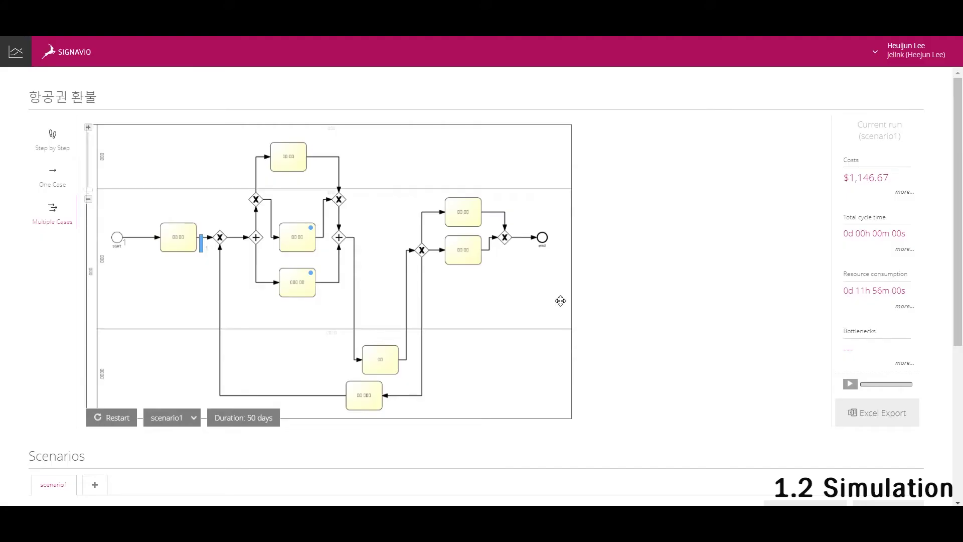
Rerun the simulation, check the 결정권자 bottleneck details, then zoom out both compared revisions.
{"action": "left_click", "coordinate": [132, 424]}
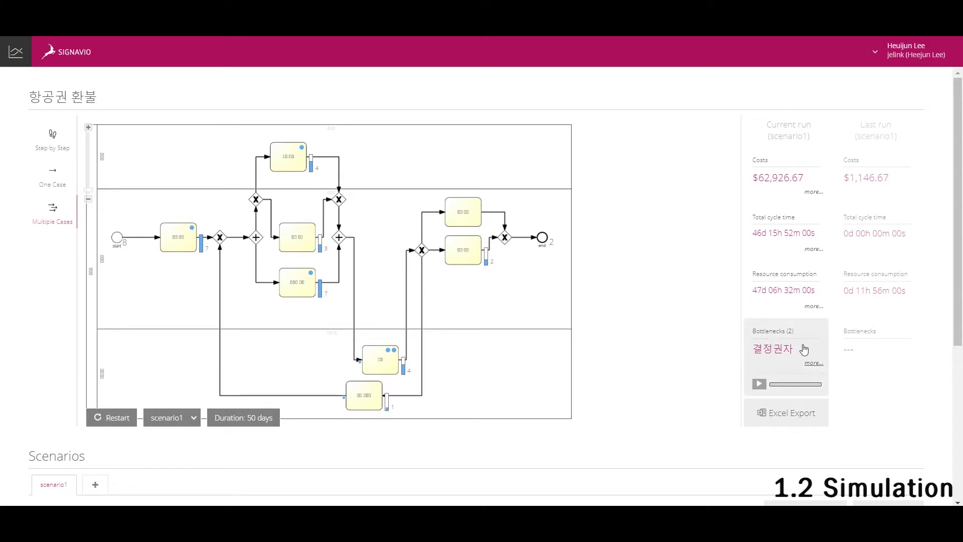
{"action": "left_click", "coordinate": [779, 366]}
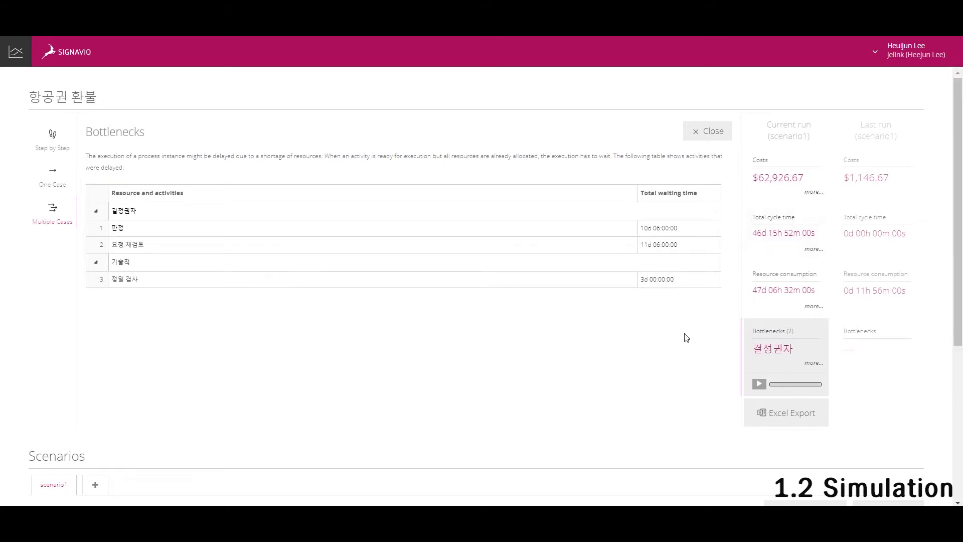
{"action": "left_click", "coordinate": [709, 131]}
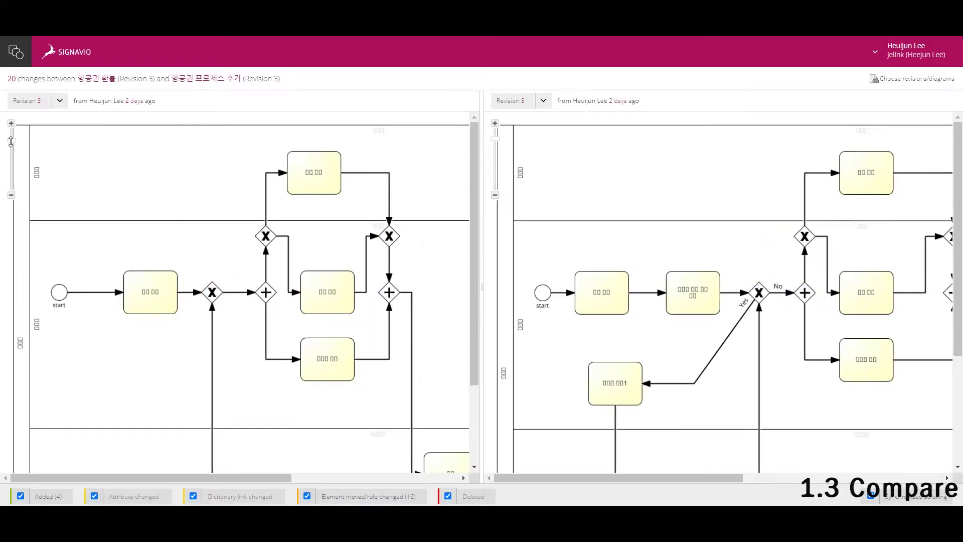
{"action": "left_click_drag", "start_coordinate": [11, 141], "coordinate": [11, 186]}
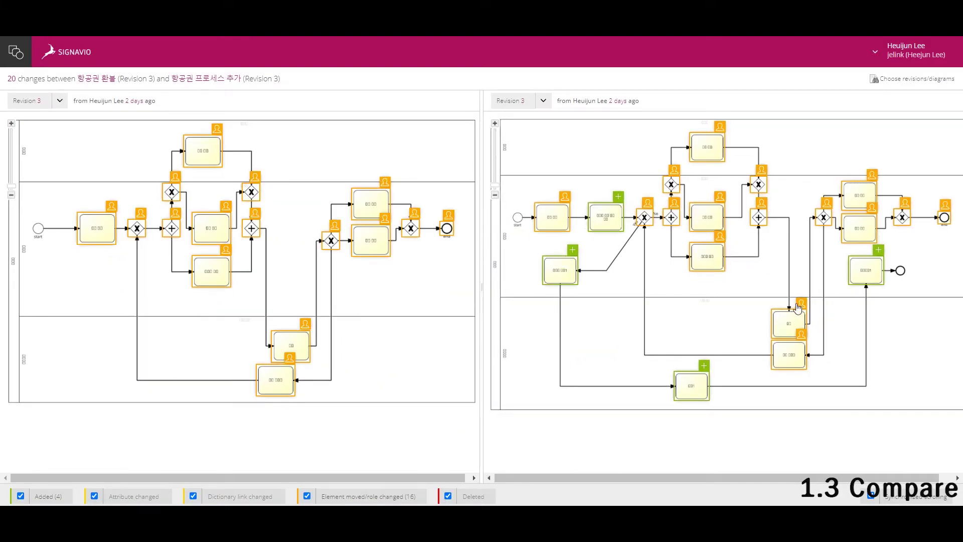
View the 'Element moved' change details in the left and right revisions, then dismiss the right popup.
{"action": "left_click", "coordinate": [370, 203]}
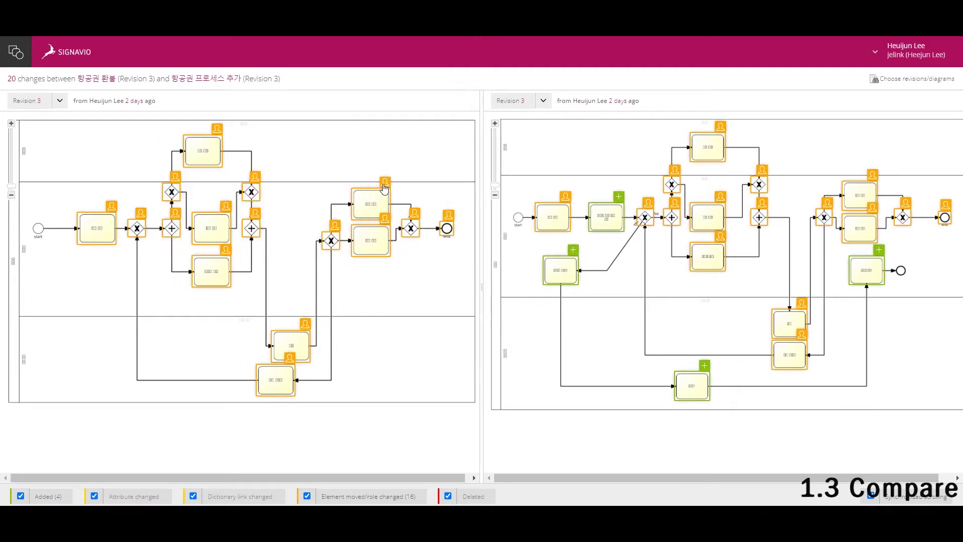
{"action": "left_click", "coordinate": [875, 180]}
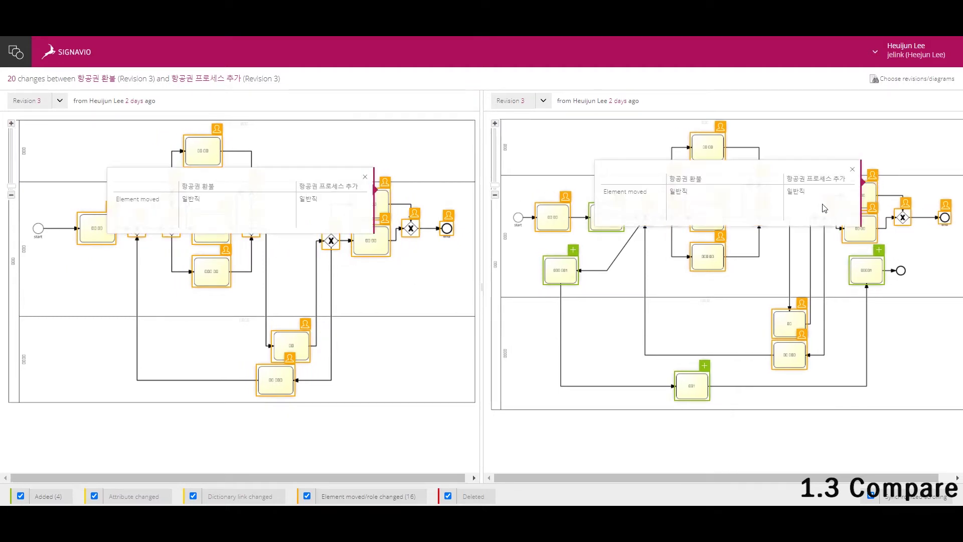
{"action": "left_click", "coordinate": [706, 370]}
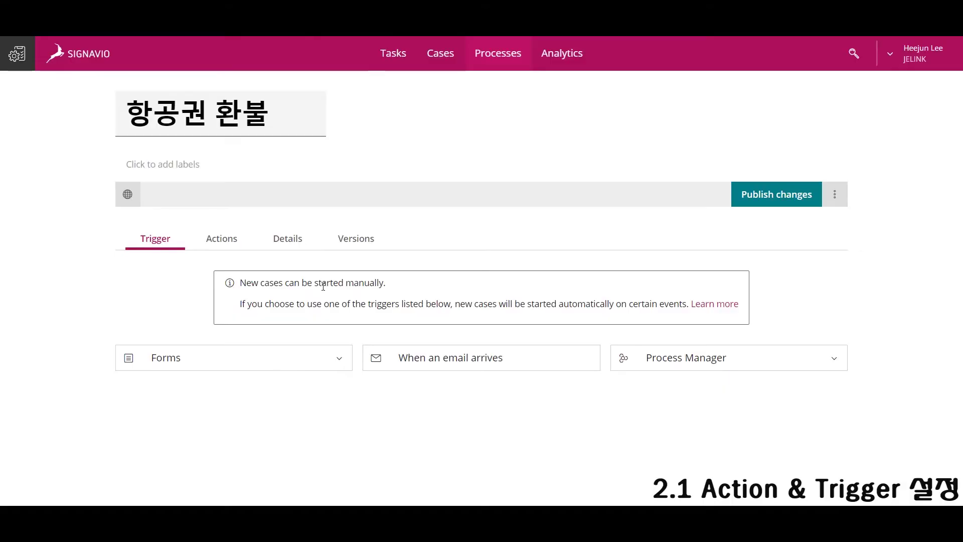
Make cases start from a form and add an editable, required 이름 text field.
{"action": "left_click", "coordinate": [302, 359]}
{"action": "scroll", "coordinate": [387, 329], "scroll_direction": "down", "scroll_amount": 8}
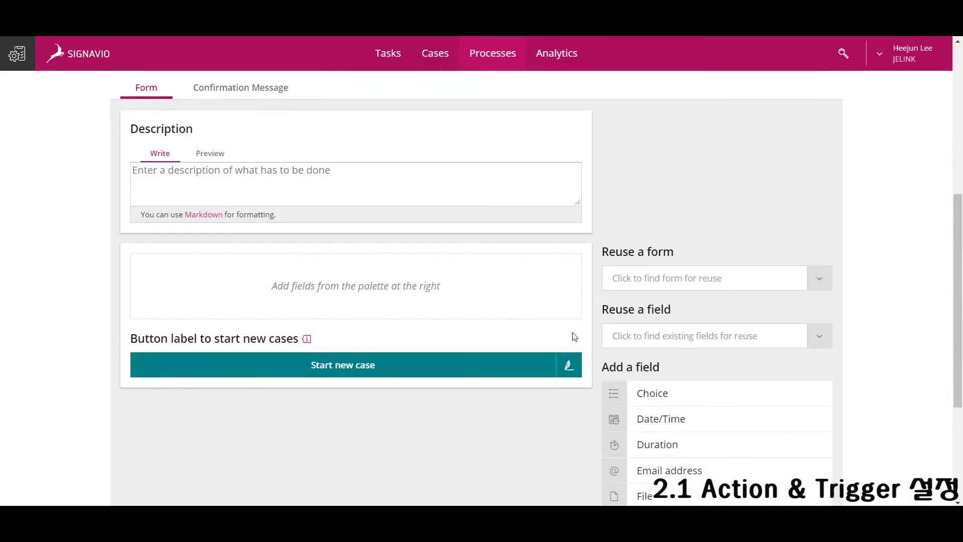
{"action": "left_click_drag", "start_coordinate": [669, 499], "coordinate": [455, 181]}
{"action": "key", "text": "BackSpace"}
{"action": "key", "text": "BackSpace"}
{"action": "type", "text": "이름"}
{"action": "left_click", "coordinate": [674, 398]}
{"action": "left_click", "coordinate": [623, 445]}
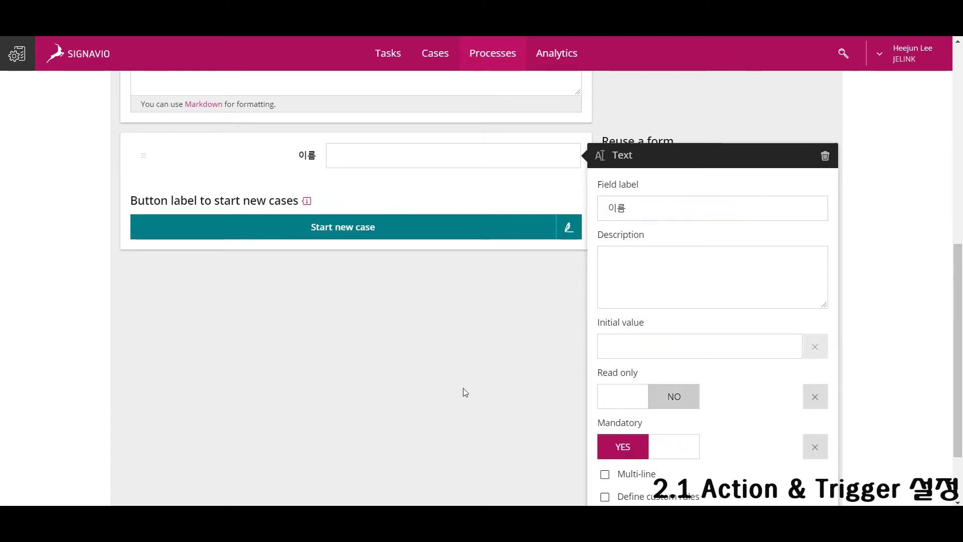
{"action": "left_click", "coordinate": [458, 398]}
Add an editable, required 출발 날짜 date field to the start form.
{"action": "scroll", "coordinate": [673, 386], "scroll_direction": "down", "scroll_amount": 1}
{"action": "scroll", "coordinate": [685, 374], "scroll_direction": "up", "scroll_amount": 1}
{"action": "left_click_drag", "start_coordinate": [660, 308], "coordinate": [335, 184]}
{"action": "type", "text": "출바ㄹ 날짜"}
{"action": "scroll", "coordinate": [671, 396], "scroll_direction": "down", "scroll_amount": 2}
{"action": "left_click", "coordinate": [674, 392]}
{"action": "left_click", "coordinate": [623, 437]}
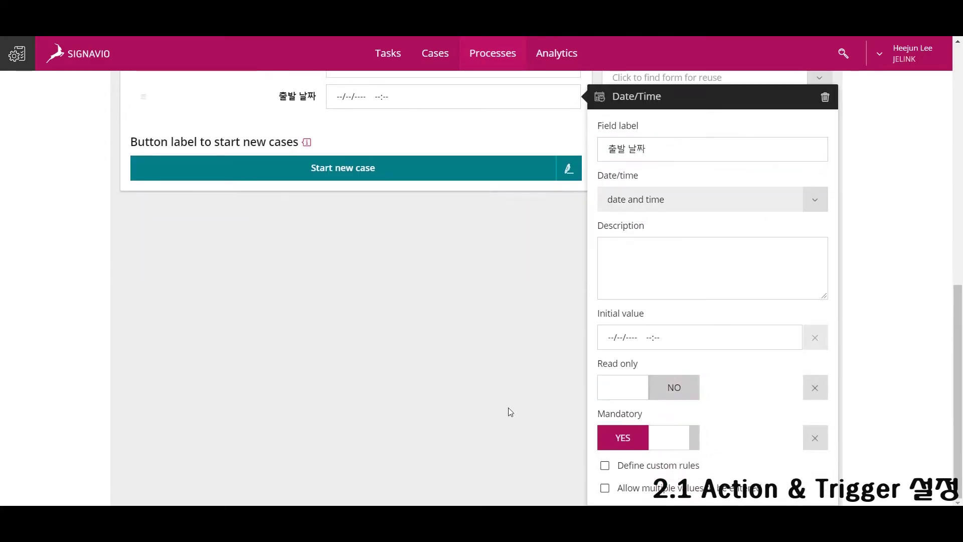
{"action": "left_click", "coordinate": [489, 335]}
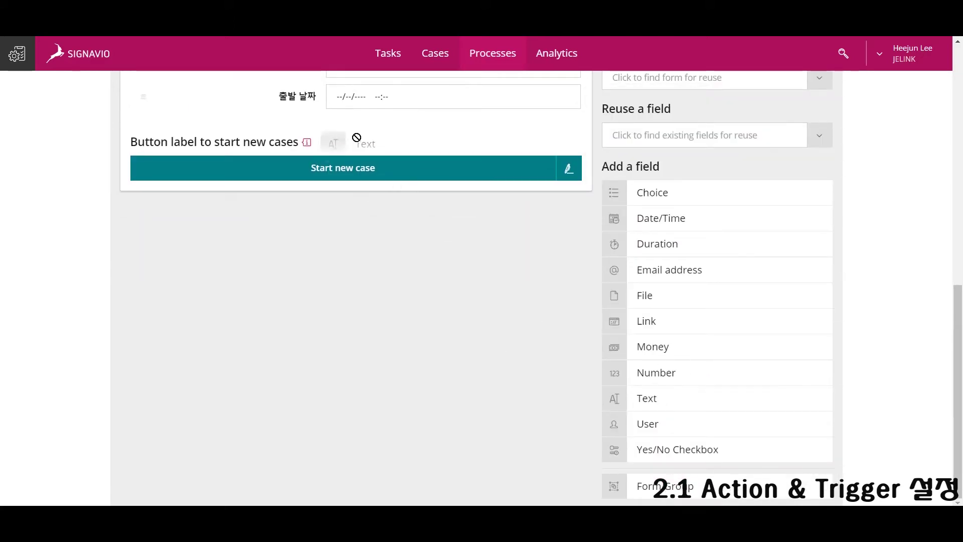
Add editable, required 출발 위치 and 도착 위치 text fields.
{"action": "left_click_drag", "start_coordinate": [357, 137], "coordinate": [372, 149]}
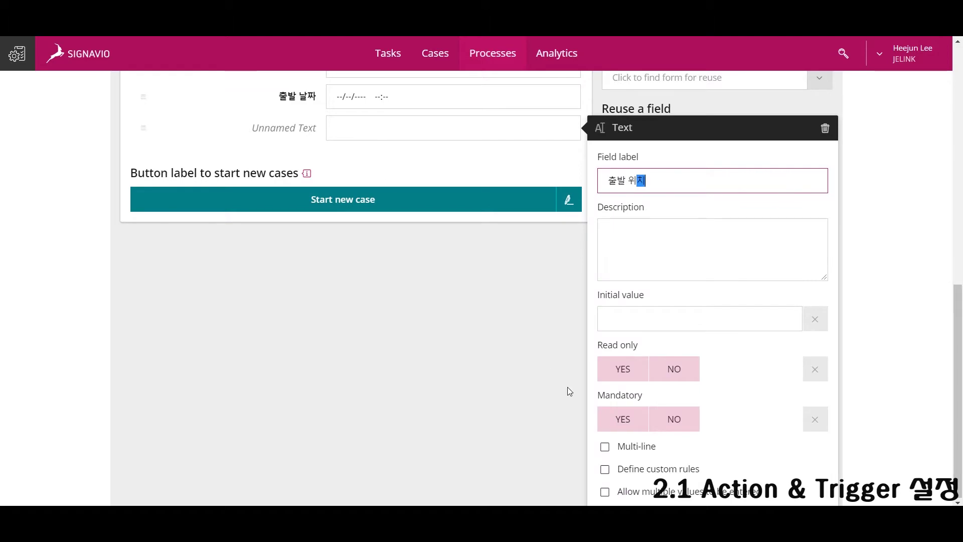
{"action": "left_click", "coordinate": [674, 369]}
{"action": "left_click", "coordinate": [624, 419]}
{"action": "left_click_drag", "start_coordinate": [409, 278], "coordinate": [356, 153]}
{"action": "type", "text": "도자"}
{"action": "type", "text": " 위치"}
{"action": "left_click", "coordinate": [674, 400]}
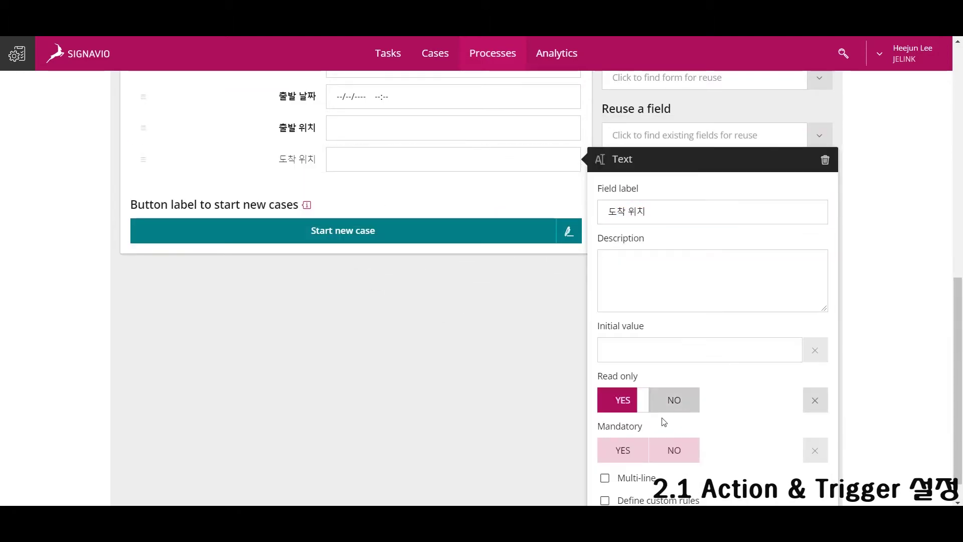
{"action": "left_click", "coordinate": [623, 450]}
{"action": "left_click", "coordinate": [469, 395]}
Add a 좌석 번호 text field and a mandatory 사유 field to the start form.
{"action": "left_click_drag", "start_coordinate": [663, 402], "coordinate": [368, 210]}
{"action": "type", "text": "ㅈ석 번호"}
{"action": "left_click", "coordinate": [495, 422]}
{"action": "left_click_drag", "start_coordinate": [687, 402], "coordinate": [440, 230]}
{"action": "type", "text": "ㅅ"}
{"action": "type", "text": "유"}
{"action": "scroll", "coordinate": [551, 401], "scroll_direction": "up", "scroll_amount": 5}
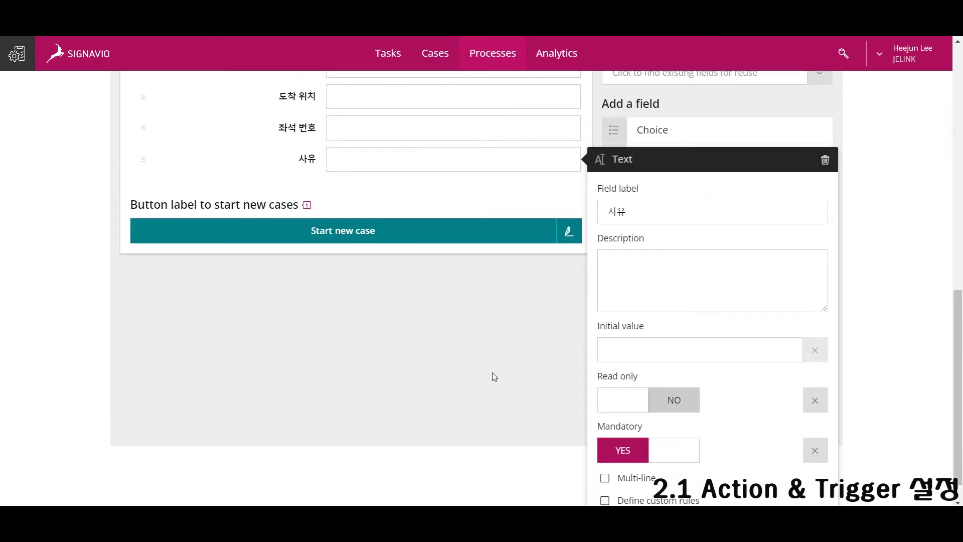
{"action": "left_click", "coordinate": [492, 372]}
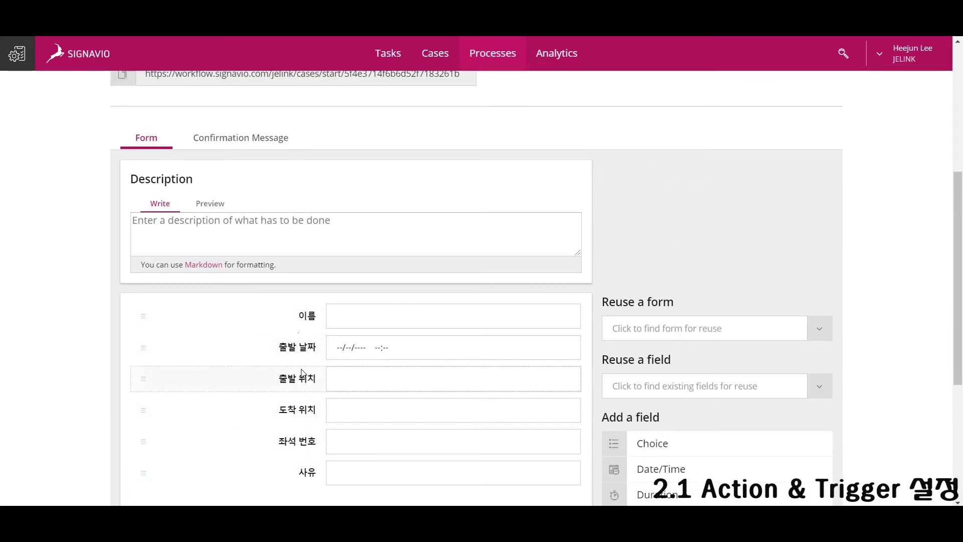
{"action": "scroll", "coordinate": [215, 260], "scroll_direction": "up", "scroll_amount": 5}
{"action": "left_click", "coordinate": [216, 239]}
{"action": "scroll", "coordinate": [407, 297], "scroll_direction": "down", "scroll_amount": 15}
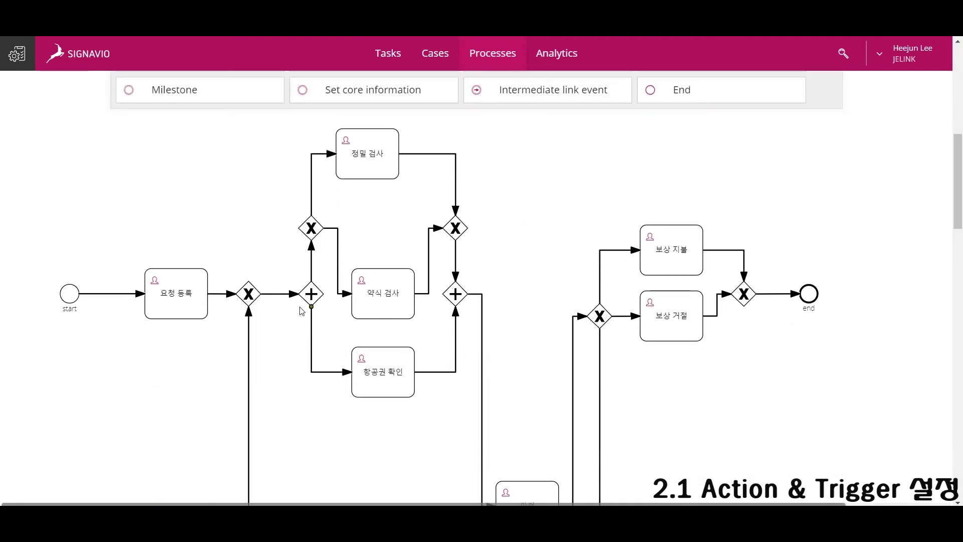
Open the 요청 등록 task form and reuse the 이름 field as read-only.
{"action": "scroll", "coordinate": [433, 325], "scroll_direction": "up", "scroll_amount": 3}
{"action": "left_click", "coordinate": [224, 217]}
{"action": "scroll", "coordinate": [224, 218], "scroll_direction": "down", "scroll_amount": 3}
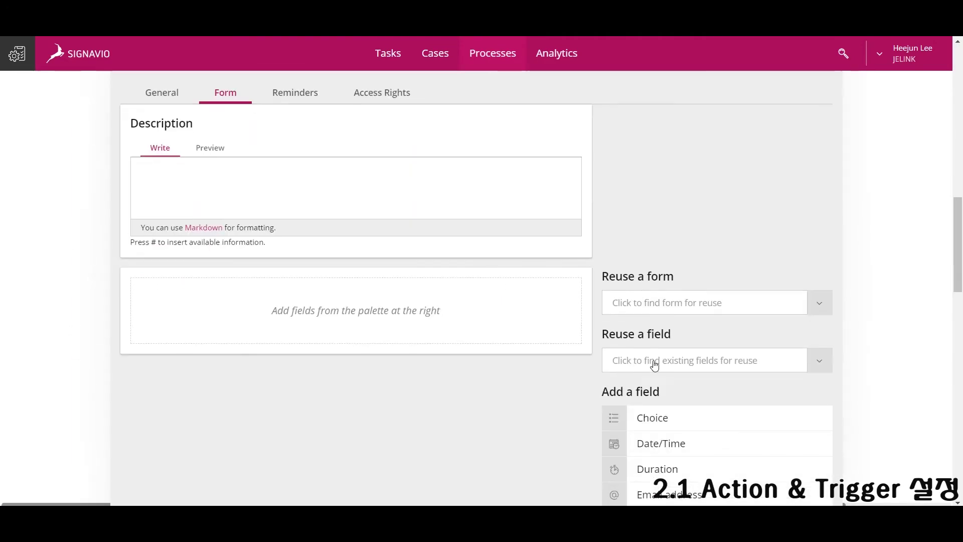
{"action": "left_click", "coordinate": [692, 358]}
{"action": "type", "text": "이름"}
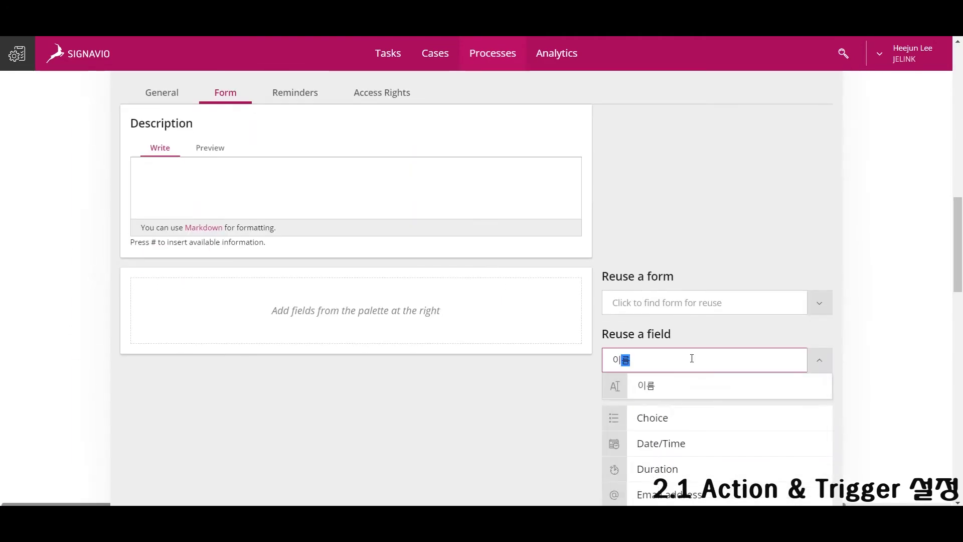
{"action": "left_click", "coordinate": [679, 382]}
{"action": "scroll", "coordinate": [713, 370], "scroll_direction": "down", "scroll_amount": 2}
{"action": "left_click", "coordinate": [644, 406]}
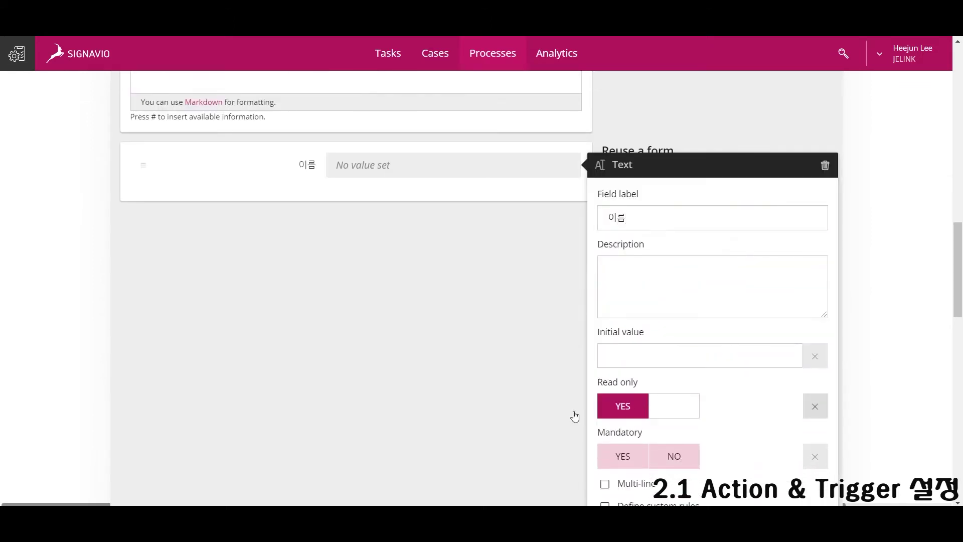
{"action": "left_click", "coordinate": [499, 291]}
Reuse 출발 날짜 (read-only) and 출발 위치 on the 요청 등록 form.
{"action": "left_click", "coordinate": [677, 234]}
{"action": "type", "text": "출발"}
{"action": "key", "text": "Down"}
{"action": "key", "text": "Return"}
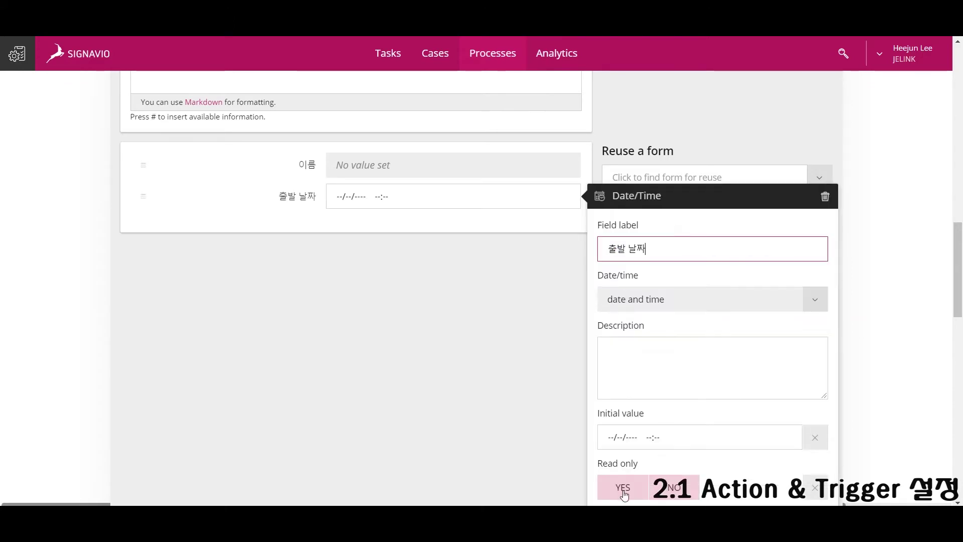
{"action": "left_click", "coordinate": [623, 487]}
{"action": "left_click", "coordinate": [504, 360]}
{"action": "left_click", "coordinate": [691, 237]}
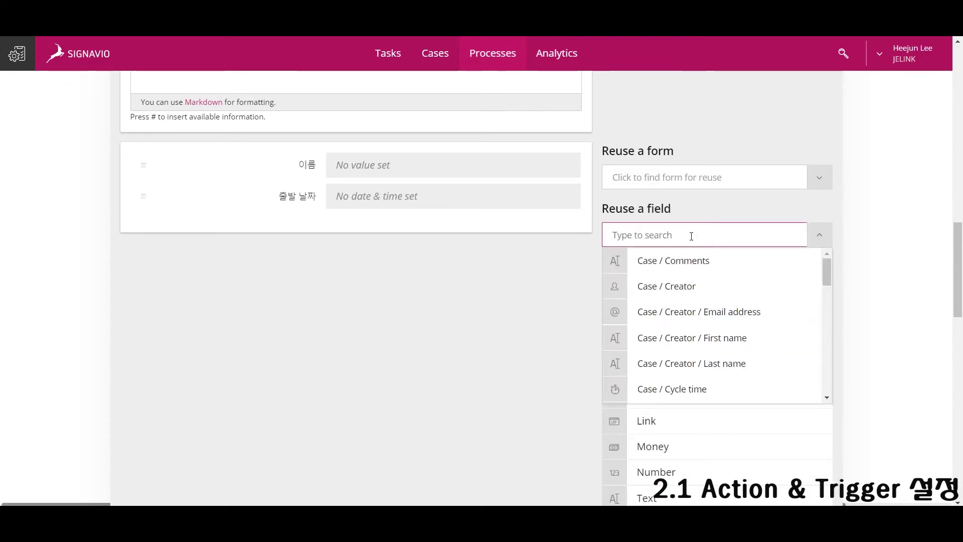
{"action": "type", "text": "위"}
{"action": "key", "text": "Down"}
{"action": "key", "text": "Return"}
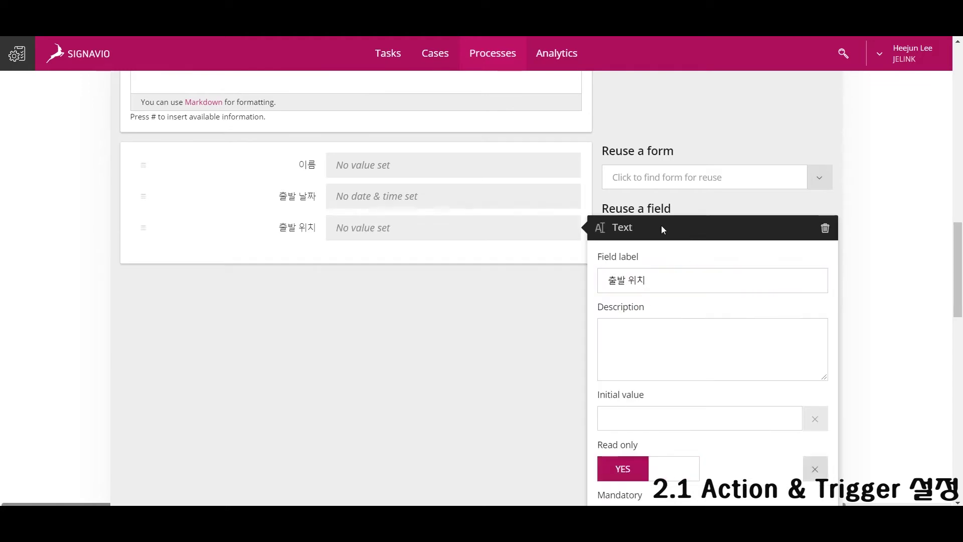
{"action": "left_click", "coordinate": [662, 230]}
Reuse 도착 위치, plus read-only 좌석 번호 and 사유 fields.
{"action": "left_click", "coordinate": [683, 230]}
{"action": "type", "text": "도"}
{"action": "left_click", "coordinate": [682, 256]}
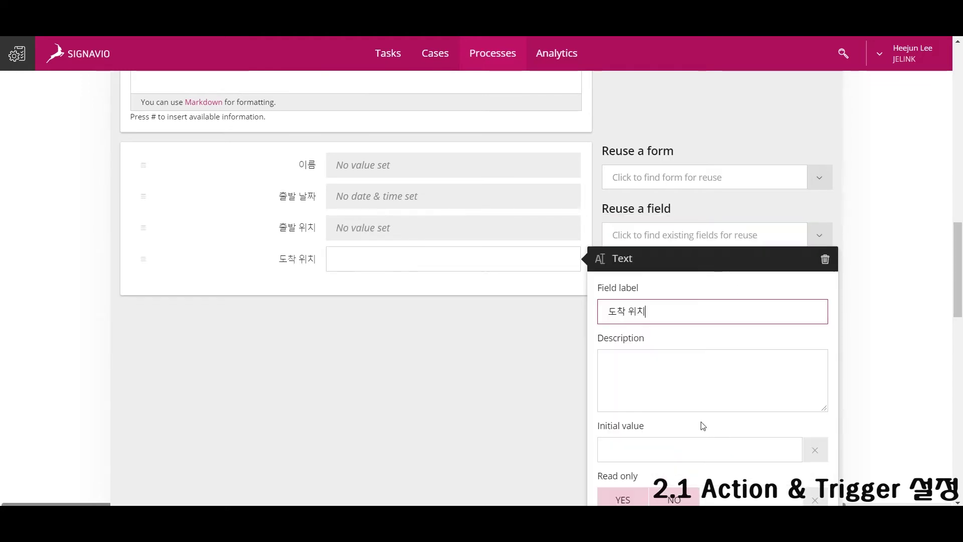
{"action": "left_click", "coordinate": [665, 235]}
{"action": "type", "text": "좌석"}
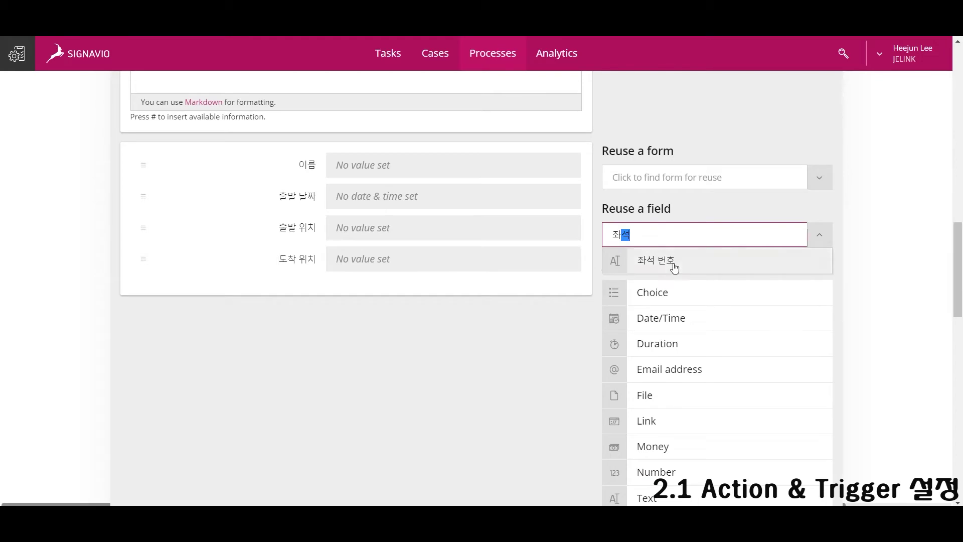
{"action": "left_click", "coordinate": [673, 264]}
{"action": "left_click", "coordinate": [628, 344]}
{"action": "left_click", "coordinate": [686, 230]}
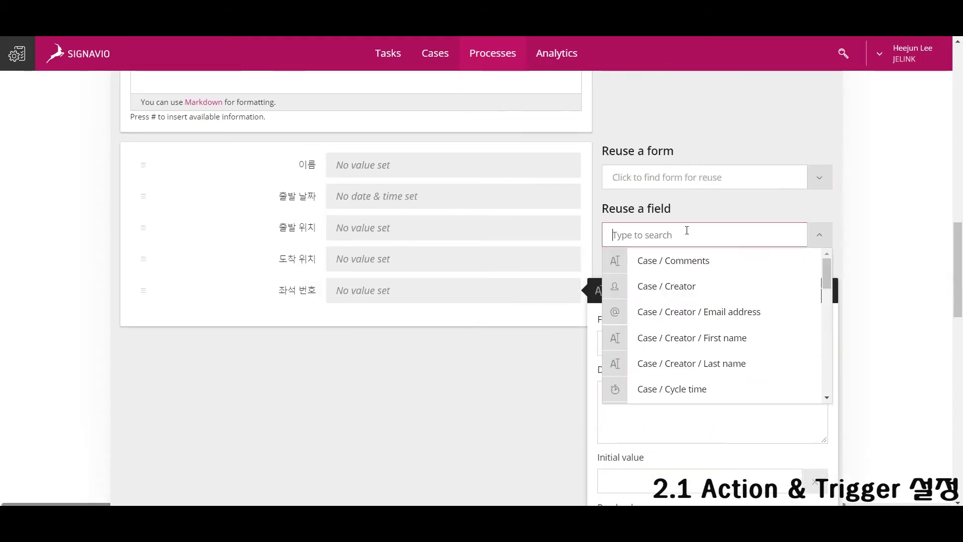
{"action": "type", "text": "사유"}
{"action": "left_click", "coordinate": [647, 259]}
{"action": "left_click", "coordinate": [622, 309]}
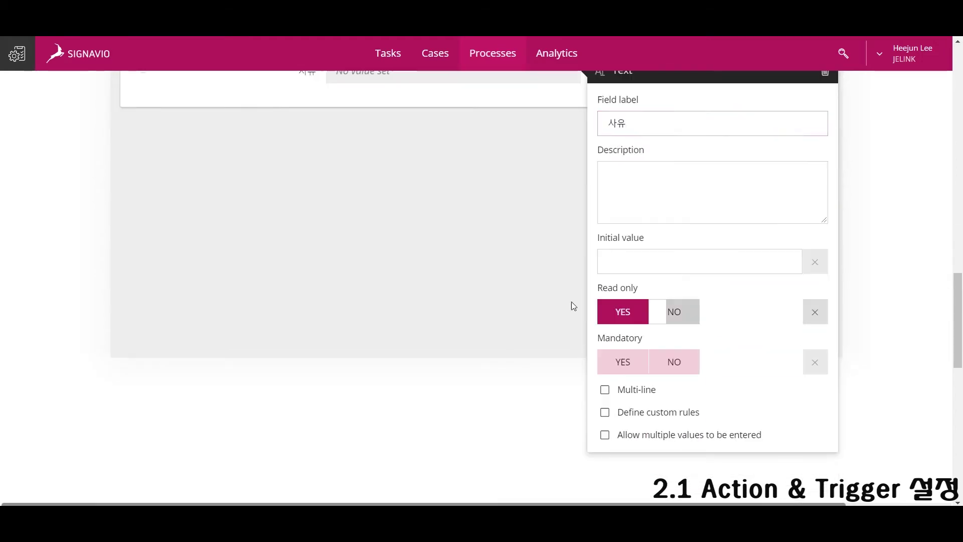
{"action": "left_click", "coordinate": [477, 414]}
Add a mandatory 제대로 입력 되었는가? yes/no checkbox and close the task settings.
{"action": "scroll", "coordinate": [477, 415], "scroll_direction": "down", "scroll_amount": 5}
{"action": "left_click_drag", "start_coordinate": [652, 296], "coordinate": [544, 238]}
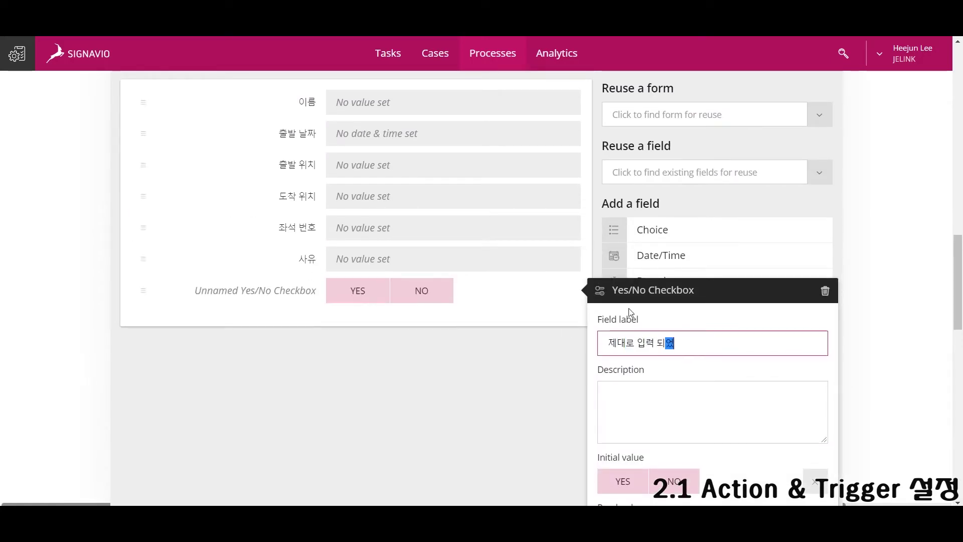
{"action": "scroll", "coordinate": [651, 424], "scroll_direction": "down", "scroll_amount": 2}
{"action": "left_click", "coordinate": [622, 456]}
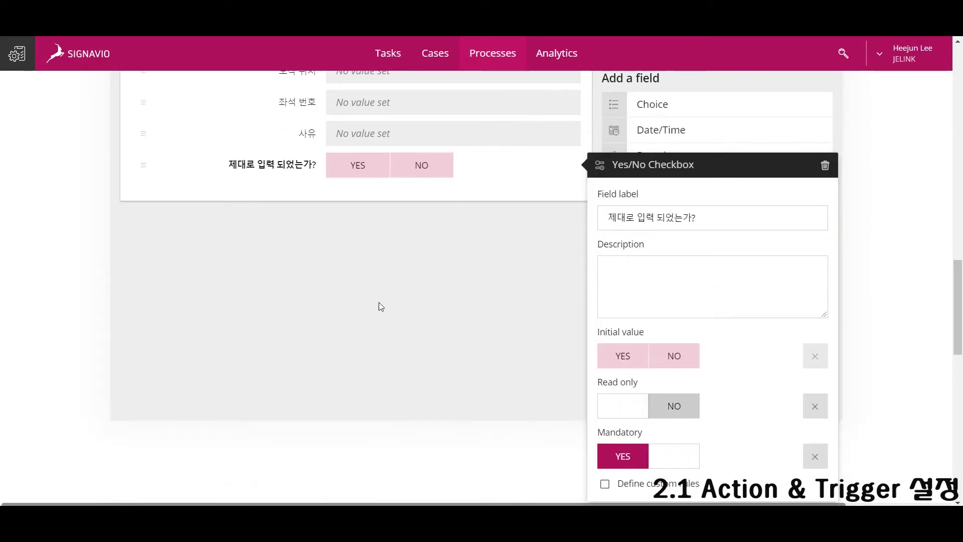
{"action": "left_click", "coordinate": [372, 311]}
{"action": "scroll", "coordinate": [357, 304], "scroll_direction": "up", "scroll_amount": 5}
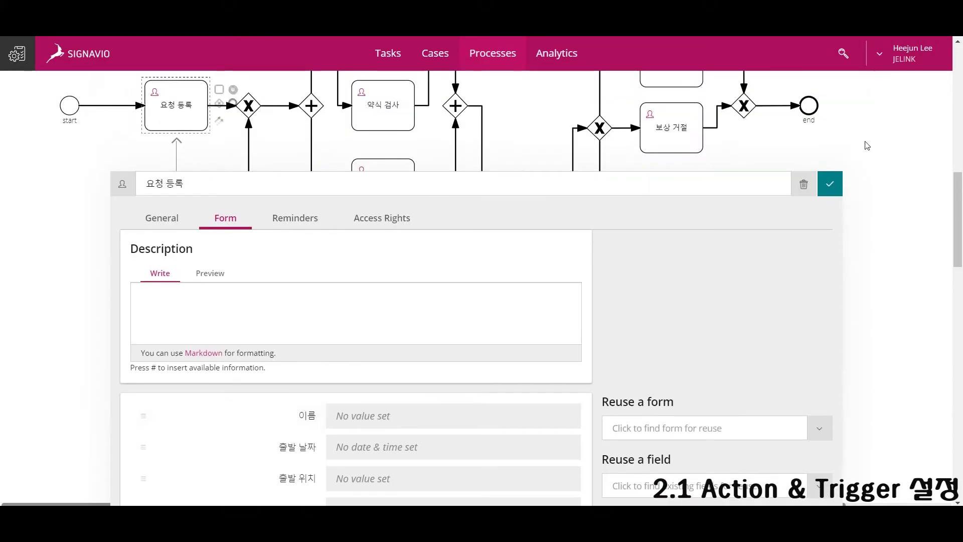
{"action": "left_click", "coordinate": [706, 164]}
Open the 항공권 확인 task form and reuse 이름 as a read-only field.
{"action": "scroll", "coordinate": [873, 152], "scroll_direction": "up", "scroll_amount": 5}
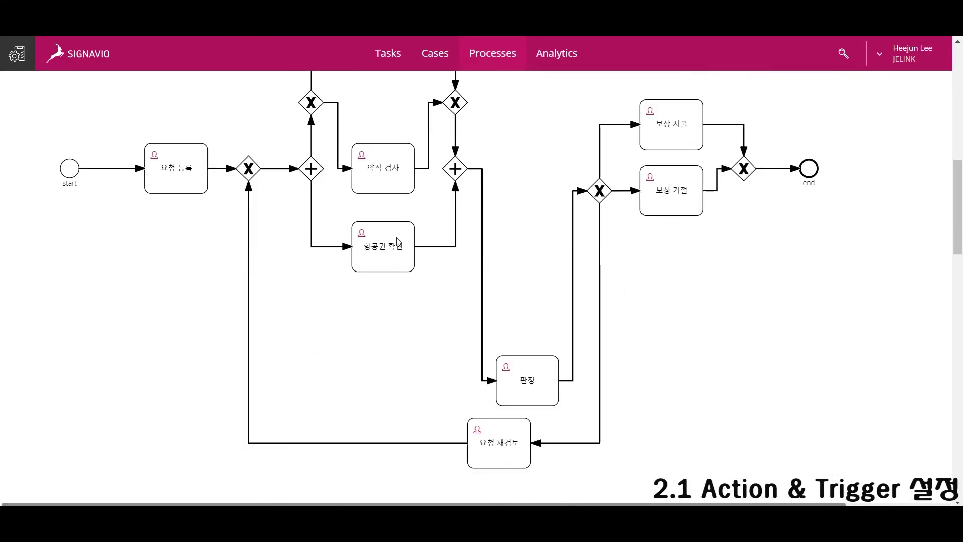
{"action": "left_click", "coordinate": [398, 241]}
{"action": "left_click", "coordinate": [234, 236]}
{"action": "left_click", "coordinate": [658, 373]}
{"action": "type", "text": "이름"}
{"action": "left_click", "coordinate": [648, 401]}
{"action": "left_click", "coordinate": [611, 362]}
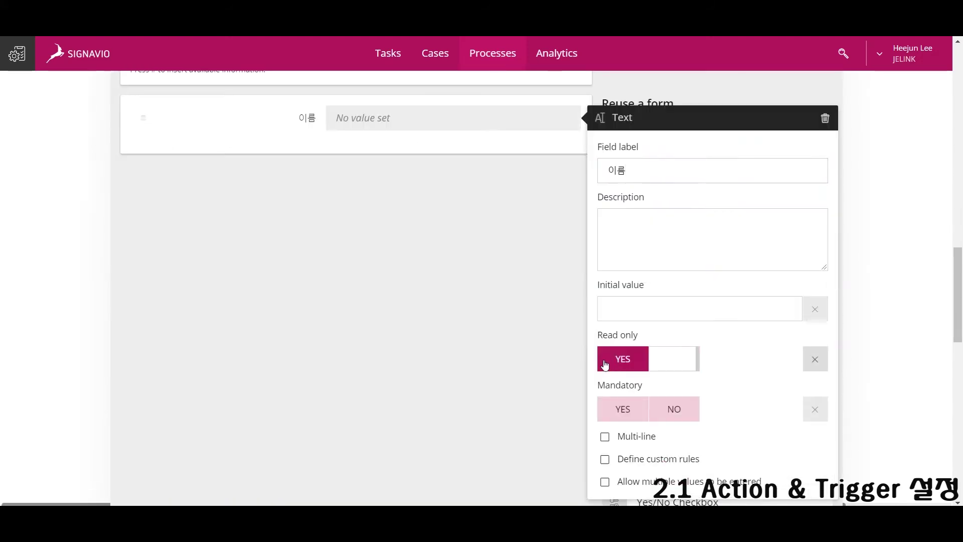
{"action": "left_click", "coordinate": [550, 297]}
Reuse 출발 날짜, 출발 위치 and 도착 위치 as read-only fields.
{"action": "scroll", "coordinate": [551, 296], "scroll_direction": "up", "scroll_amount": 2}
{"action": "left_click", "coordinate": [651, 305]}
{"action": "type", "text": "출"}
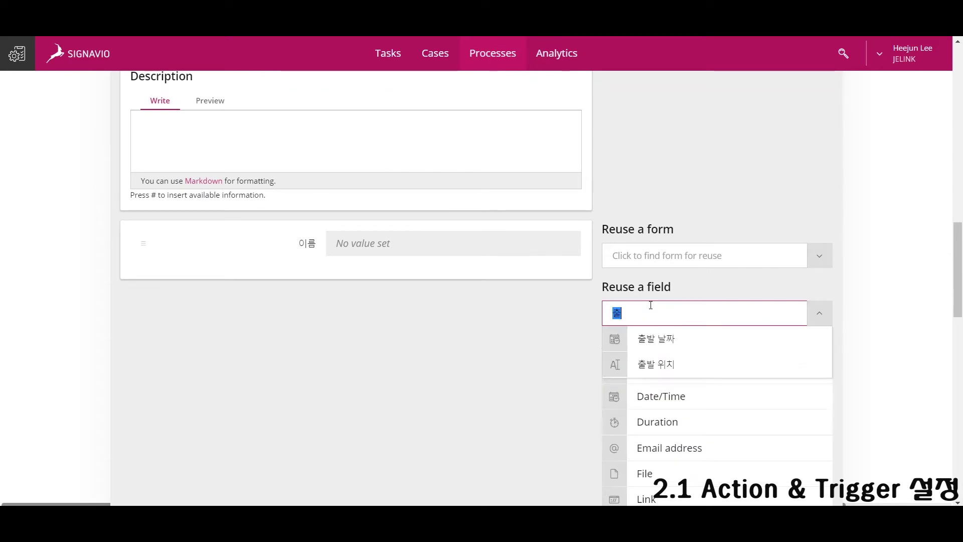
{"action": "left_click", "coordinate": [646, 337]}
{"action": "left_click", "coordinate": [622, 438]}
{"action": "left_click", "coordinate": [683, 191]}
{"action": "left_click", "coordinate": [684, 212]}
{"action": "left_click", "coordinate": [624, 433]}
{"action": "left_click", "coordinate": [649, 194]}
{"action": "type", "text": "도"}
{"action": "left_click", "coordinate": [652, 213]}
{"action": "left_click", "coordinate": [622, 452]}
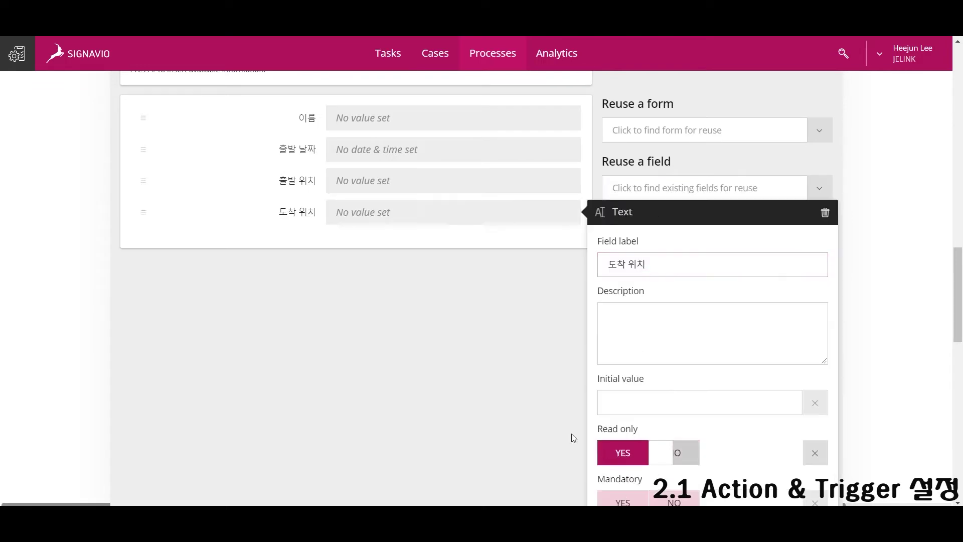
Reuse 좌석 번호 as a read-only field on the 항공권 확인 form.
{"action": "left_click", "coordinate": [656, 194]}
{"action": "type", "text": "좌"}
{"action": "left_click", "coordinate": [656, 213]}
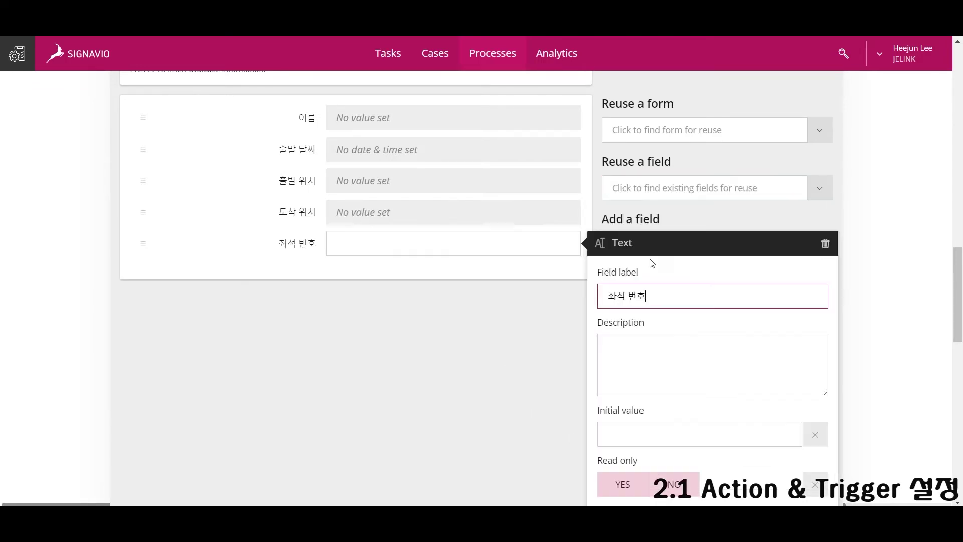
{"action": "left_click", "coordinate": [624, 482]}
{"action": "left_click", "coordinate": [490, 419]}
Add a read-only 전산망 자료와 일치한가? yes/no checkbox and save the task.
{"action": "left_click_drag", "start_coordinate": [617, 376], "coordinate": [378, 170]}
{"action": "type", "text": "전산"}
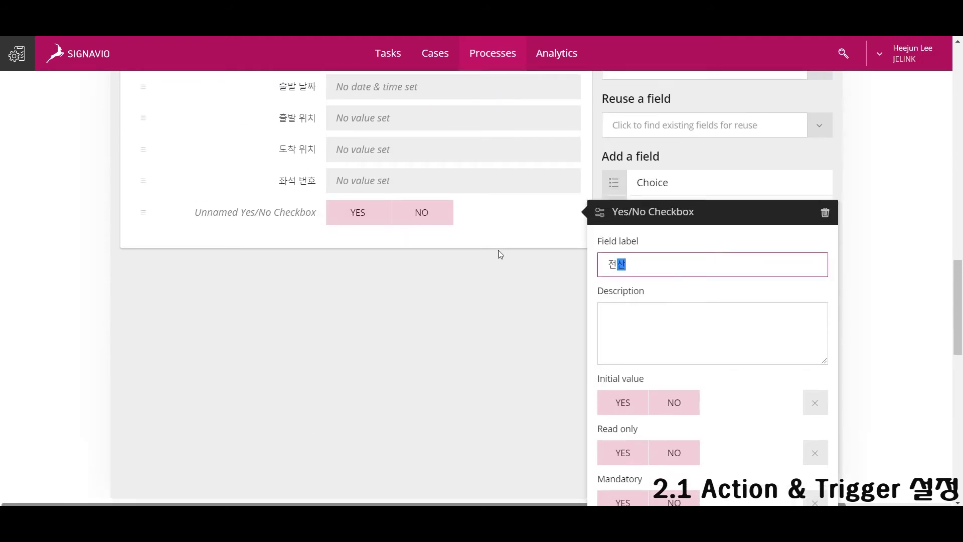
{"action": "type", "text": "망 자료와 일치한가?"}
{"action": "left_click", "coordinate": [622, 452]}
{"action": "left_click", "coordinate": [511, 402]}
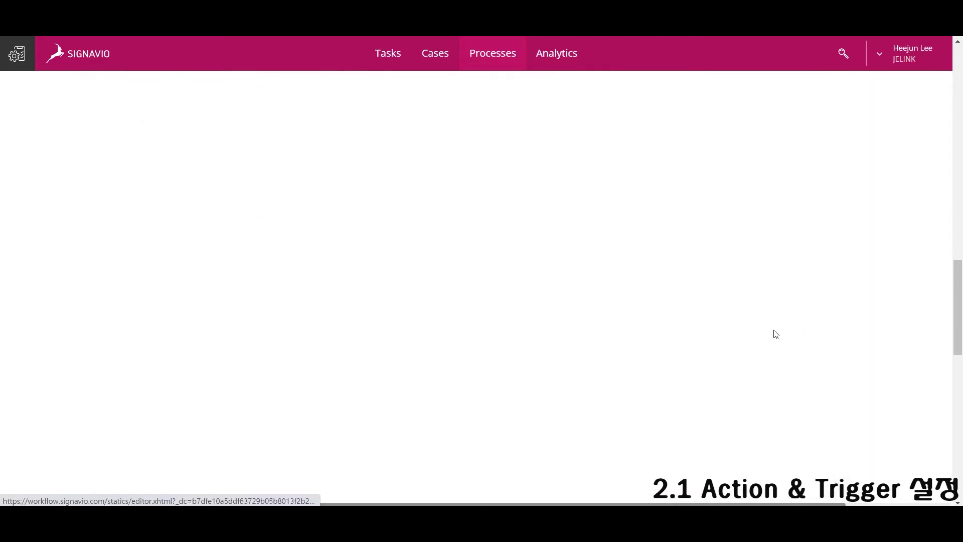
{"action": "scroll", "coordinate": [617, 323], "scroll_direction": "up", "scroll_amount": 5}
{"action": "left_click", "coordinate": [392, 425]}
Open the 약식 검사 task form and reuse the 사유 field.
{"action": "scroll", "coordinate": [536, 280], "scroll_direction": "down", "scroll_amount": 5}
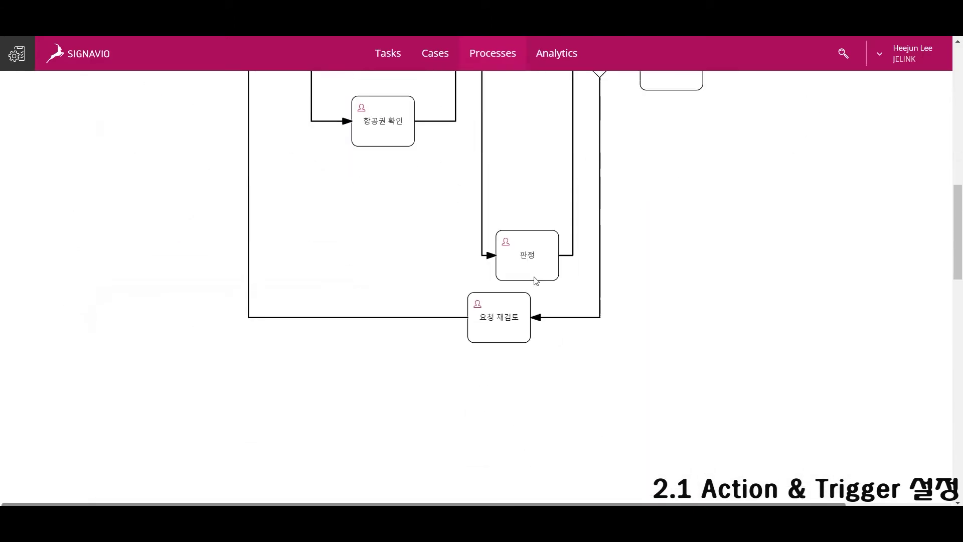
{"action": "left_click", "coordinate": [536, 279]}
{"action": "scroll", "coordinate": [239, 258], "scroll_direction": "down", "scroll_amount": 3}
{"action": "left_click", "coordinate": [224, 241]}
{"action": "scroll", "coordinate": [396, 349], "scroll_direction": "down", "scroll_amount": 3}
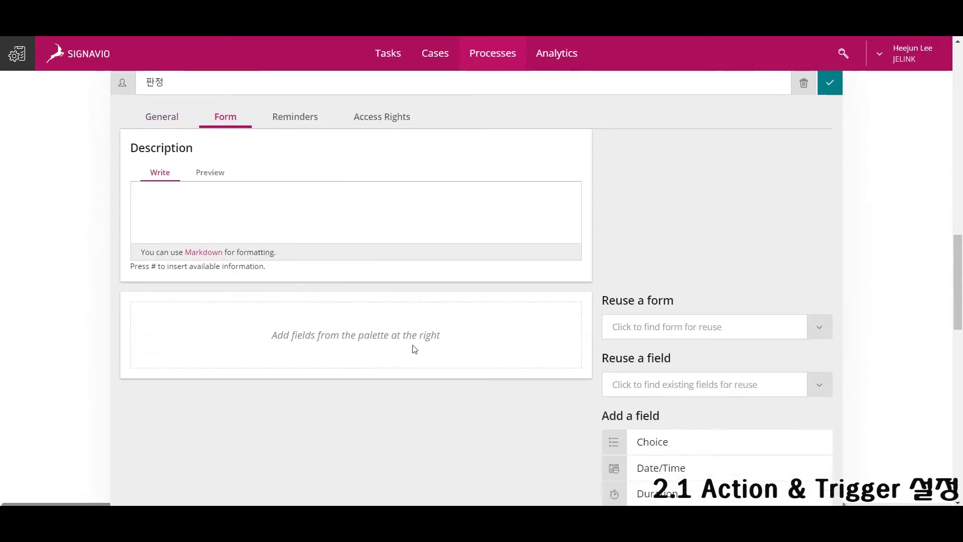
{"action": "scroll", "coordinate": [396, 349], "scroll_direction": "up", "scroll_amount": 6}
{"action": "left_click", "coordinate": [399, 361]}
{"action": "scroll", "coordinate": [501, 303], "scroll_direction": "down", "scroll_amount": 5}
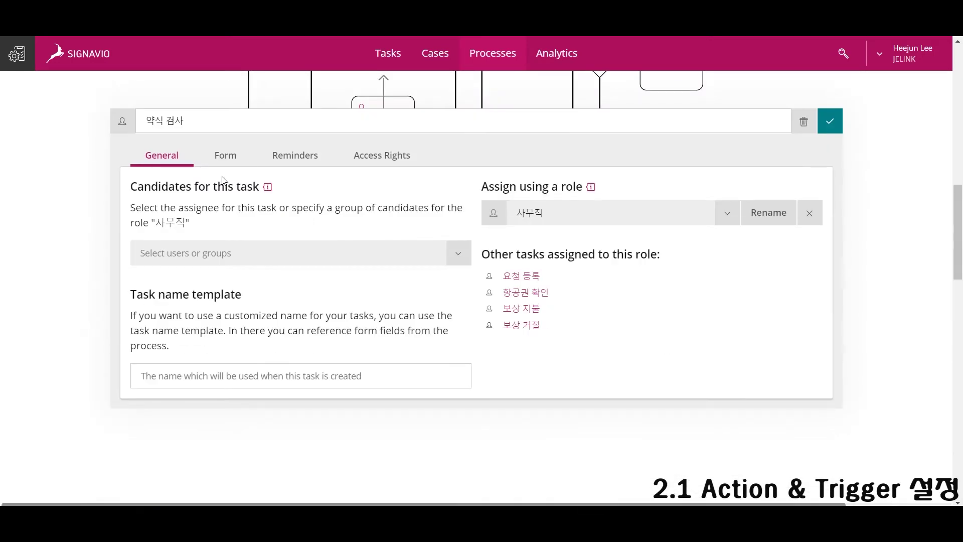
{"action": "left_click", "coordinate": [225, 155]}
{"action": "scroll", "coordinate": [688, 368], "scroll_direction": "down", "scroll_amount": 2}
{"action": "left_click", "coordinate": [688, 362]}
{"action": "type", "text": "사유"}
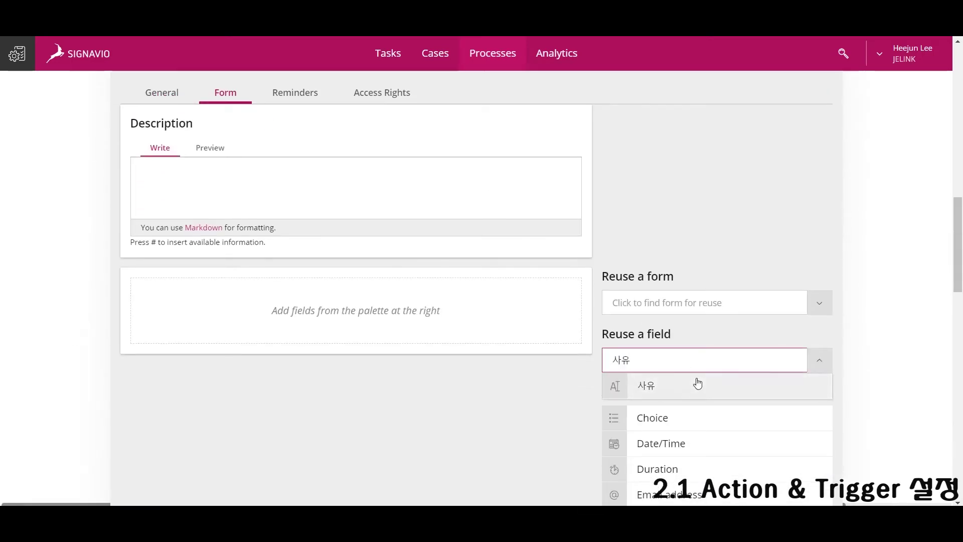
{"action": "left_click", "coordinate": [698, 384]}
Add a mandatory 정책 내 환불 사유인가? yes/no checkbox below 사유.
{"action": "scroll", "coordinate": [684, 383], "scroll_direction": "down", "scroll_amount": 4}
{"action": "scroll", "coordinate": [652, 452], "scroll_direction": "down", "scroll_amount": 1}
{"action": "left_click_drag", "start_coordinate": [677, 424], "coordinate": [399, 163]}
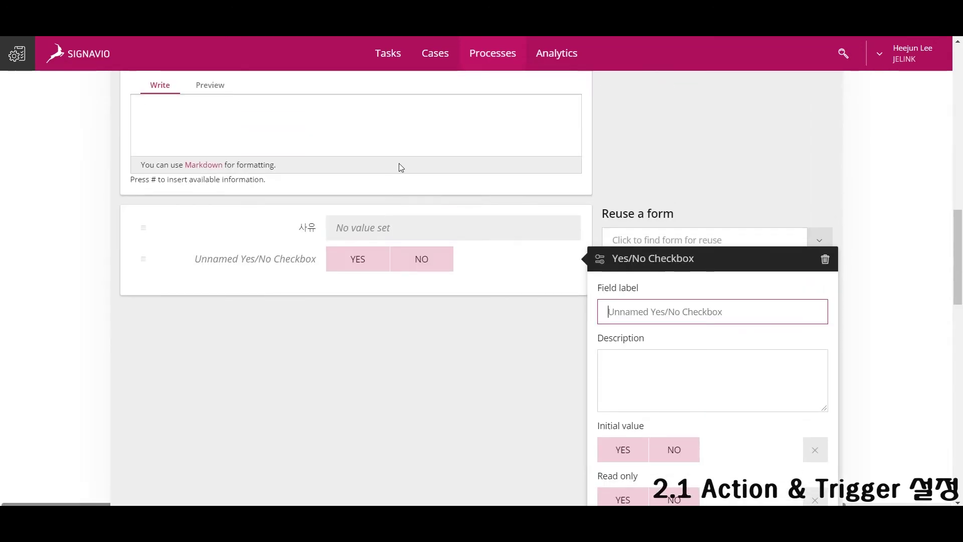
{"action": "type", "text": "정책 내 환불"}
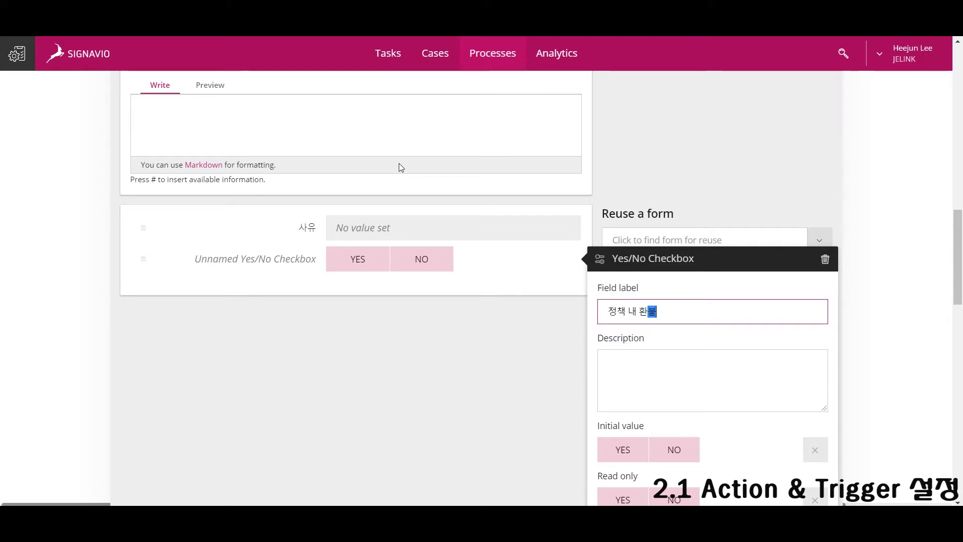
{"action": "scroll", "coordinate": [623, 423], "scroll_direction": "down", "scroll_amount": 3}
{"action": "left_click", "coordinate": [623, 424]}
{"action": "left_click", "coordinate": [366, 311]}
{"action": "scroll", "coordinate": [878, 279], "scroll_direction": "up", "scroll_amount": 3}
Add the existing 사유 field to the 판정 task form as read-only.
{"action": "left_click", "coordinate": [877, 280]}
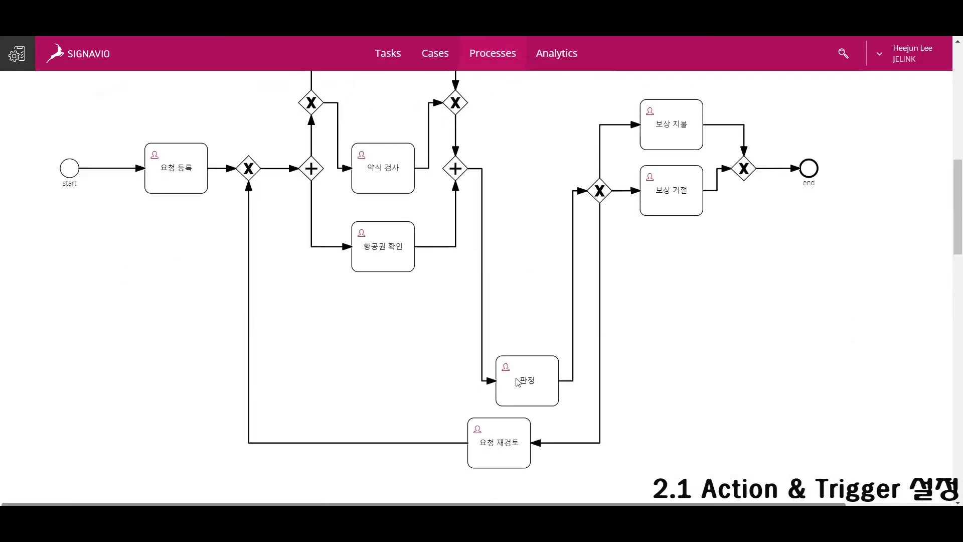
{"action": "left_click", "coordinate": [527, 383]}
{"action": "left_click", "coordinate": [224, 251]}
{"action": "left_click", "coordinate": [673, 197]}
{"action": "type", "text": "사유"}
{"action": "left_click", "coordinate": [672, 229]}
{"action": "left_click", "coordinate": [622, 366]}
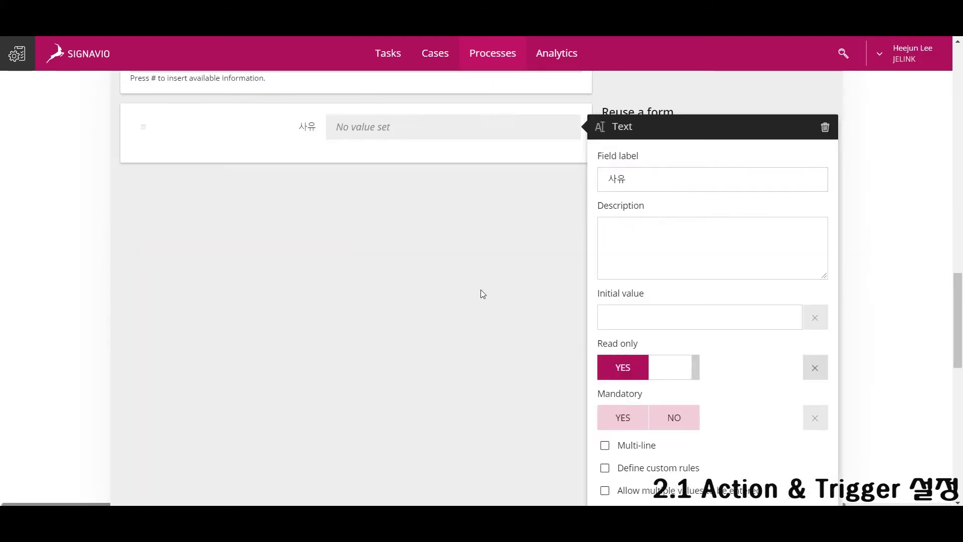
{"action": "left_click", "coordinate": [479, 292]}
Reuse the 정책 내 환불 사유인가? and 전산망 자료와 일치한가? checkboxes as read-only fields.
{"action": "left_click", "coordinate": [647, 195]}
{"action": "type", "text": "정"}
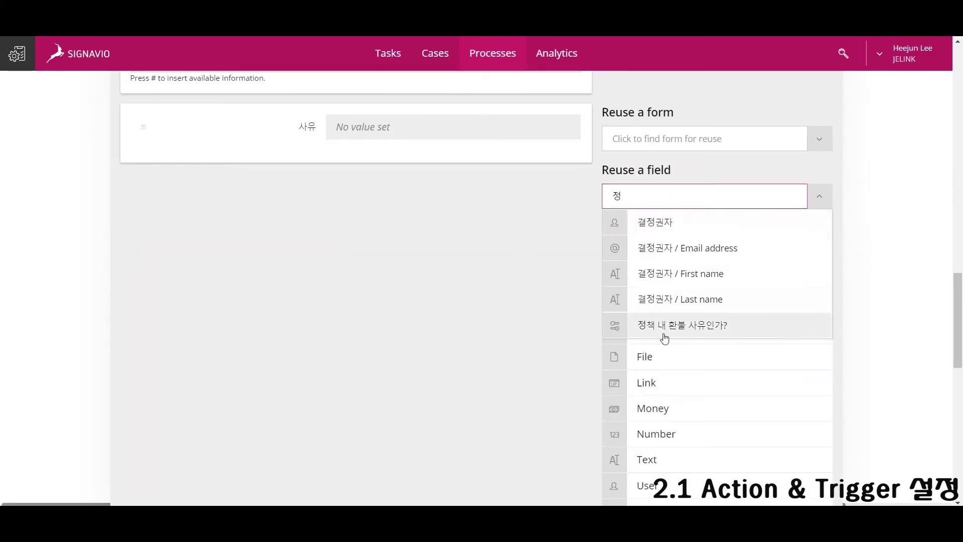
{"action": "left_click", "coordinate": [667, 326]}
{"action": "left_click", "coordinate": [605, 390]}
{"action": "left_click", "coordinate": [490, 292]}
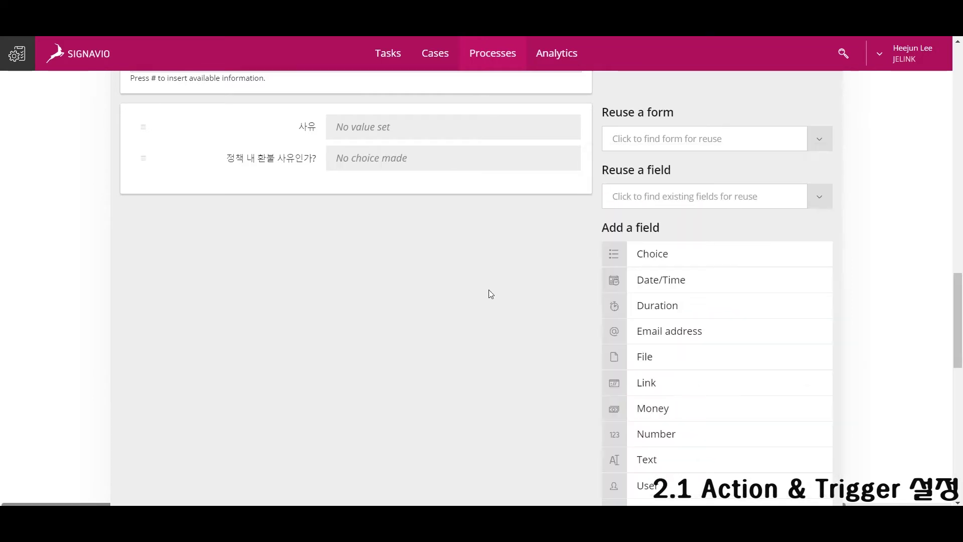
{"action": "left_click", "coordinate": [666, 191]}
{"action": "type", "text": "전"}
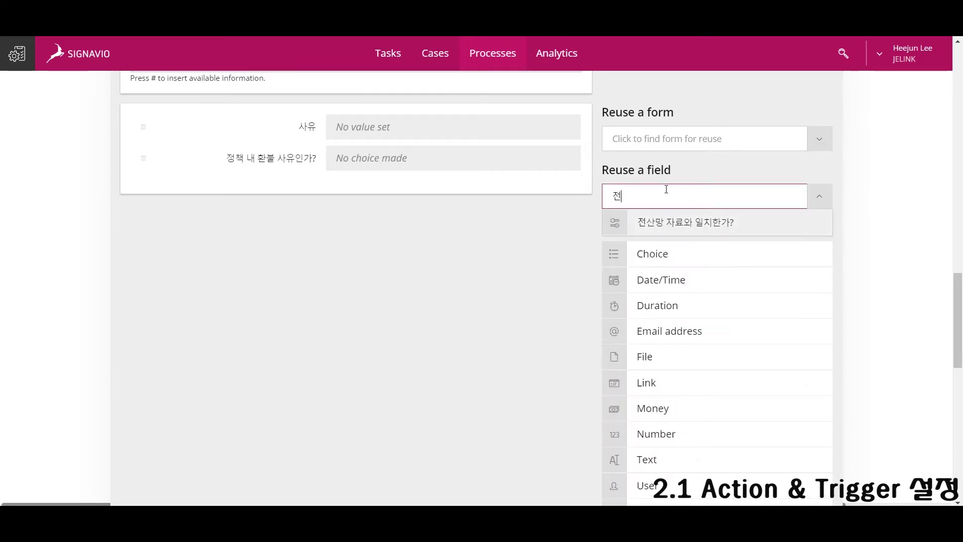
{"action": "left_click", "coordinate": [669, 222]}
{"action": "left_click", "coordinate": [620, 429]}
{"action": "left_click", "coordinate": [572, 409]}
Add an editable, mandatory 보상 지불 여부 yes/no checkbox to the form.
{"action": "left_click", "coordinate": [675, 211]}
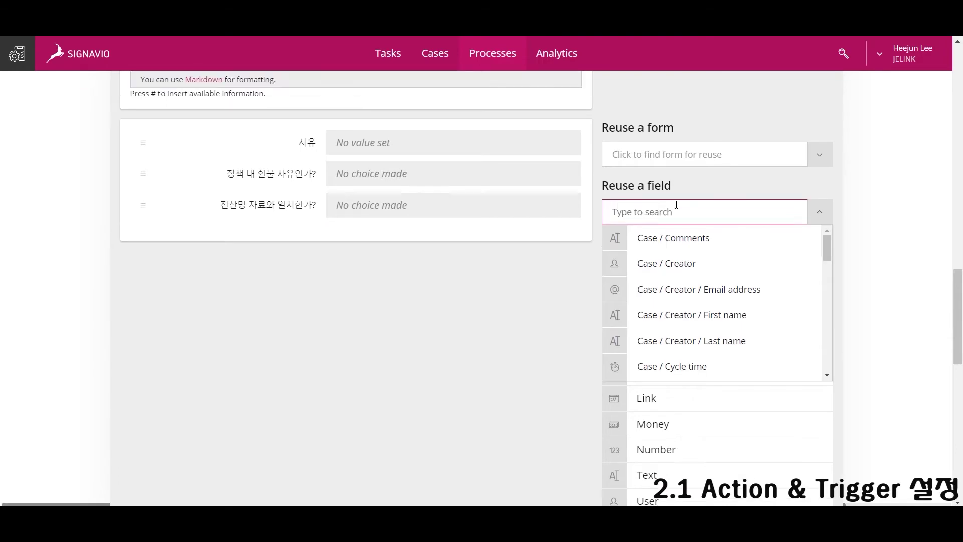
{"action": "scroll", "coordinate": [652, 221], "scroll_direction": "up", "scroll_amount": 1}
{"action": "scroll", "coordinate": [536, 445], "scroll_direction": "down", "scroll_amount": 2}
{"action": "left_click_drag", "start_coordinate": [647, 444], "coordinate": [341, 160]}
{"action": "scroll", "coordinate": [374, 184], "scroll_direction": "up", "scroll_amount": 5}
{"action": "scroll", "coordinate": [392, 197], "scroll_direction": "down", "scroll_amount": 6}
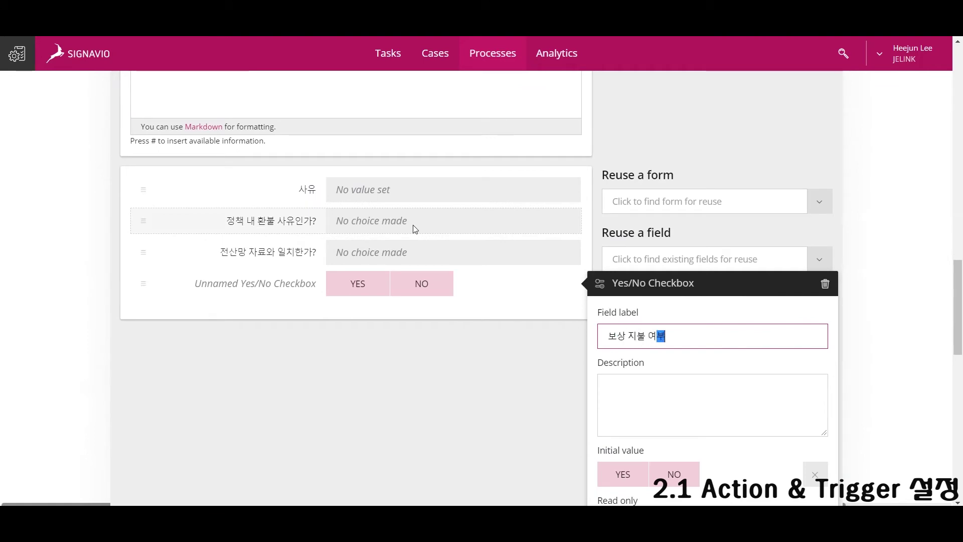
{"action": "scroll", "coordinate": [570, 322], "scroll_direction": "down", "scroll_amount": 2}
{"action": "left_click", "coordinate": [662, 402]}
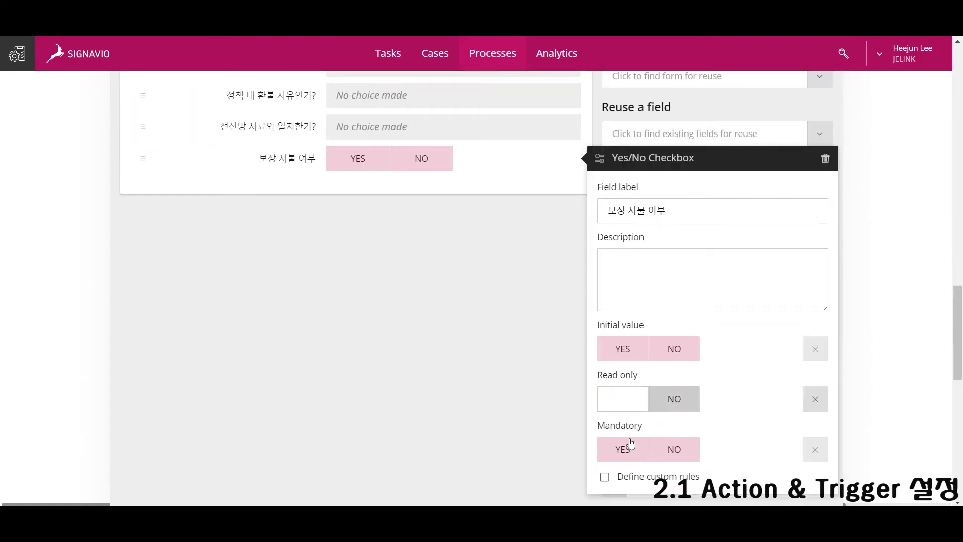
{"action": "left_click", "coordinate": [623, 449]}
{"action": "left_click", "coordinate": [491, 352]}
Add a mandatory 재검토 요청 yes/no checkbox below 보상 지불 여부.
{"action": "left_click_drag", "start_coordinate": [647, 447], "coordinate": [401, 189]}
{"action": "type", "text": "재검토"}
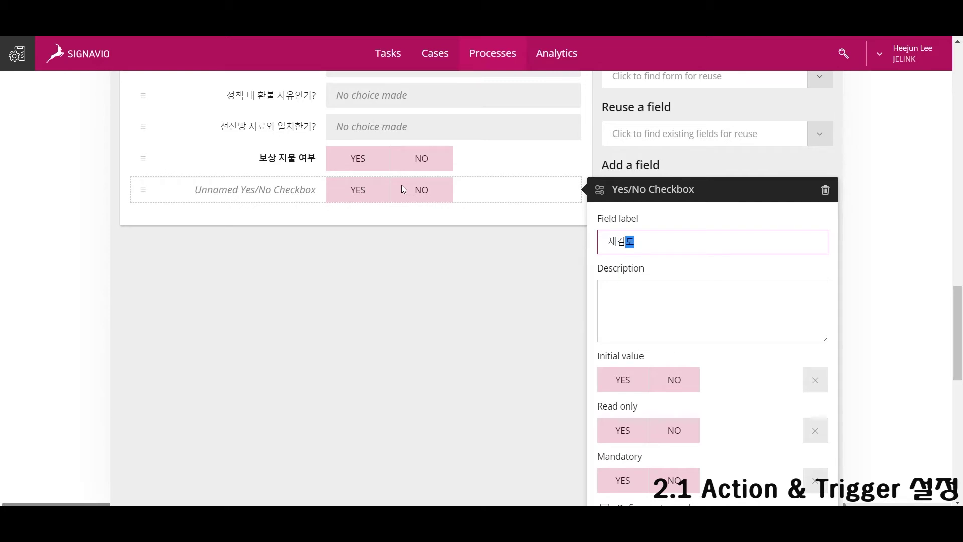
{"action": "type", "text": " 요청"}
{"action": "left_click", "coordinate": [630, 479]}
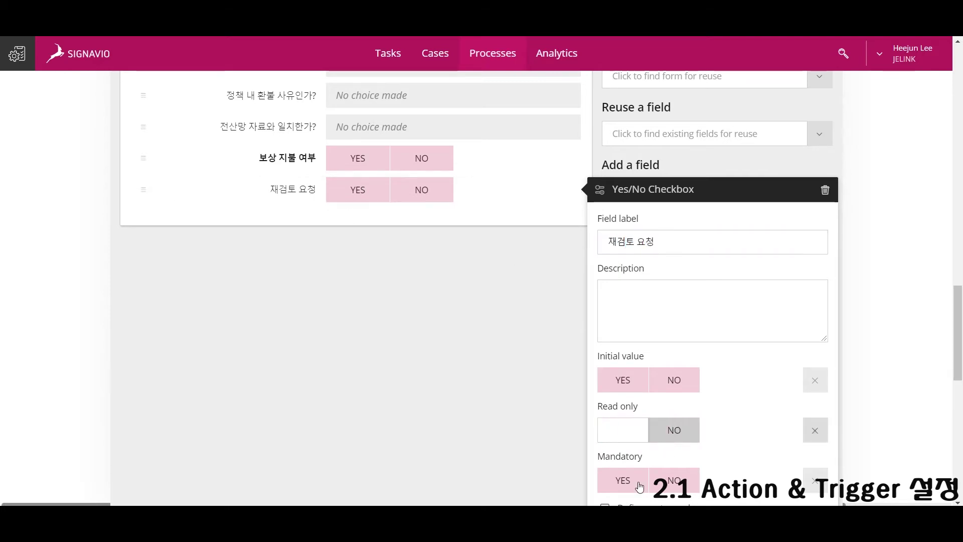
{"action": "scroll", "coordinate": [422, 359], "scroll_direction": "up", "scroll_amount": 10}
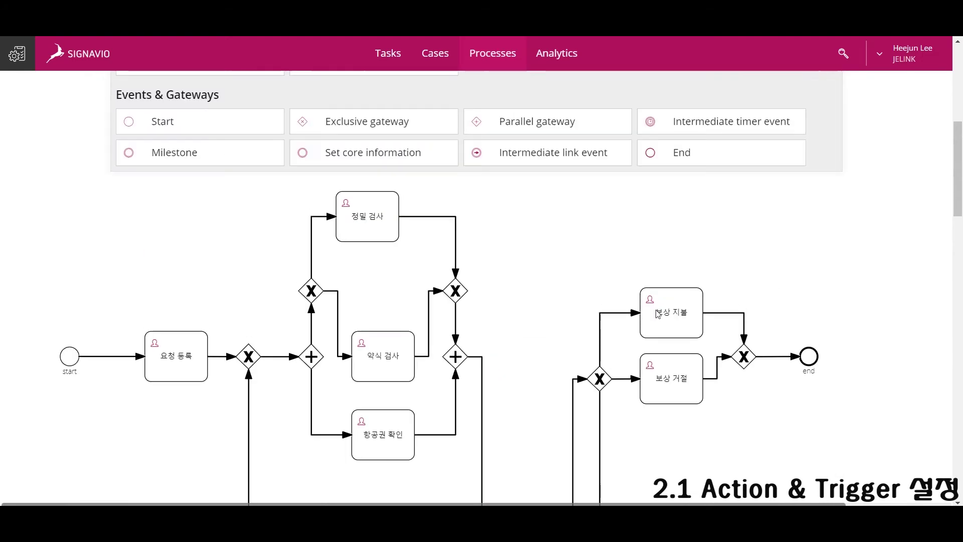
Route the gateway to 보상 지불 when 보상 지불 여부 is YES.
{"action": "left_click", "coordinate": [599, 378]}
{"action": "scroll", "coordinate": [607, 384], "scroll_direction": "down", "scroll_amount": 5}
{"action": "left_click", "coordinate": [438, 342]}
{"action": "scroll", "coordinate": [425, 382], "scroll_direction": "down", "scroll_amount": 5}
{"action": "scroll", "coordinate": [426, 382], "scroll_direction": "down", "scroll_amount": 3}
{"action": "scroll", "coordinate": [387, 337], "scroll_direction": "down", "scroll_amount": 10}
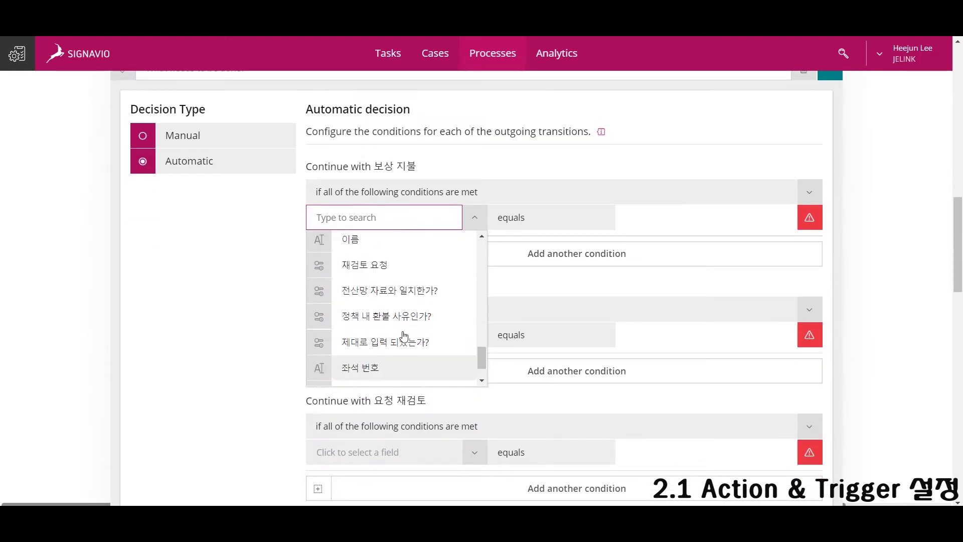
{"action": "scroll", "coordinate": [409, 346], "scroll_direction": "up", "scroll_amount": 3}
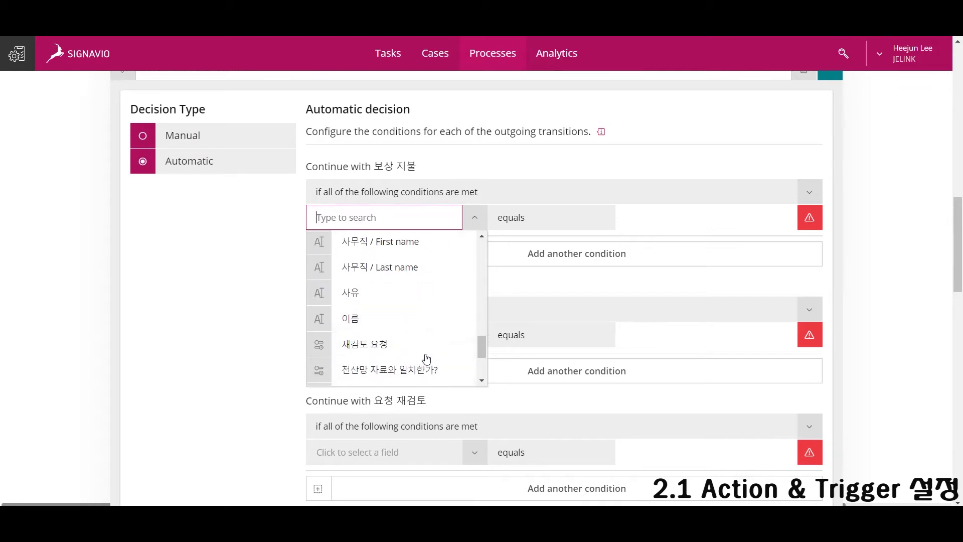
{"action": "scroll", "coordinate": [410, 346], "scroll_direction": "up", "scroll_amount": 10}
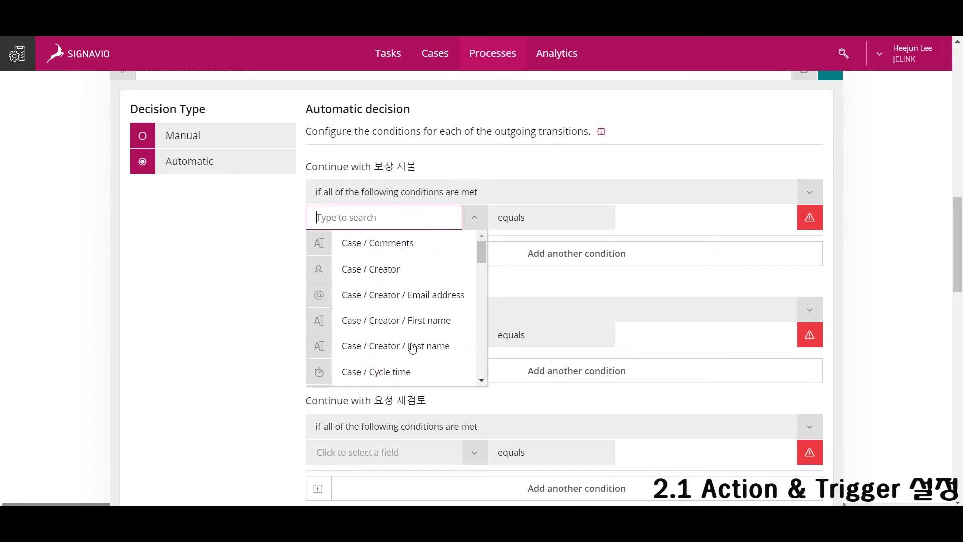
{"action": "type", "text": "보상 지불 여부"}
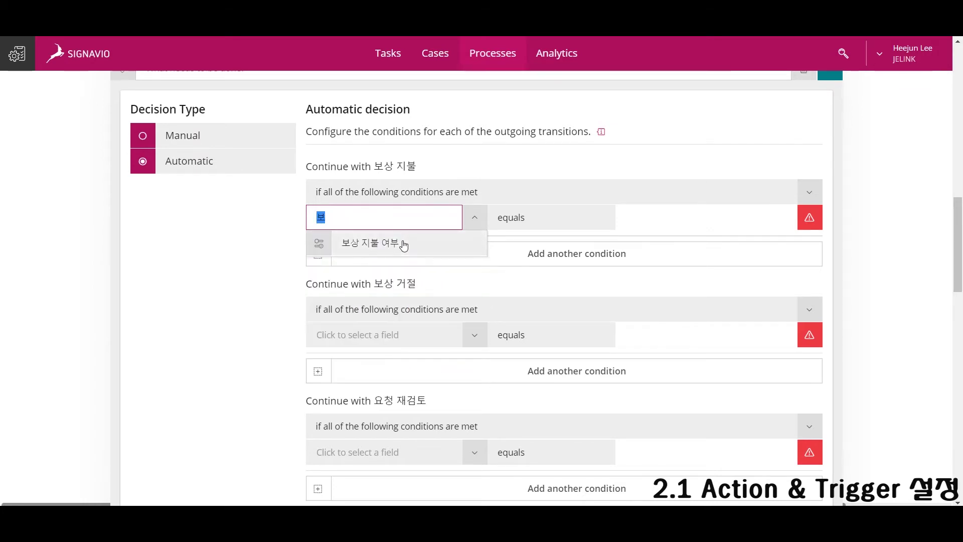
{"action": "left_click", "coordinate": [404, 244]}
Route to 보상 거절 when 보상 지불 여부 is NO, and to 요청 재검토 when 재검토 요청 is YES.
{"action": "left_click", "coordinate": [471, 332]}
{"action": "type", "text": "보"}
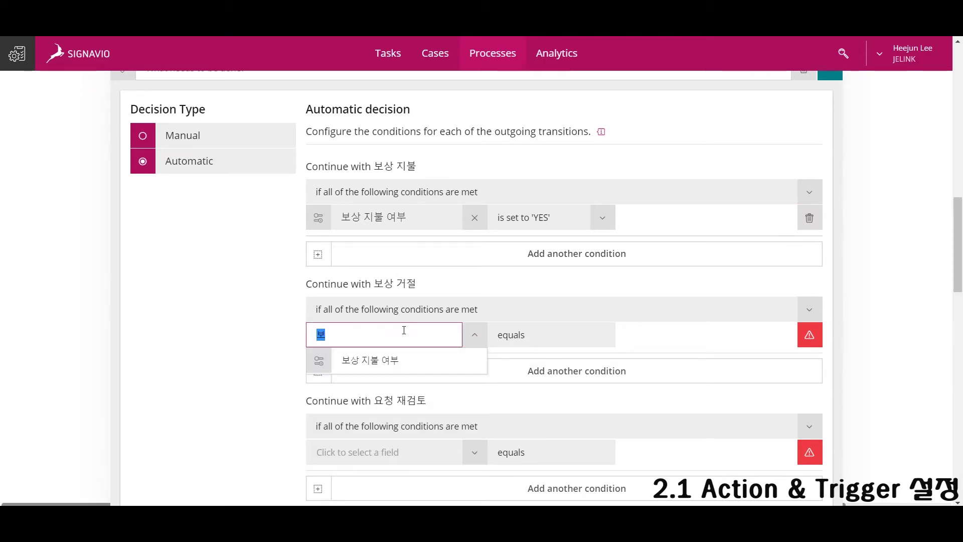
{"action": "left_click", "coordinate": [402, 359]}
{"action": "left_click", "coordinate": [546, 335]}
{"action": "left_click", "coordinate": [532, 386]}
{"action": "left_click", "coordinate": [418, 452]}
{"action": "type", "text": "재"}
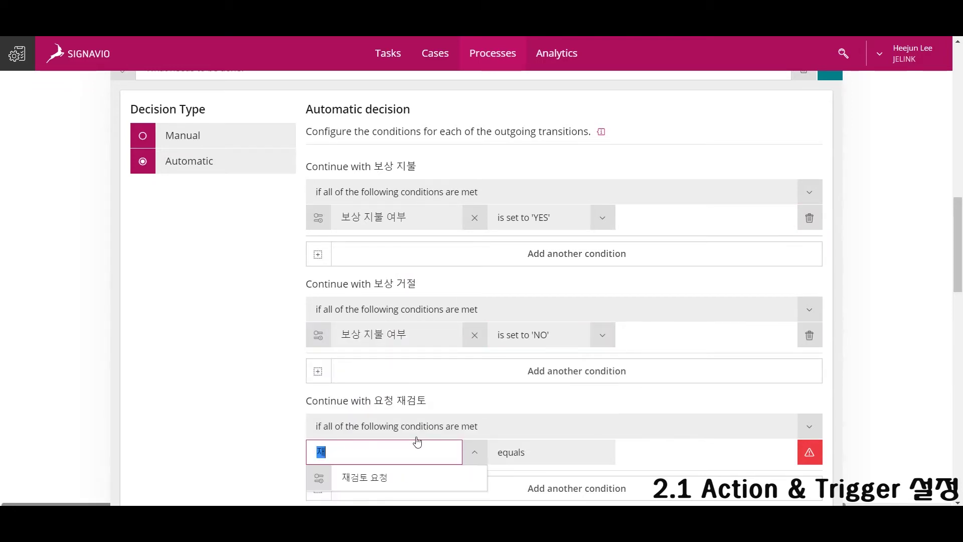
{"action": "left_click", "coordinate": [361, 475]}
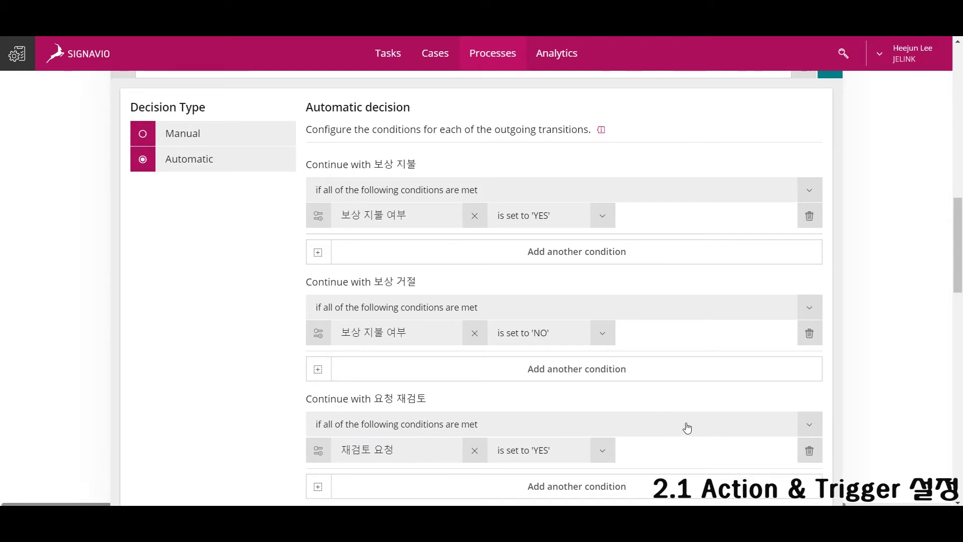
Move the end event and the closing gateway further right.
{"action": "scroll", "coordinate": [686, 426], "scroll_direction": "up", "scroll_amount": 4}
{"action": "left_click", "coordinate": [809, 166]}
{"action": "scroll", "coordinate": [810, 232], "scroll_direction": "up", "scroll_amount": 1}
{"action": "left_click_drag", "start_coordinate": [809, 232], "coordinate": [883, 231]}
{"action": "left_click_drag", "start_coordinate": [744, 232], "coordinate": [834, 231]}
Add a send-email task named 보상 지불 알림 after the payment task.
{"action": "left_click", "coordinate": [808, 262]}
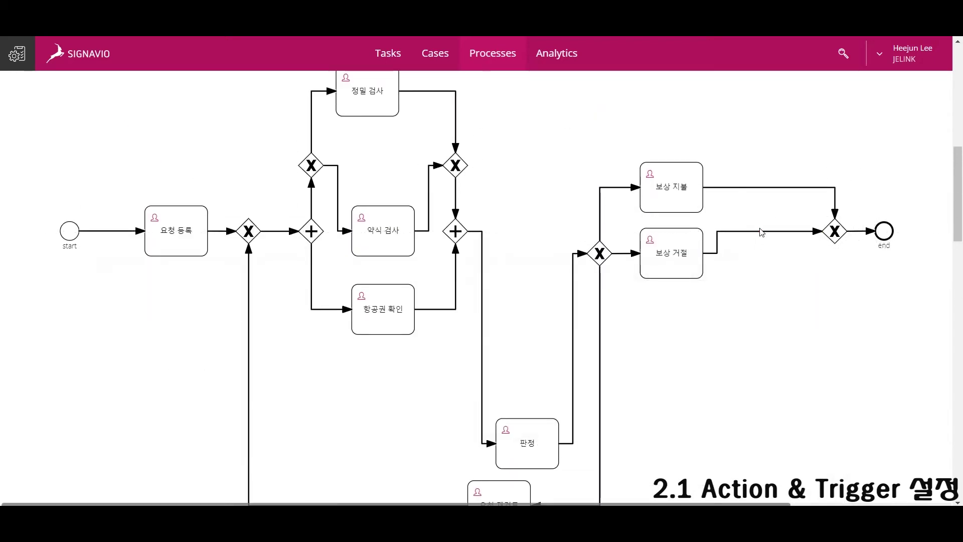
{"action": "scroll", "coordinate": [670, 179], "scroll_direction": "up", "scroll_amount": 8}
{"action": "left_click_drag", "start_coordinate": [475, 204], "coordinate": [773, 466]}
{"action": "left_click", "coordinate": [641, 298]}
{"action": "type", "text": "보상 지불 알림"}
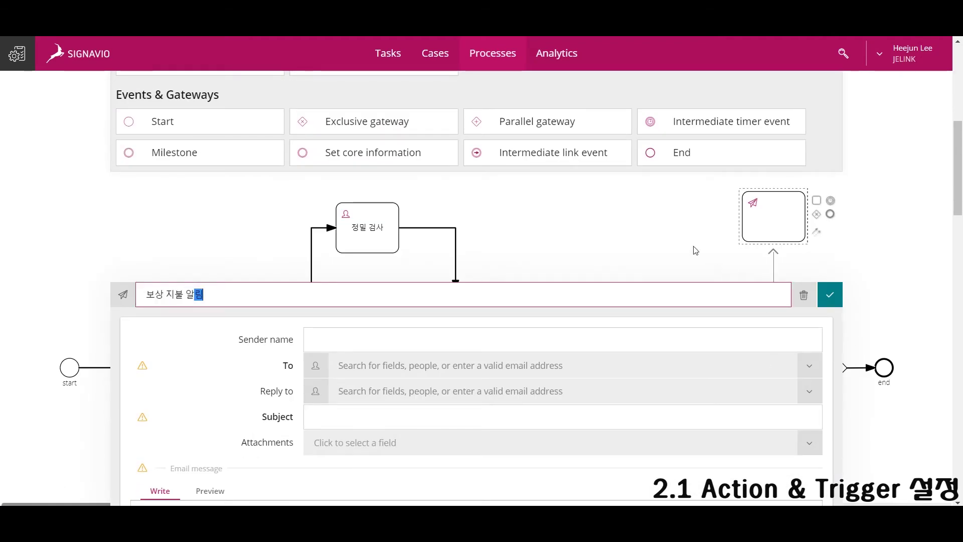
{"action": "key", "text": "Return"}
{"action": "left_click_drag", "start_coordinate": [774, 269], "coordinate": [753, 269]}
Insert another send-email task on the flow after 보상 거절.
{"action": "scroll", "coordinate": [591, 326], "scroll_direction": "up", "scroll_amount": 8}
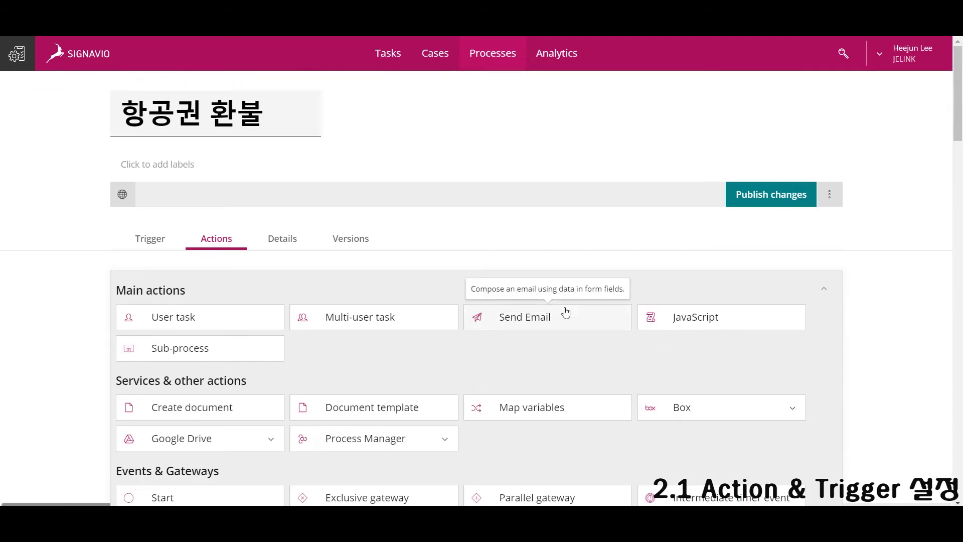
{"action": "scroll", "coordinate": [907, 382], "scroll_direction": "down", "scroll_amount": 1}
{"action": "scroll", "coordinate": [907, 381], "scroll_direction": "down", "scroll_amount": 10}
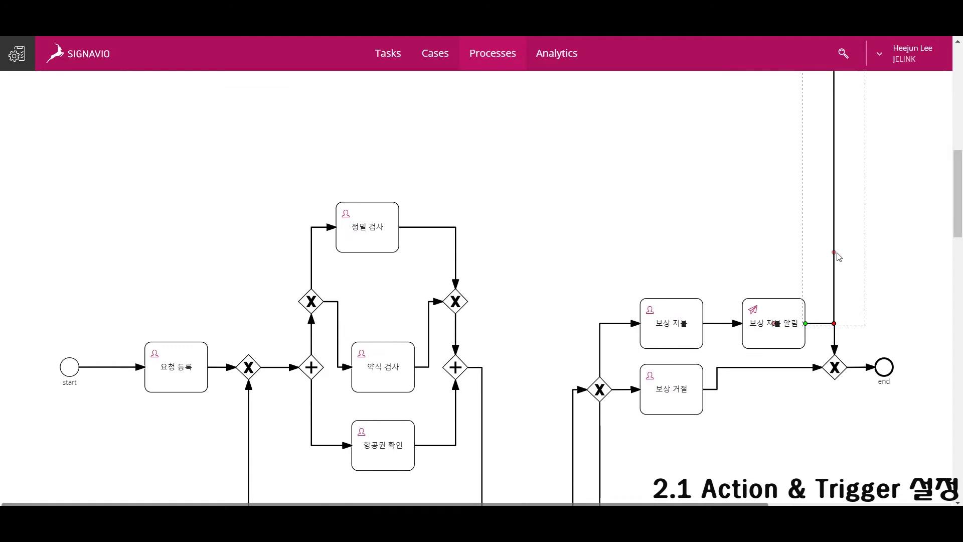
{"action": "scroll", "coordinate": [880, 153], "scroll_direction": "up", "scroll_amount": 3}
{"action": "scroll", "coordinate": [796, 333], "scroll_direction": "down", "scroll_amount": 3}
{"action": "left_click", "coordinate": [763, 368]}
{"action": "left_click_drag", "start_coordinate": [764, 392], "coordinate": [767, 393]}
{"action": "scroll", "coordinate": [765, 386], "scroll_direction": "down", "scroll_amount": 4}
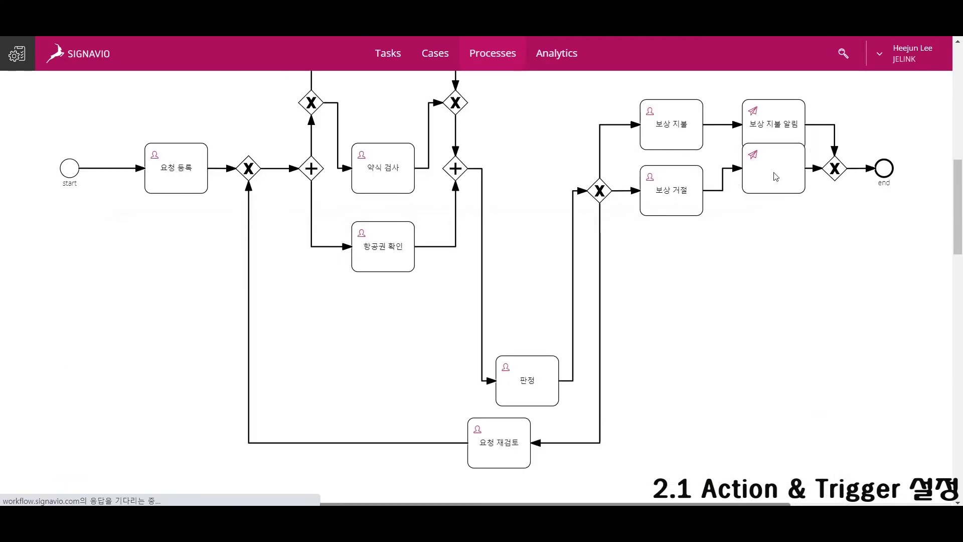
{"action": "left_click", "coordinate": [774, 205]}
Name the task 보상 거절 알림 and set the sender to the 사무직 email address.
{"action": "left_click", "coordinate": [657, 265]}
{"action": "type", "text": "봇상 거절 알림"}
{"action": "left_click", "coordinate": [482, 316]}
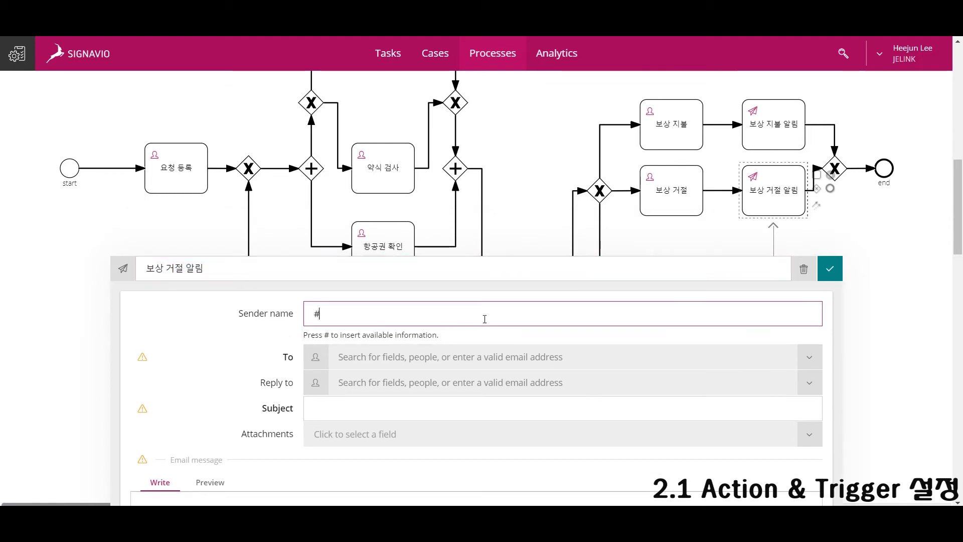
{"action": "type", "text": "#"}
{"action": "key", "text": "Down"}
{"action": "key", "text": "Down"}
{"action": "key", "text": "Return"}
Send it to the case creator, with subject '안녕하세요. 항공사입니다.' and an opening thank-you message.
{"action": "left_click", "coordinate": [485, 357]}
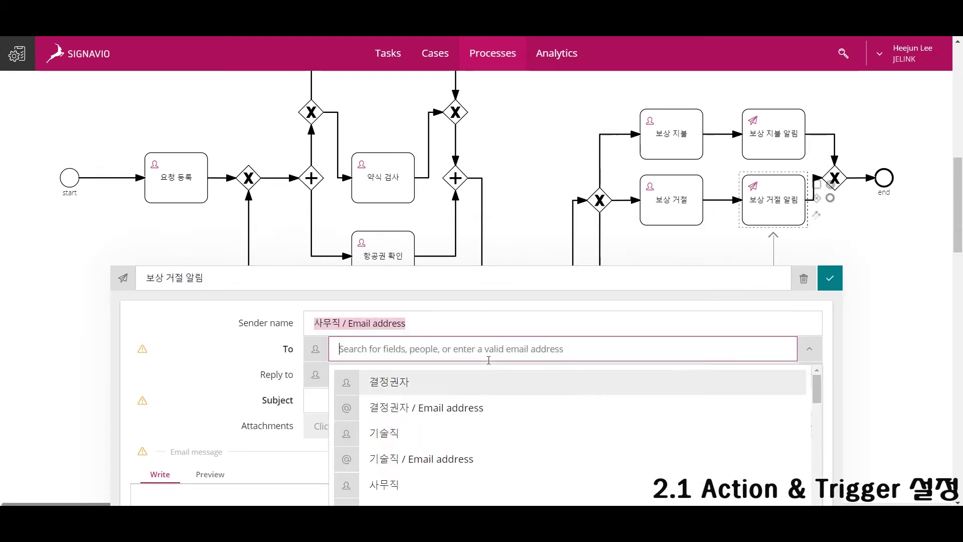
{"action": "scroll", "coordinate": [489, 411], "scroll_direction": "down", "scroll_amount": 3}
{"action": "left_click", "coordinate": [491, 432]}
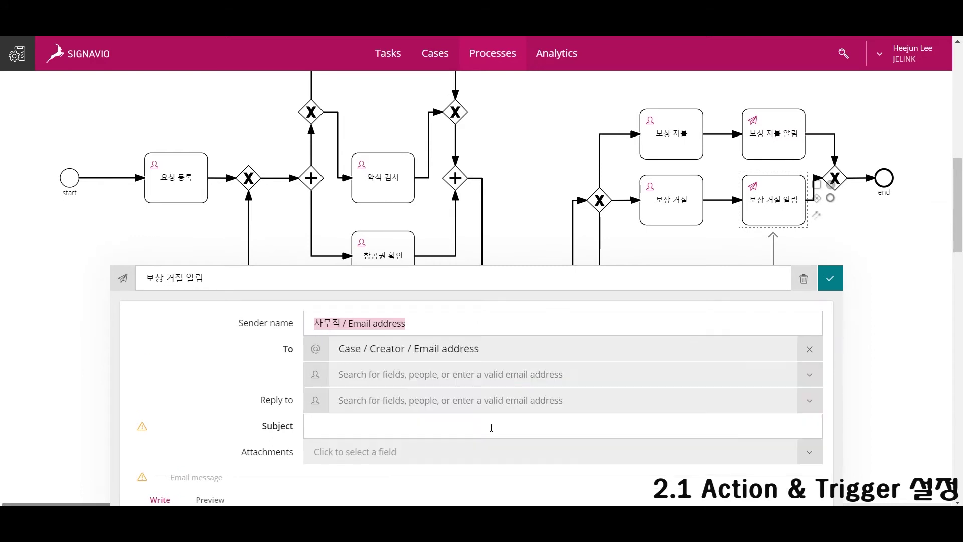
{"action": "scroll", "coordinate": [456, 303], "scroll_direction": "down", "scroll_amount": 3}
{"action": "left_click", "coordinate": [454, 299]}
{"action": "type", "text": "안녕하세요"}
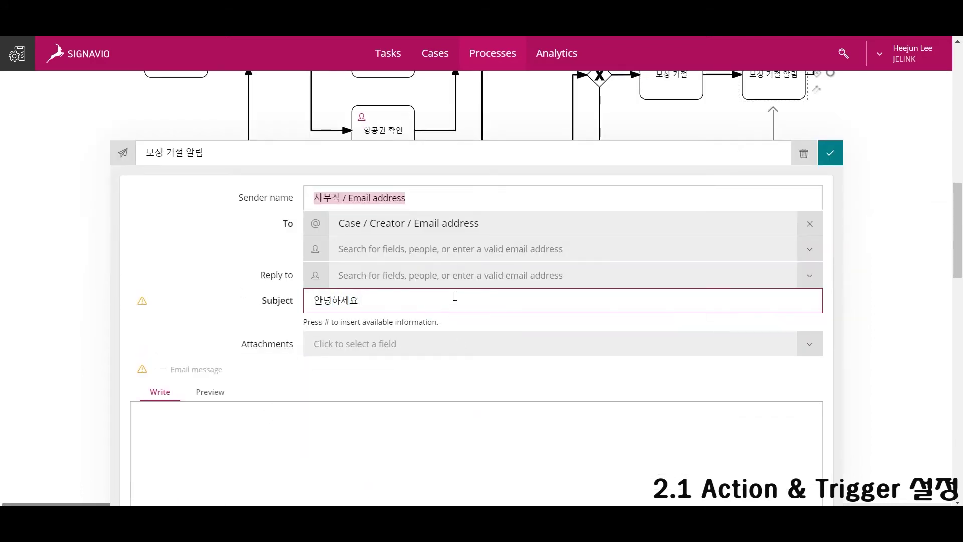
{"action": "type", "text": ". 항공사입니다."}
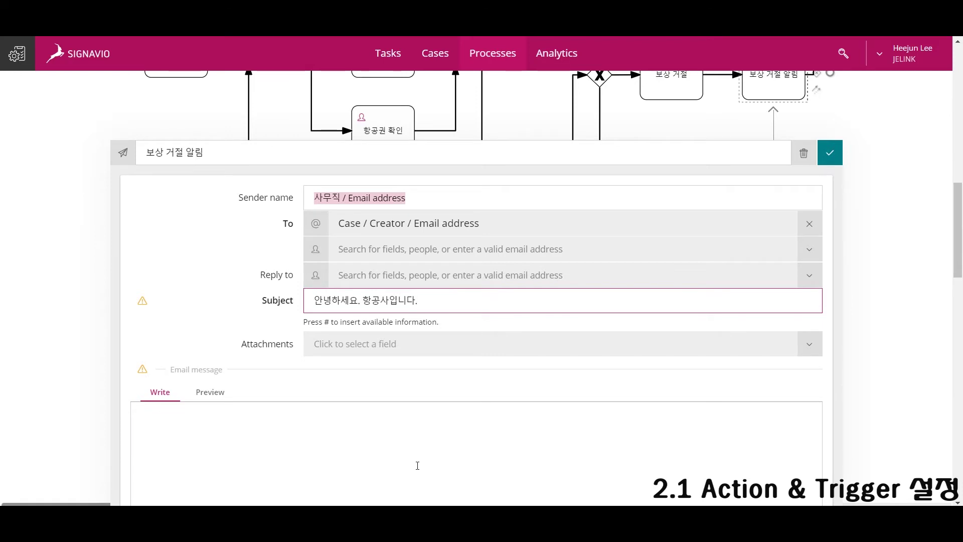
{"action": "left_click", "coordinate": [435, 441]}
{"action": "type", "text": "저희 항공사를 이용해주시는"}
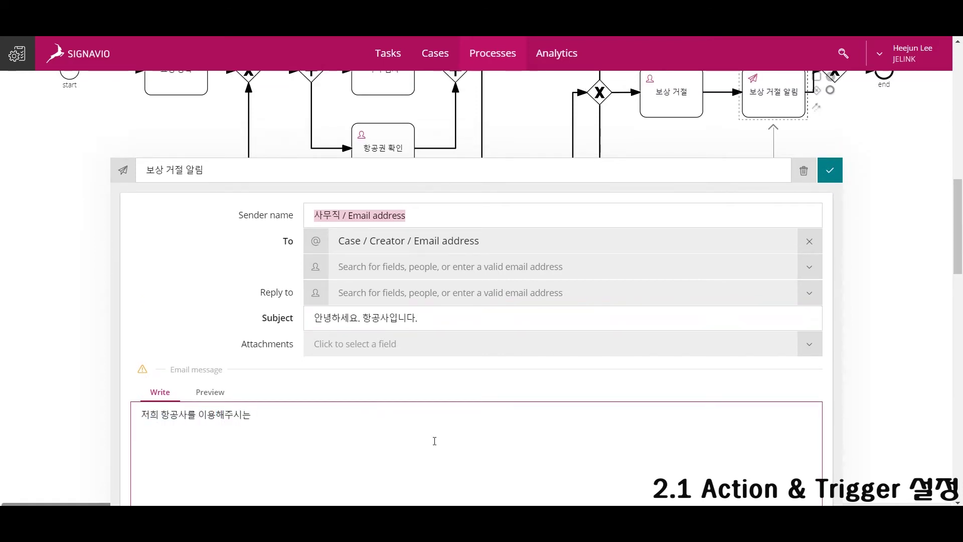
{"action": "type", "text": " 고객분들에게 항상 감사의 말을 전합니다."}
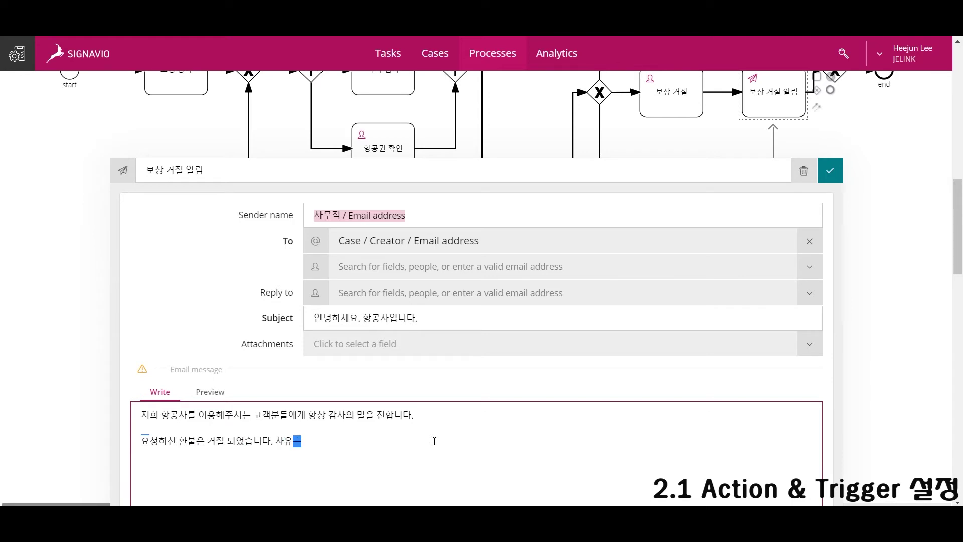
{"action": "type", "text": "아래오"}
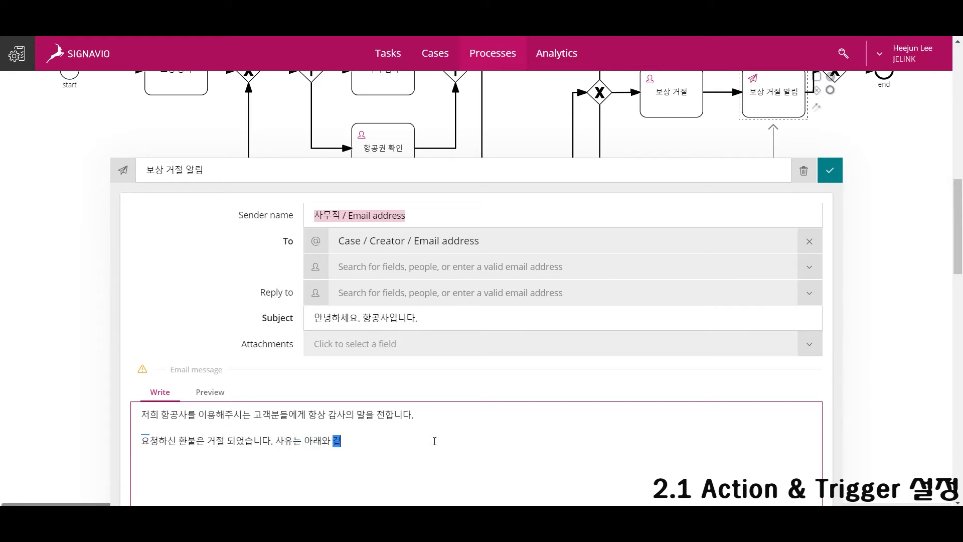
Add a mandatory 보상 거절 완료 yes/no checkbox to the 보상 거절 task form.
{"action": "left_click", "coordinate": [702, 97]}
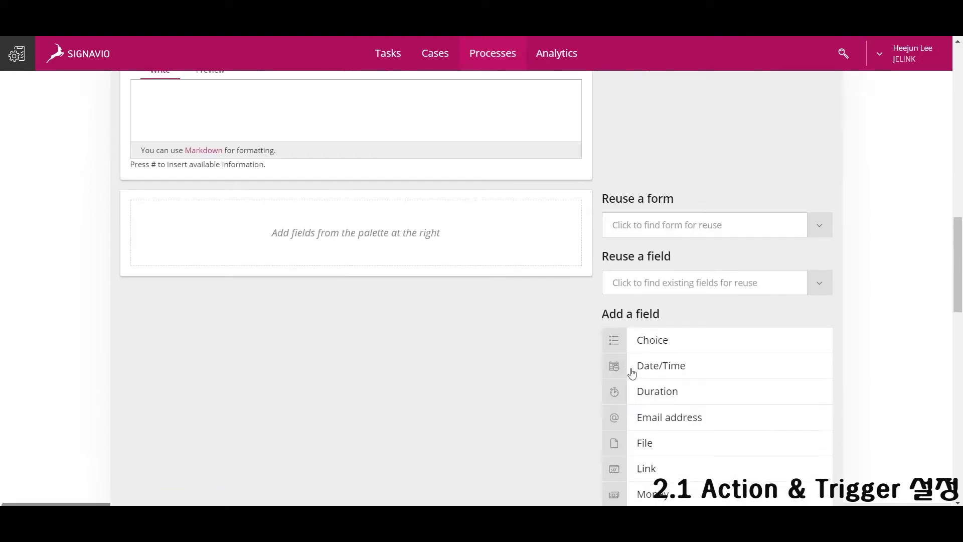
{"action": "scroll", "coordinate": [634, 370], "scroll_direction": "down", "scroll_amount": 3}
{"action": "left_click_drag", "start_coordinate": [673, 470], "coordinate": [381, 118]}
{"action": "type", "text": "봇"}
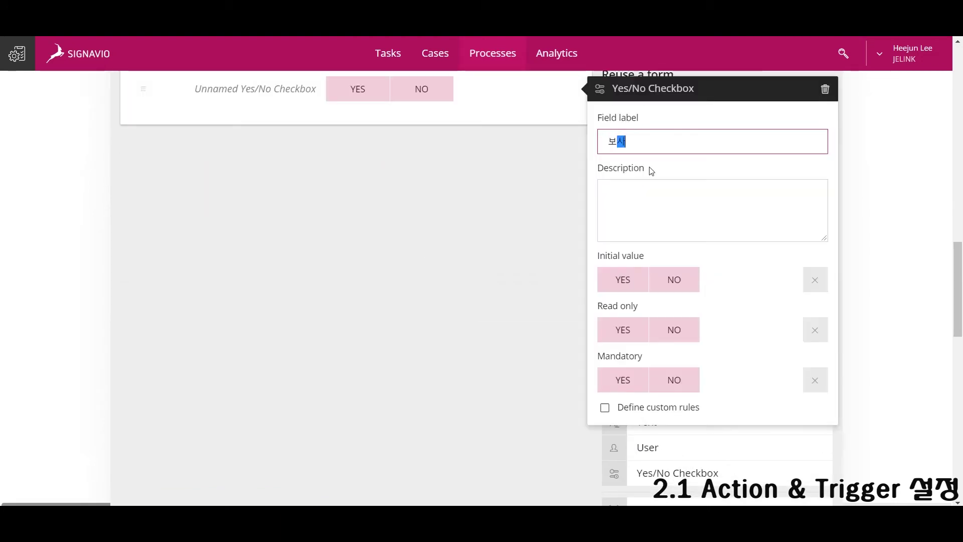
{"action": "type", "text": "상 거절 완"}
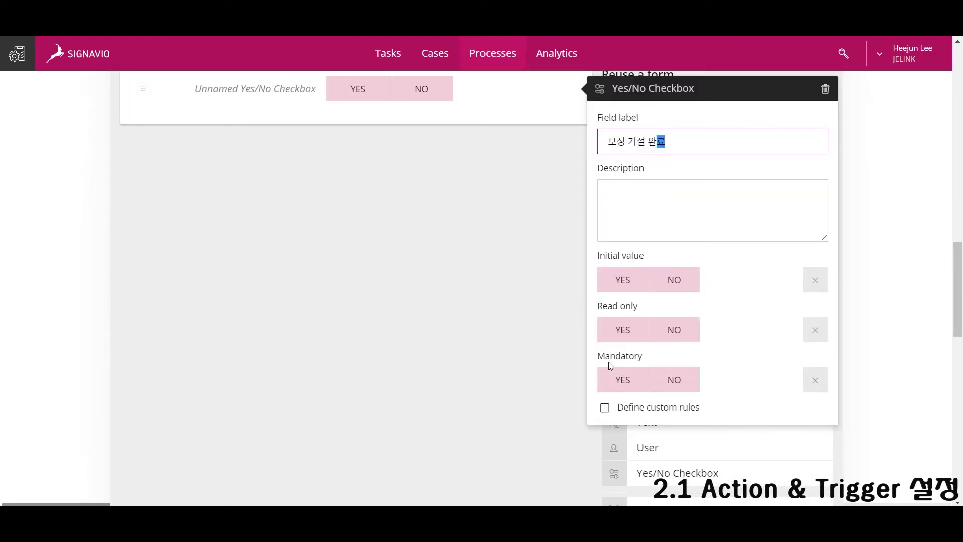
{"action": "type", "text": "료"}
{"action": "left_click", "coordinate": [623, 379]}
{"action": "left_click", "coordinate": [688, 430]}
Add an editable, mandatory 보상 거절 사유 text field.
{"action": "left_click_drag", "start_coordinate": [694, 423], "coordinate": [351, 113]}
{"action": "type", "text": "ㅂ"}
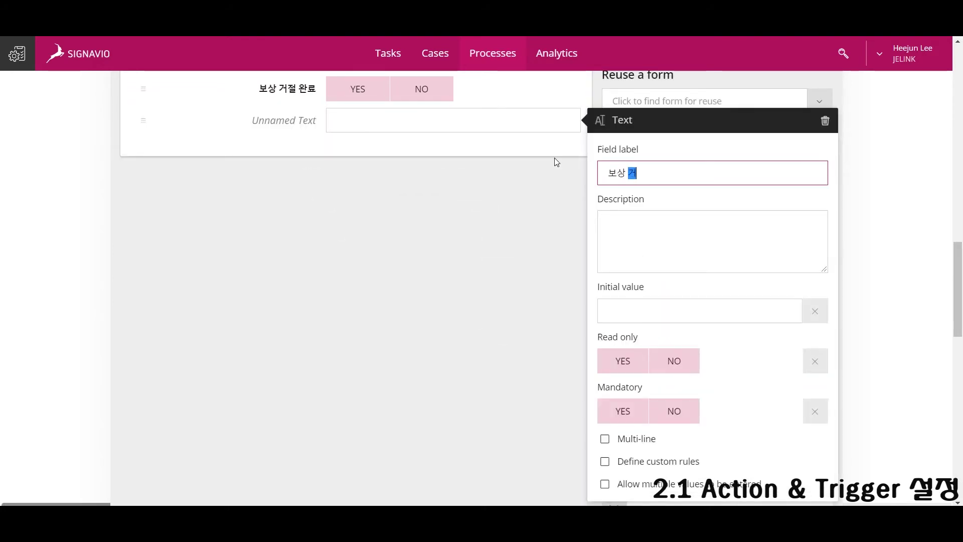
{"action": "left_click", "coordinate": [673, 369]}
{"action": "left_click", "coordinate": [623, 411]}
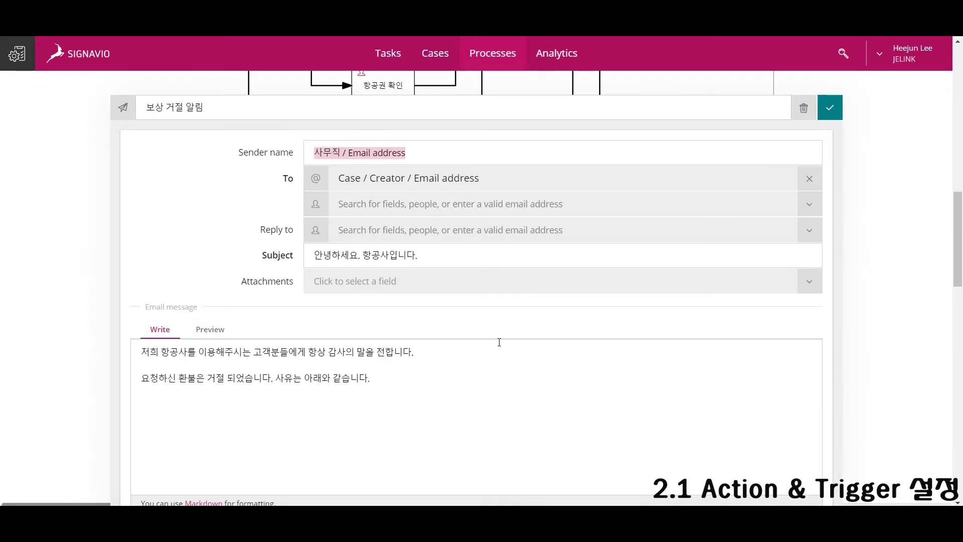
Insert the 보상 거절 사유 field into the email and add a closing line pointing to the homepage customer centre.
{"action": "key", "text": "Return"}
{"action": "type", "text": "#보상"}
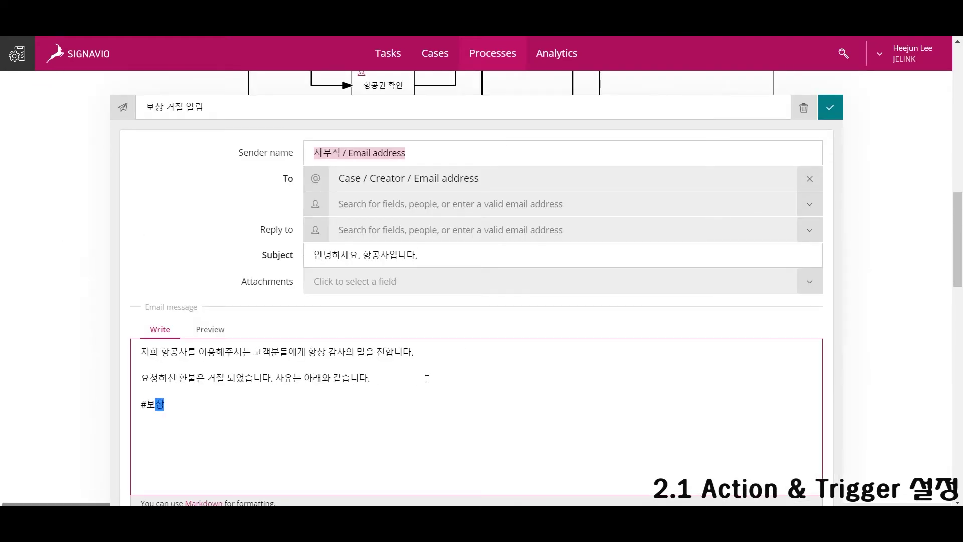
{"action": "key", "text": "BackSpace"}
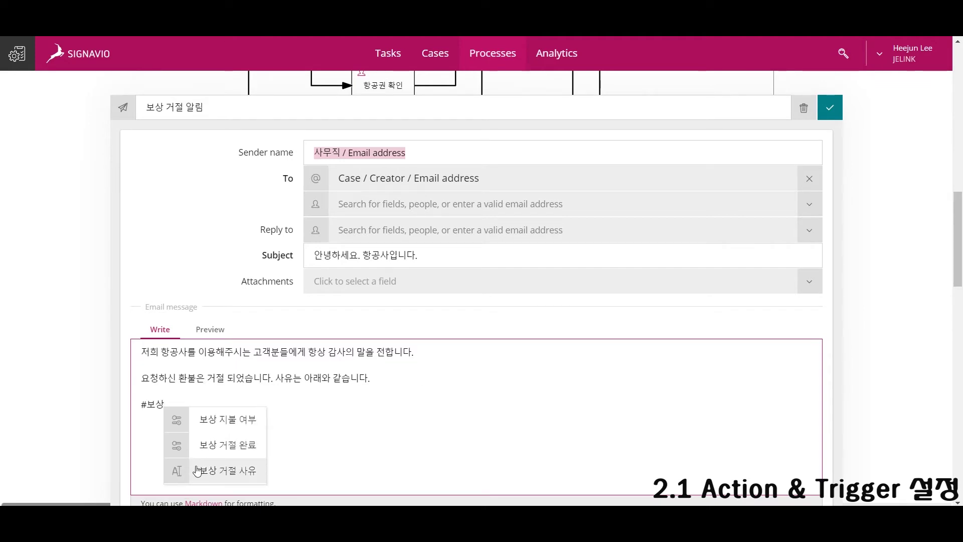
{"action": "left_click", "coordinate": [199, 468]}
{"action": "type", "text": "사합니다"}
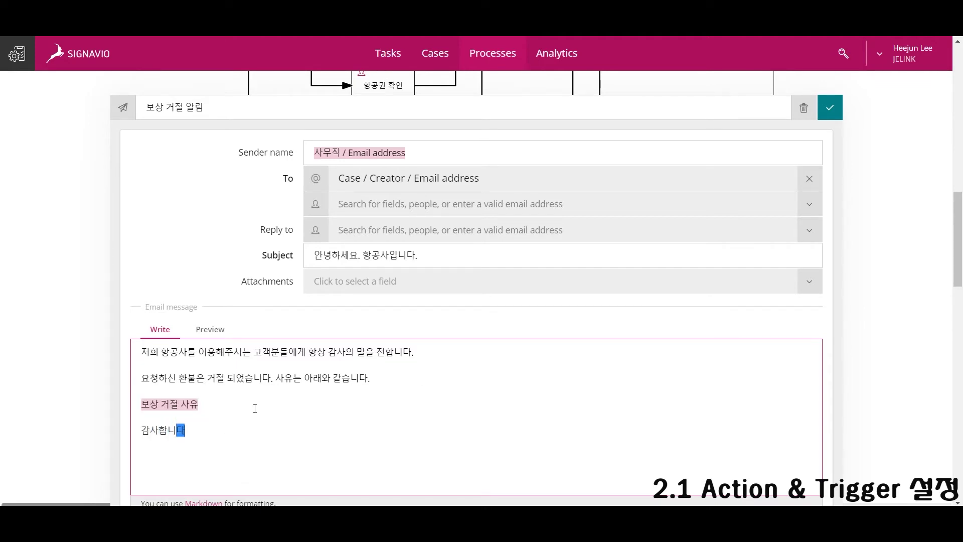
{"action": "type", "text": ". 더 문의 하고"}
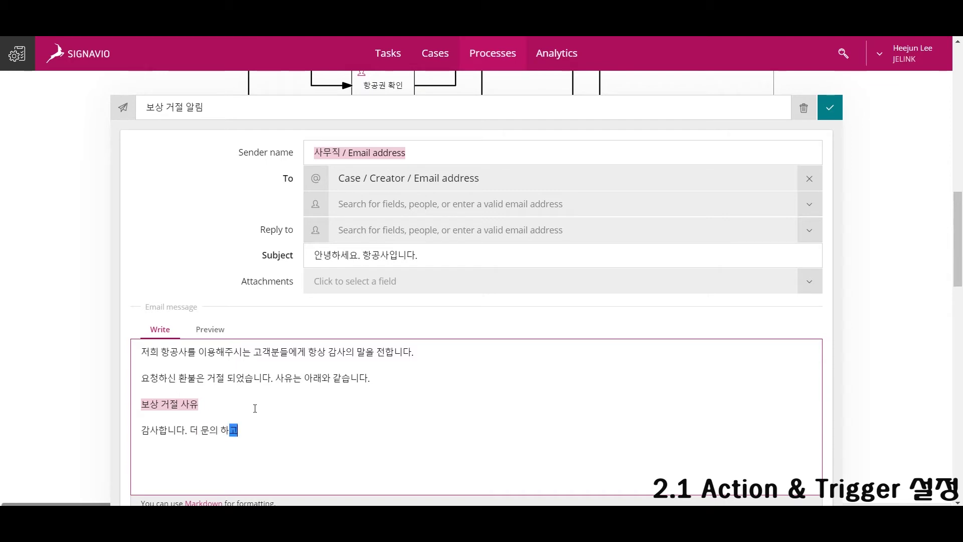
{"action": "type", "text": " 싶은 내용이 있으시다면"}
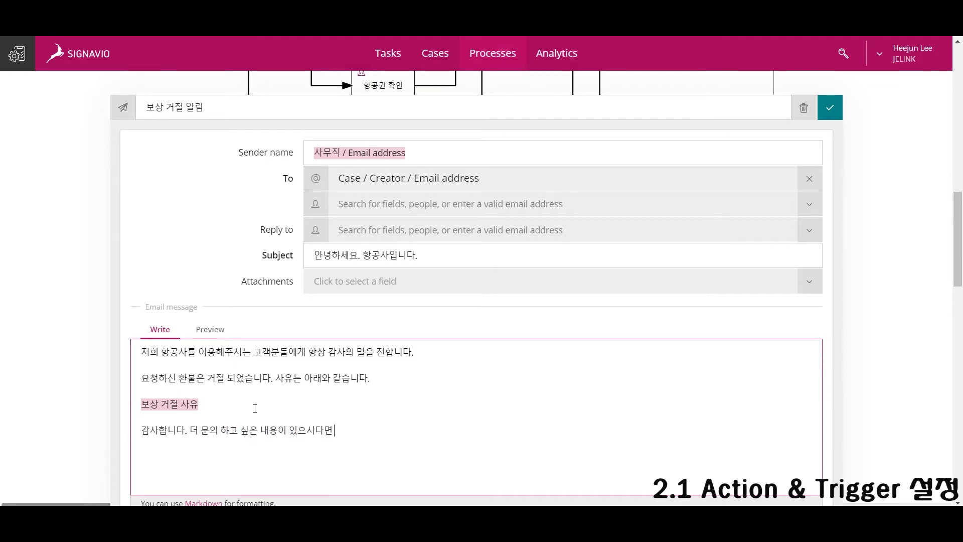
{"action": "type", "text": " 홈페이지 내 고개"}
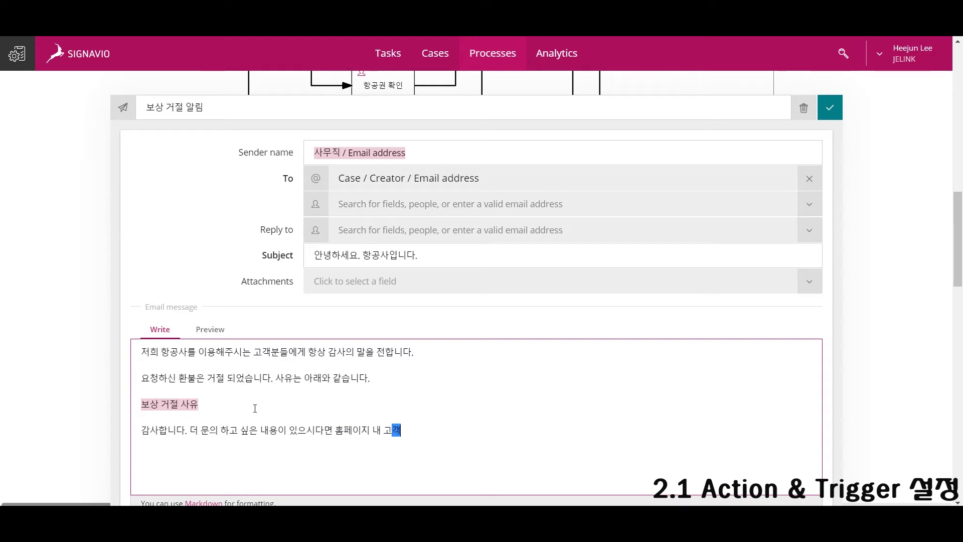
{"action": "type", "text": "센터를 이용 부탁드립니다."}
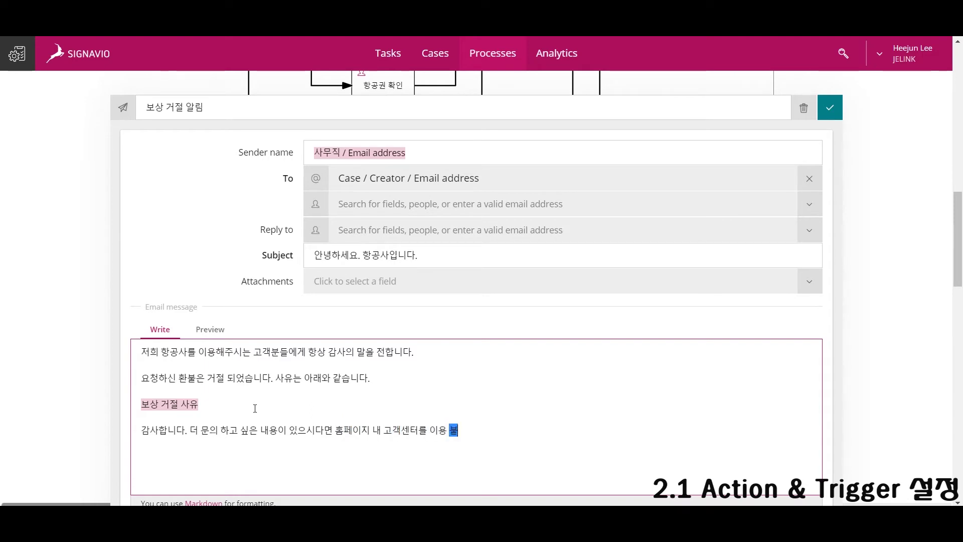
{"action": "left_click", "coordinate": [885, 293]}
Add an editable, mandatory 보상 지불 완료 yes/no checkbox to the 보상 지불 task form.
{"action": "scroll", "coordinate": [806, 305], "scroll_direction": "up", "scroll_amount": 6}
{"action": "left_click", "coordinate": [680, 321]}
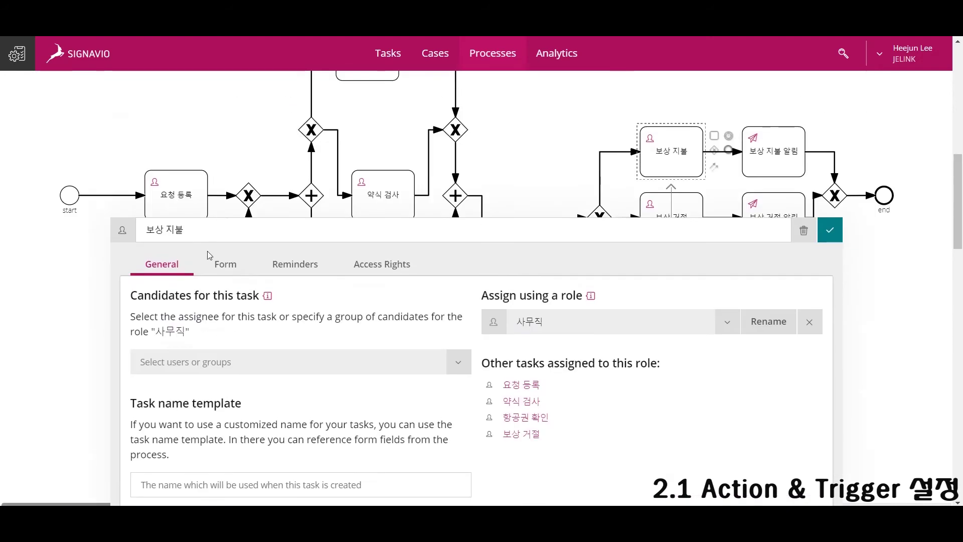
{"action": "left_click", "coordinate": [225, 264]}
{"action": "scroll", "coordinate": [653, 371], "scroll_direction": "down", "scroll_amount": 7}
{"action": "scroll", "coordinate": [652, 371], "scroll_direction": "up", "scroll_amount": 1}
{"action": "left_click_drag", "start_coordinate": [677, 469], "coordinate": [383, 157]}
{"action": "type", "text": "보상 지불 완료"}
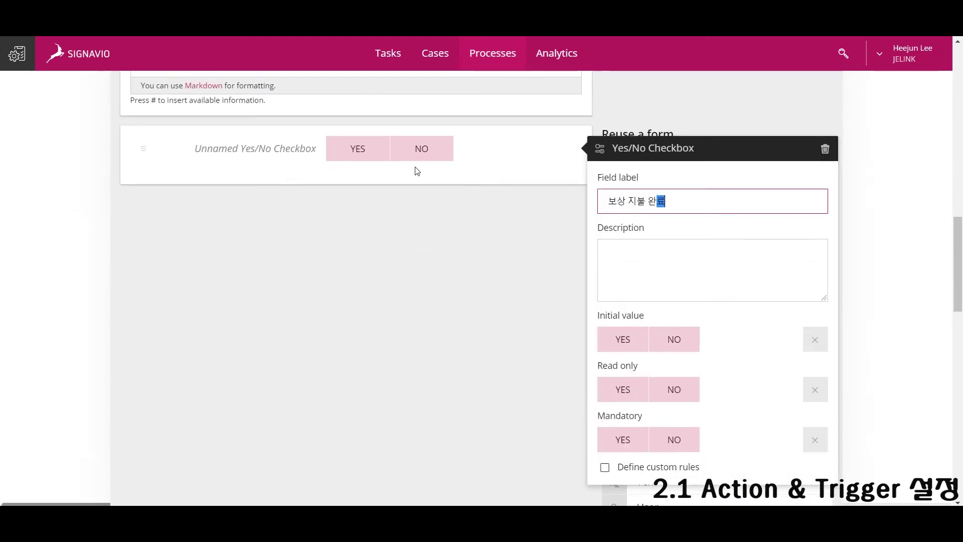
{"action": "left_click", "coordinate": [673, 389]}
{"action": "left_click", "coordinate": [623, 439]}
{"action": "scroll", "coordinate": [828, 333], "scroll_direction": "up", "scroll_amount": 10}
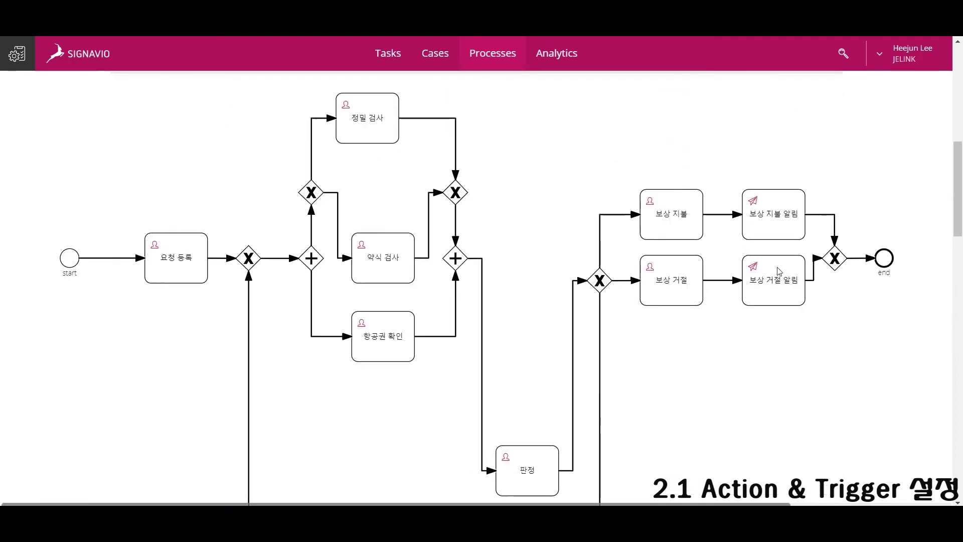
{"action": "left_click", "coordinate": [773, 216]}
Address the 보상 지불 알림 email from 사무직 to the case creator, subject '안녕하세요. 항공사입니다.'.
{"action": "left_click", "coordinate": [552, 390]}
{"action": "type", "text": "#심"}
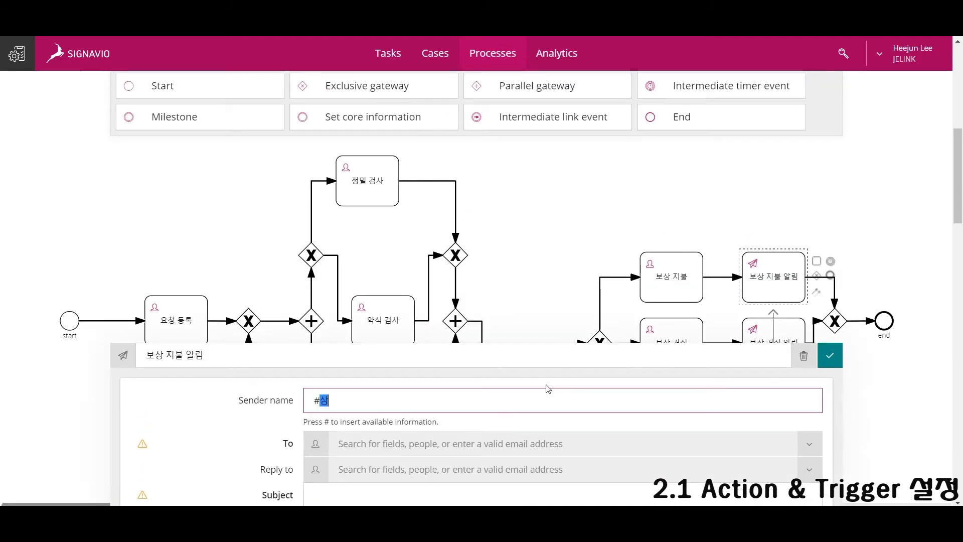
{"action": "key", "text": "Down"}
{"action": "key", "text": "Down"}
{"action": "key", "text": "Return"}
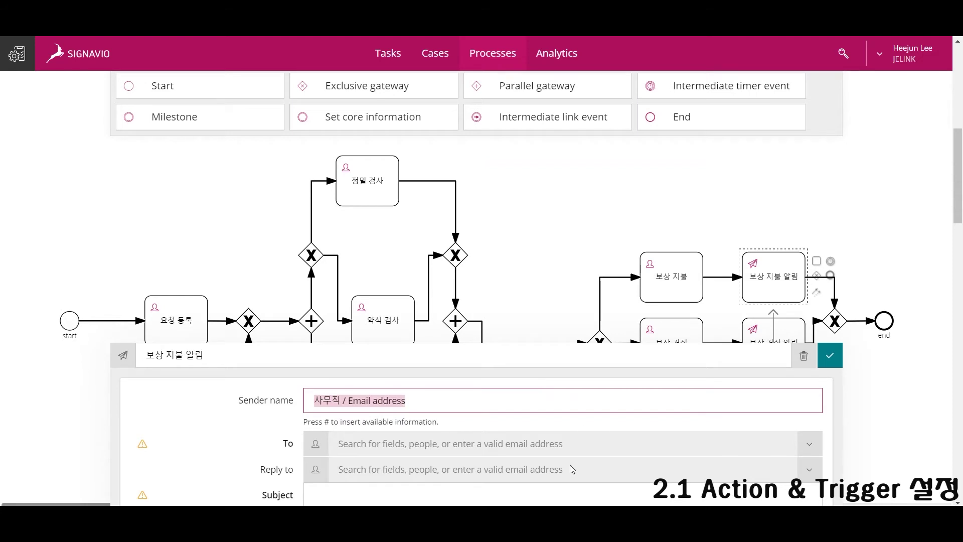
{"action": "scroll", "coordinate": [572, 468], "scroll_direction": "down", "scroll_amount": 3}
{"action": "left_click", "coordinate": [527, 309]}
{"action": "scroll", "coordinate": [504, 411], "scroll_direction": "down", "scroll_amount": 2}
{"action": "left_click", "coordinate": [471, 401]}
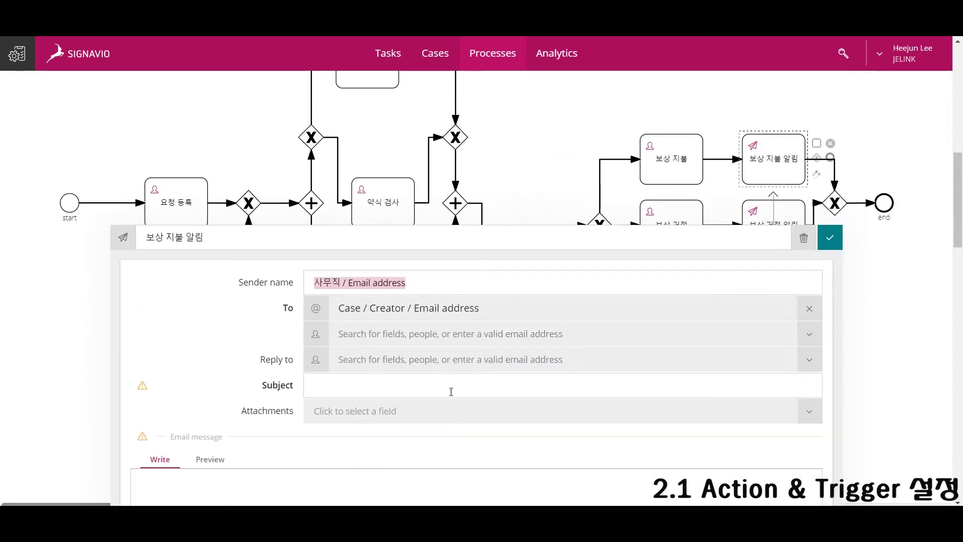
{"action": "left_click", "coordinate": [433, 384]}
{"action": "type", "text": "안녕ㅎ하세요. 항공사입니다."}
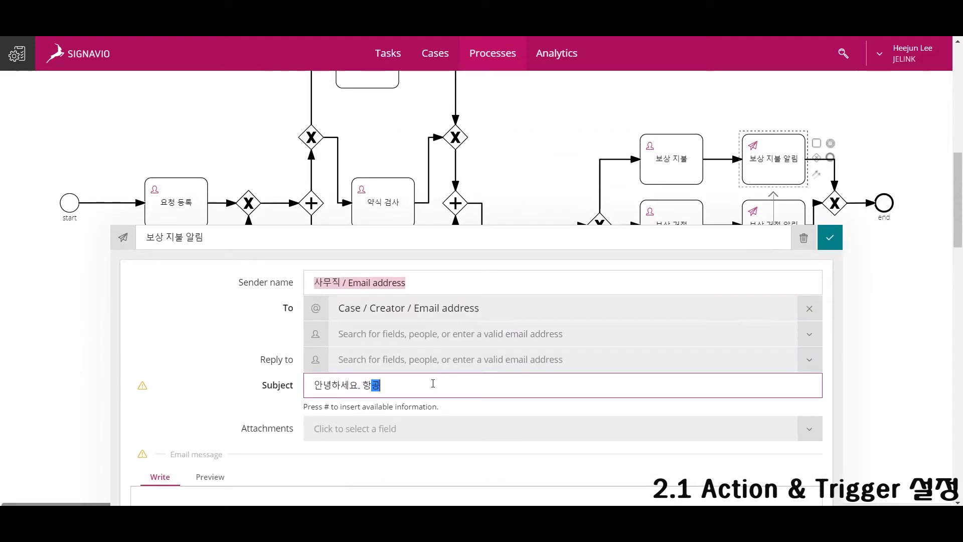
Write a message thanking customers, confirming the refund was processed, and pointing them to the customer centre.
{"action": "scroll", "coordinate": [401, 443], "scroll_direction": "down", "scroll_amount": 1}
{"action": "left_click", "coordinate": [400, 443]}
{"action": "type", "text": "하"}
{"action": "type", "text": "ㅇ상 저희 고"}
{"action": "key", "text": "BackSpace"}
{"action": "type", "text": "항"}
{"action": "type", "text": "공사를"}
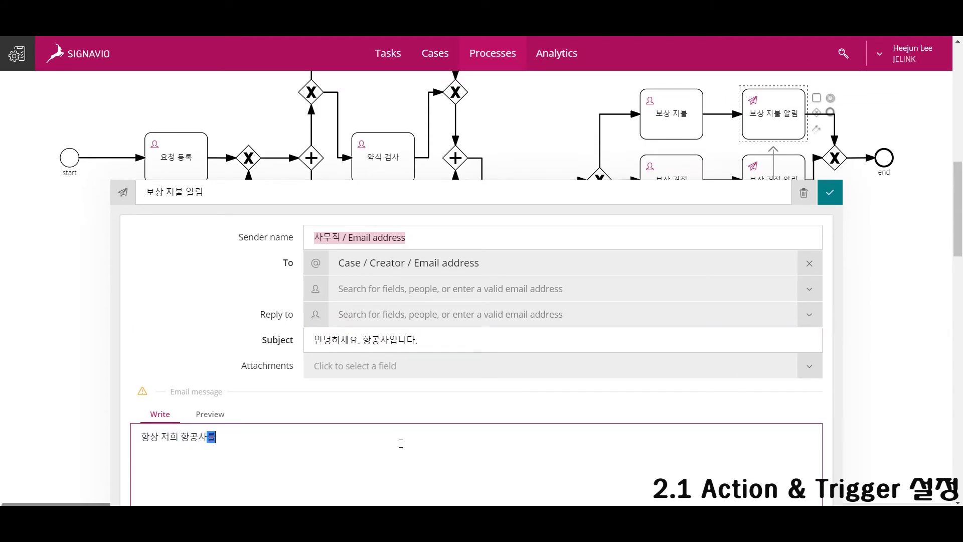
{"action": "type", "text": " 이용해주시는 고객분들게 감사의 말을 전합니다"}
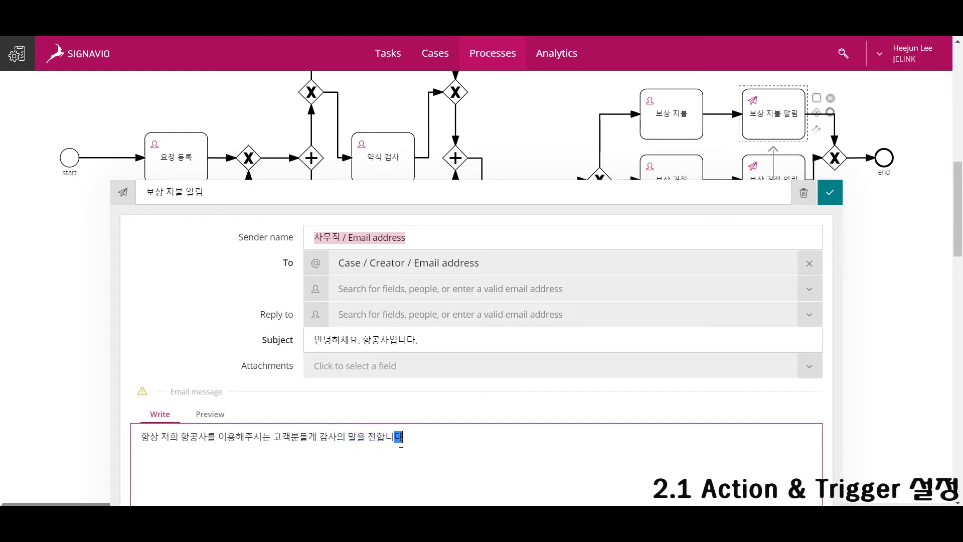
{"action": "type", "text": "요청하신 환불 신청은 ㅈ상 처리 도"}
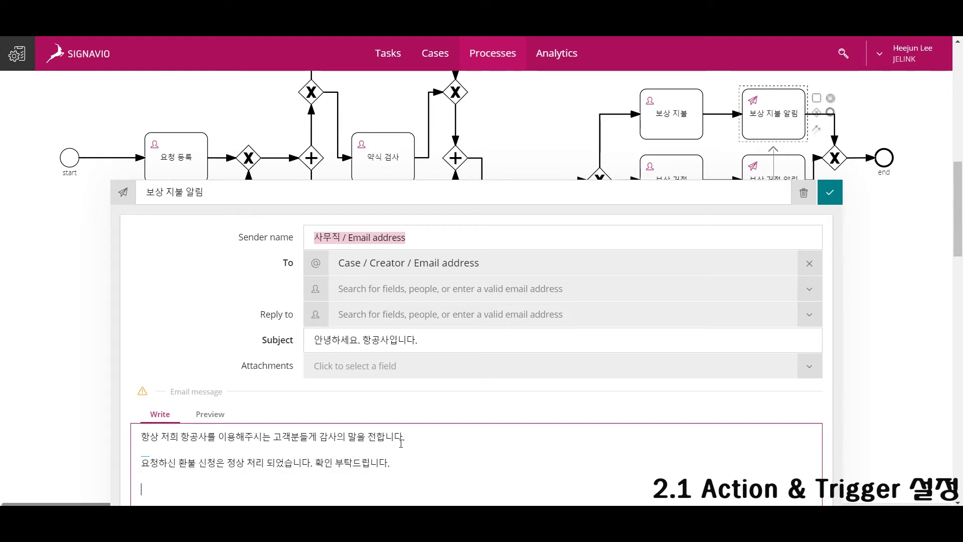
{"action": "scroll", "coordinate": [445, 394], "scroll_direction": "down", "scroll_amount": 2}
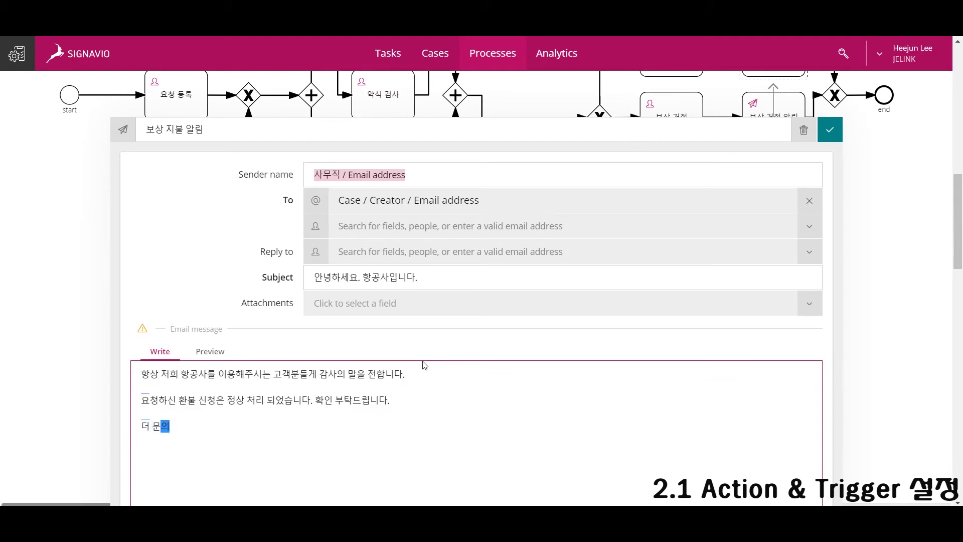
{"action": "type", "text": "으신 내용이 있다"}
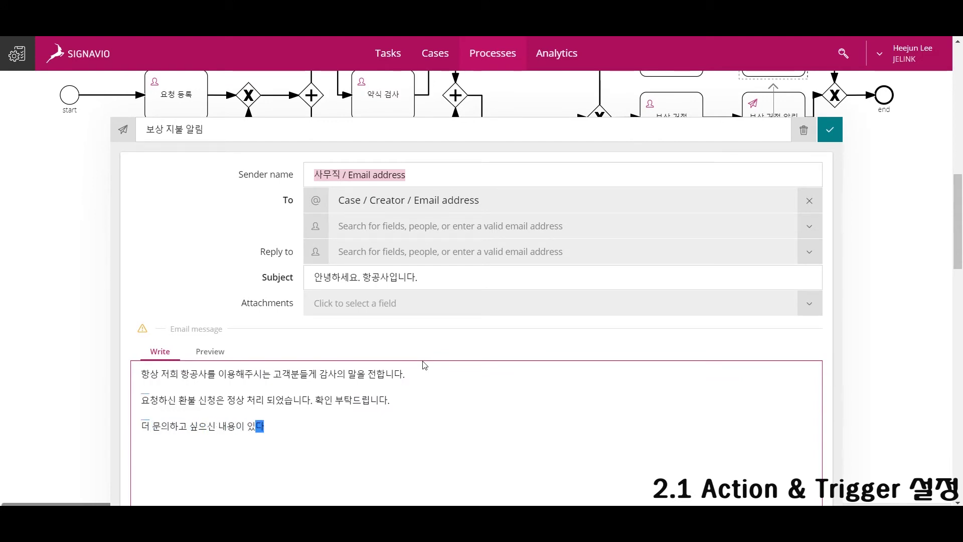
{"action": "type", "text": "면 홈페이지 내 고객"}
{"action": "type", "text": "센터로 문의 바랍니다.  "}
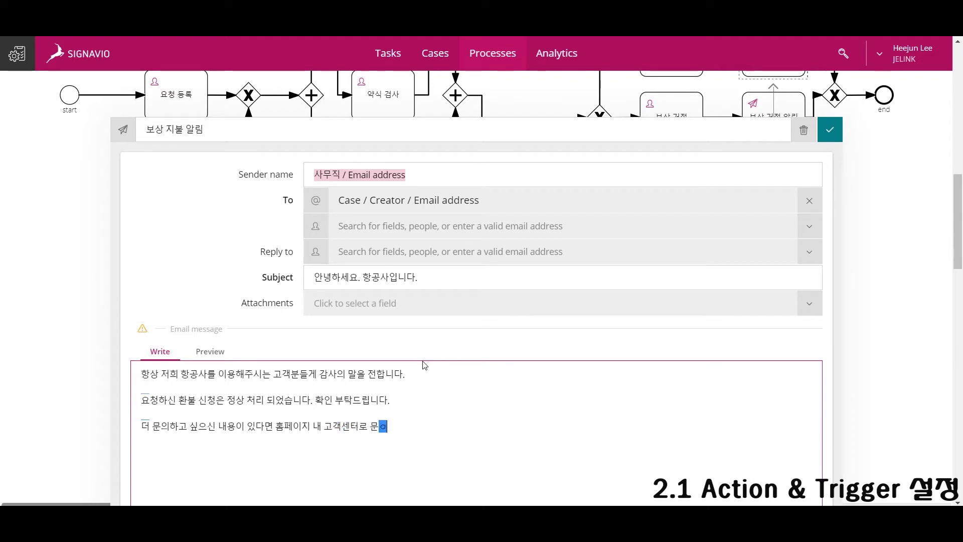
{"action": "type", "text": "감사합니다."}
Save the email settings and open the 요청 재검토 task's form.
{"action": "left_click", "coordinate": [906, 302]}
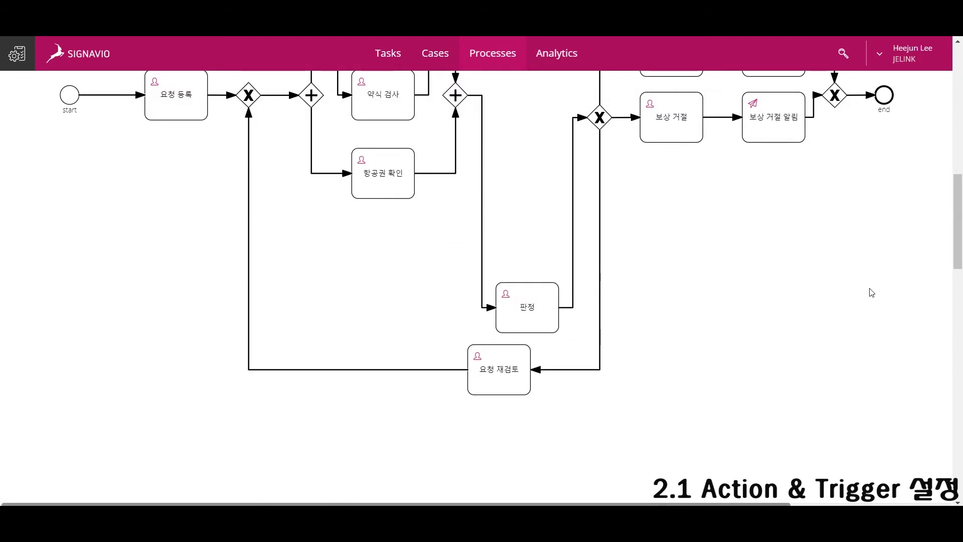
{"action": "scroll", "coordinate": [576, 311], "scroll_direction": "down", "scroll_amount": 3}
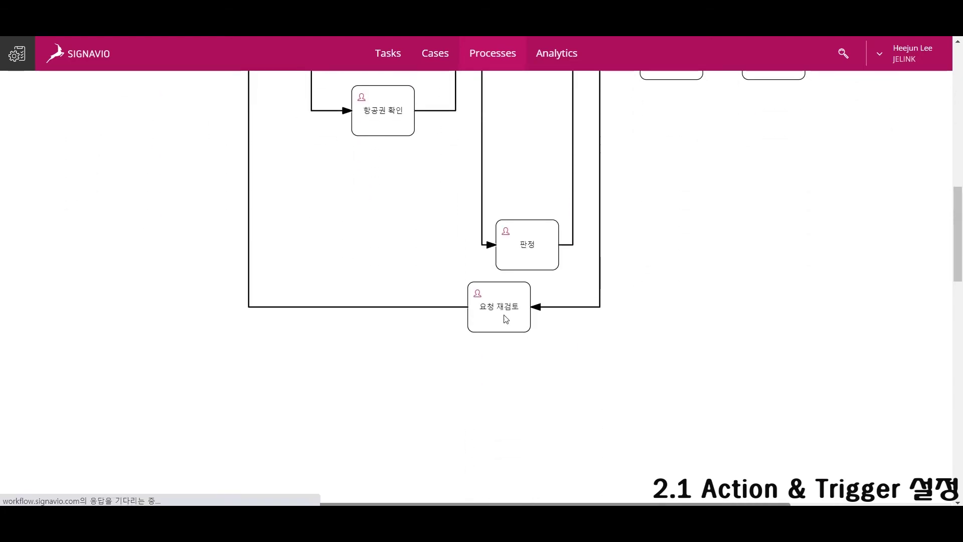
{"action": "left_click", "coordinate": [499, 304]}
{"action": "left_click", "coordinate": [226, 294]}
{"action": "scroll", "coordinate": [320, 342], "scroll_direction": "down", "scroll_amount": 7}
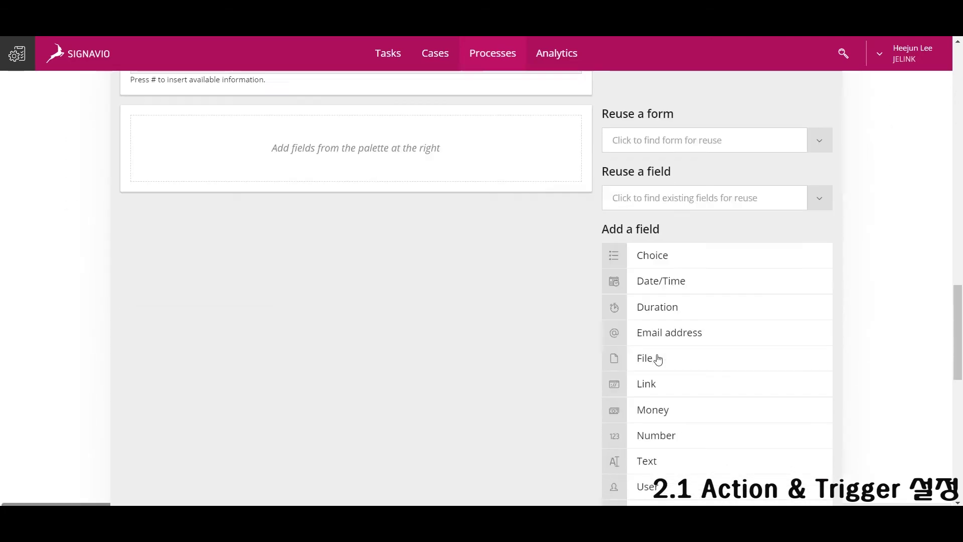
{"action": "scroll", "coordinate": [684, 467], "scroll_direction": "up", "scroll_amount": 1}
Add a Yes/No checkbox labelled 요청 재검토, set to editable and mandatory.
{"action": "left_click_drag", "start_coordinate": [688, 499], "coordinate": [375, 143]}
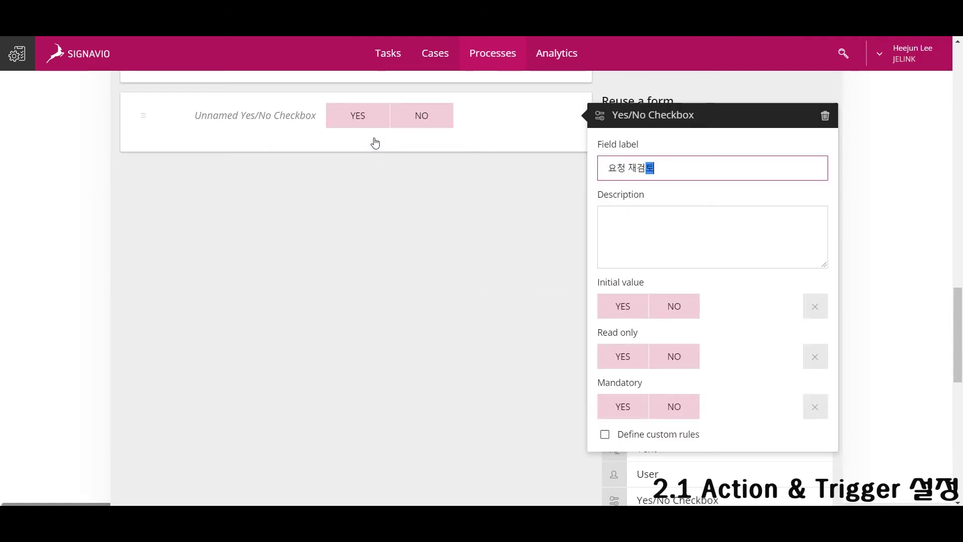
{"action": "type", "text": "요청 재검토 필요"}
{"action": "key", "text": "BackSpace"}
{"action": "key", "text": "BackSpace"}
{"action": "type", "text": "요"}
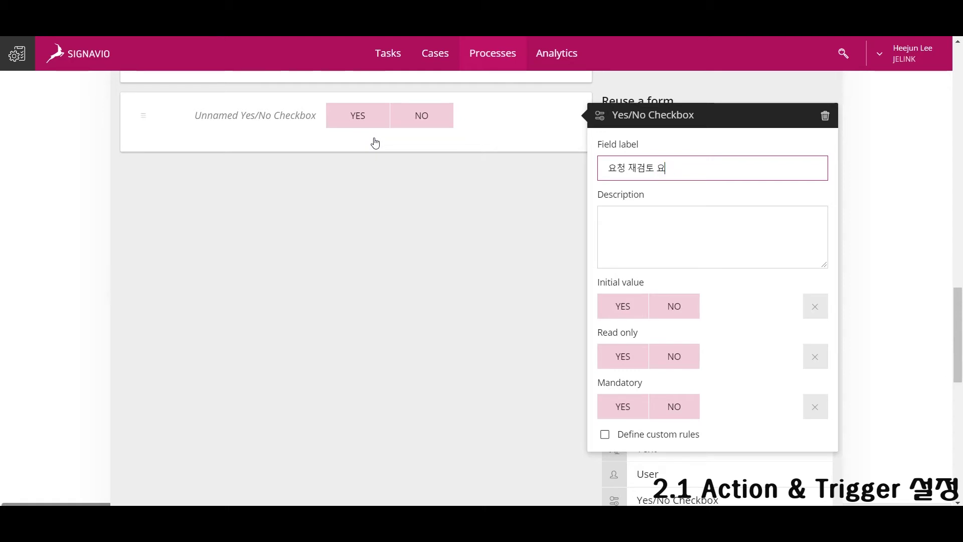
{"action": "key", "text": "ctrl+a"}
{"action": "type", "text": "재"}
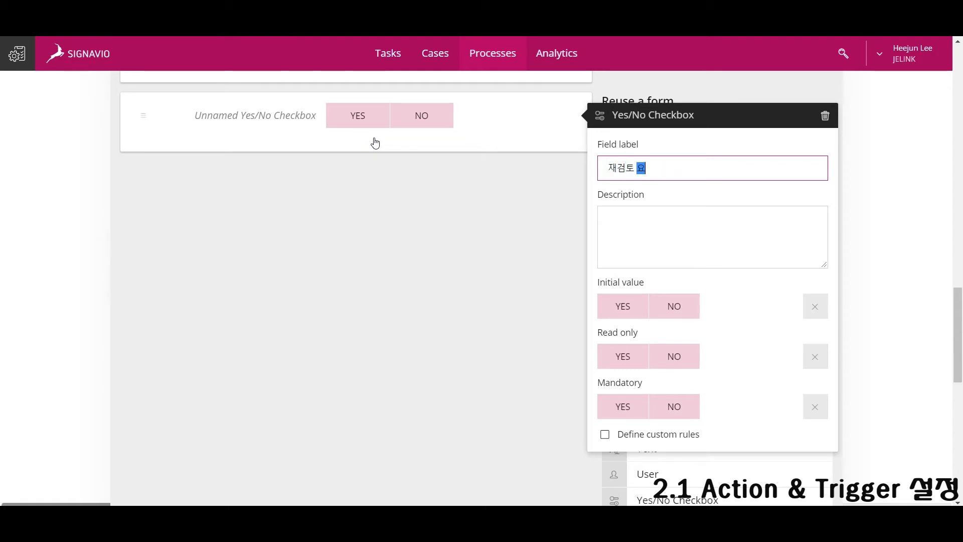
{"action": "key", "text": "BackSpace"}
{"action": "key", "text": "BackSpace"}
{"action": "key", "text": "BackSpace"}
{"action": "type", "text": "재거"}
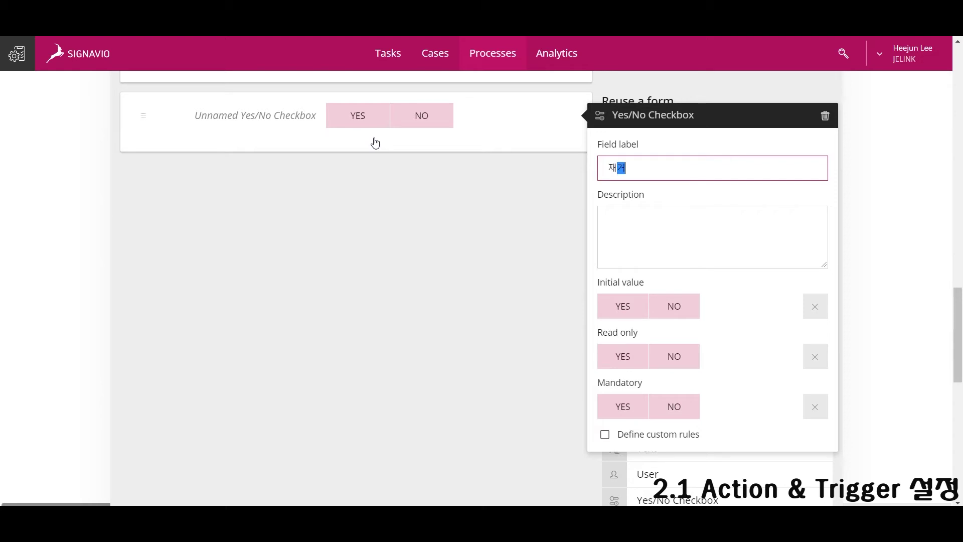
{"action": "key", "text": "BackSpace"}
{"action": "key", "text": "BackSpace"}
{"action": "key", "text": "BackSpace"}
{"action": "key", "text": "BackSpace"}
{"action": "type", "text": "요청"}
{"action": "left_click", "coordinate": [674, 357]}
{"action": "left_click", "coordinate": [622, 406]}
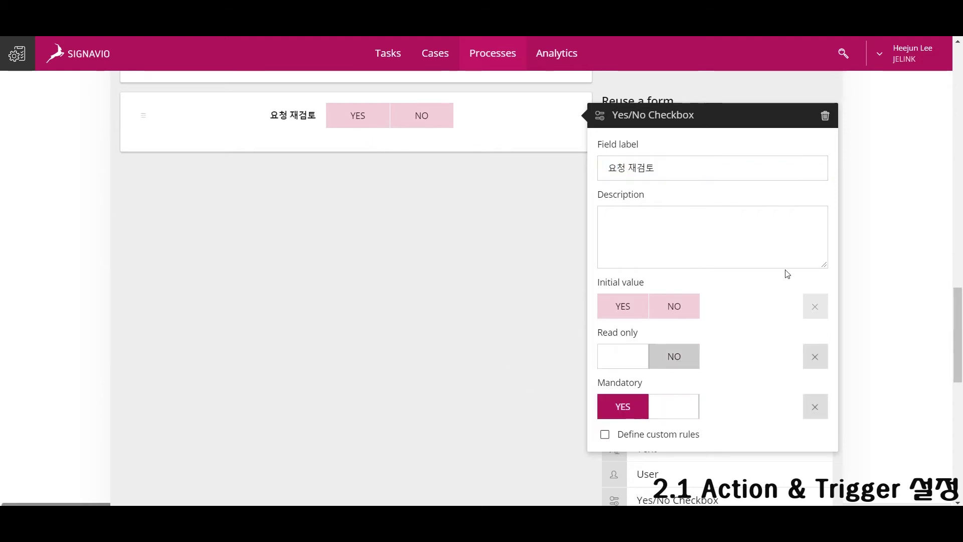
{"action": "key", "text": "alt+Left"}
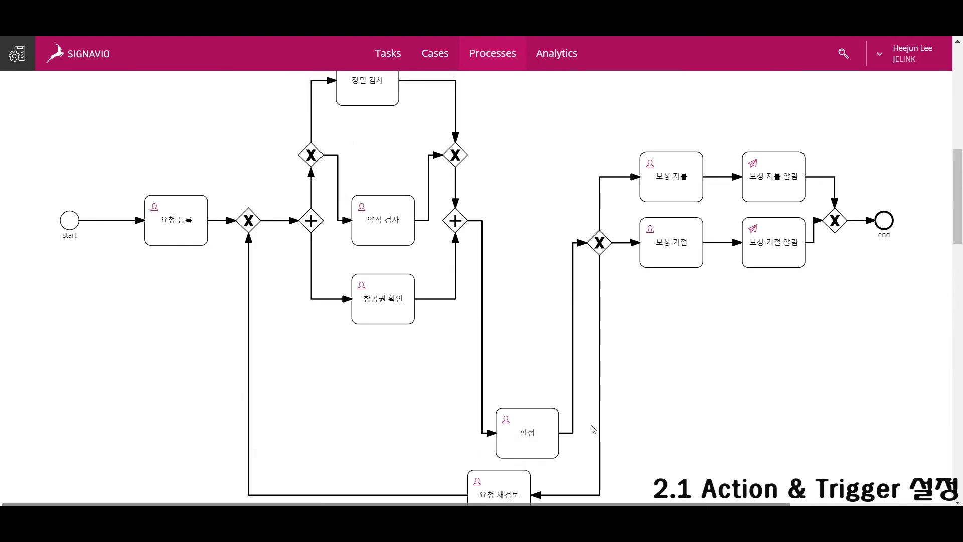
Look over the existing forms of the 판정, 항공권 확인 and 약식 검사 tasks.
{"action": "left_click", "coordinate": [527, 387]}
{"action": "scroll", "coordinate": [312, 224], "scroll_direction": "up", "scroll_amount": 4}
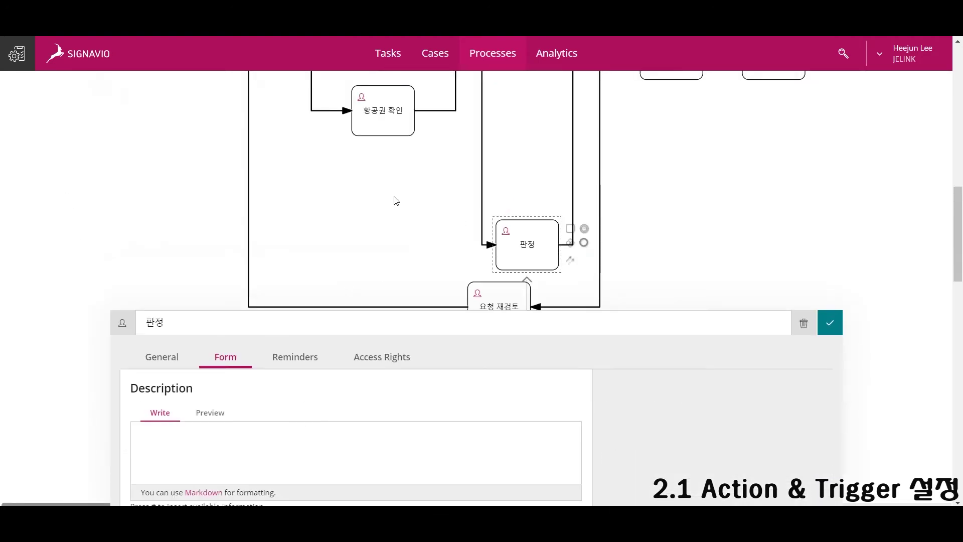
{"action": "left_click", "coordinate": [391, 110]}
{"action": "scroll", "coordinate": [395, 317], "scroll_direction": "up", "scroll_amount": 2}
{"action": "scroll", "coordinate": [406, 299], "scroll_direction": "down", "scroll_amount": 2}
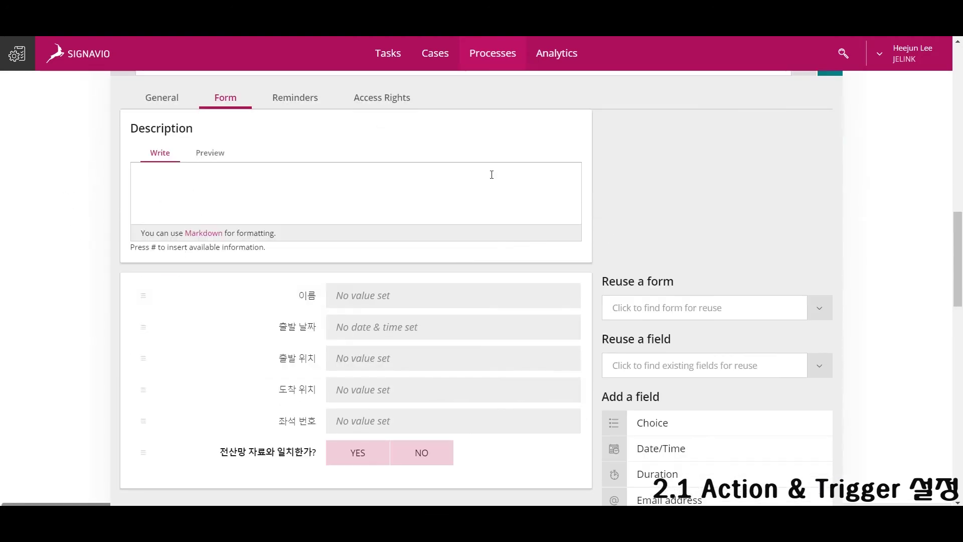
{"action": "scroll", "coordinate": [490, 174], "scroll_direction": "up", "scroll_amount": 3}
{"action": "left_click", "coordinate": [525, 224]}
{"action": "left_click", "coordinate": [523, 301]}
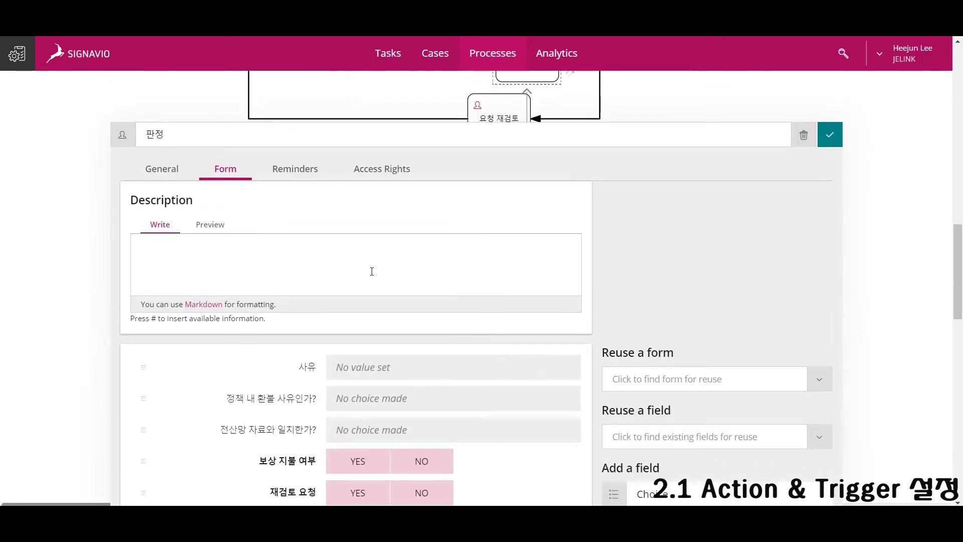
{"action": "scroll", "coordinate": [387, 290], "scroll_direction": "up", "scroll_amount": 5}
{"action": "left_click", "coordinate": [397, 223]}
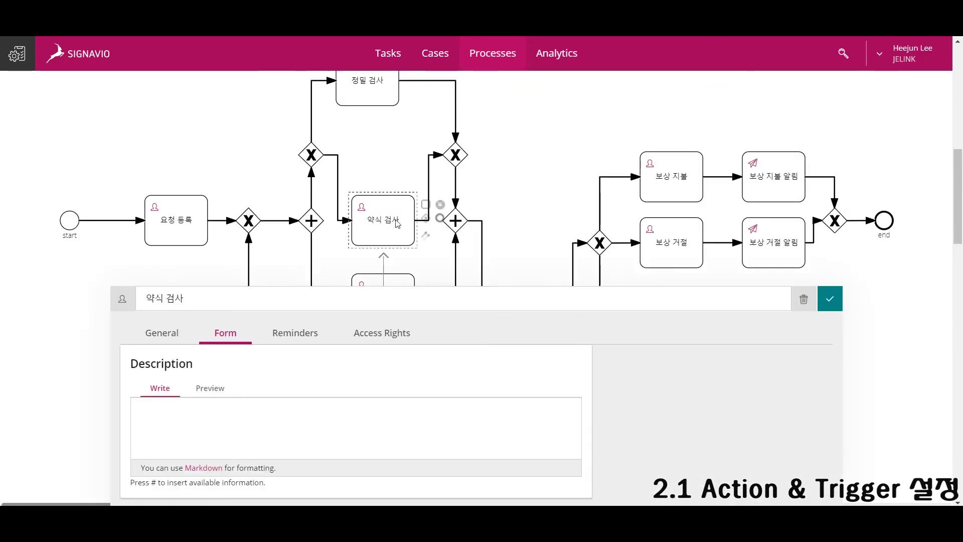
{"action": "scroll", "coordinate": [349, 280], "scroll_direction": "up", "scroll_amount": 5}
Reuse the existing 사유 text field in the 정밀 검사 form.
{"action": "left_click", "coordinate": [369, 150]}
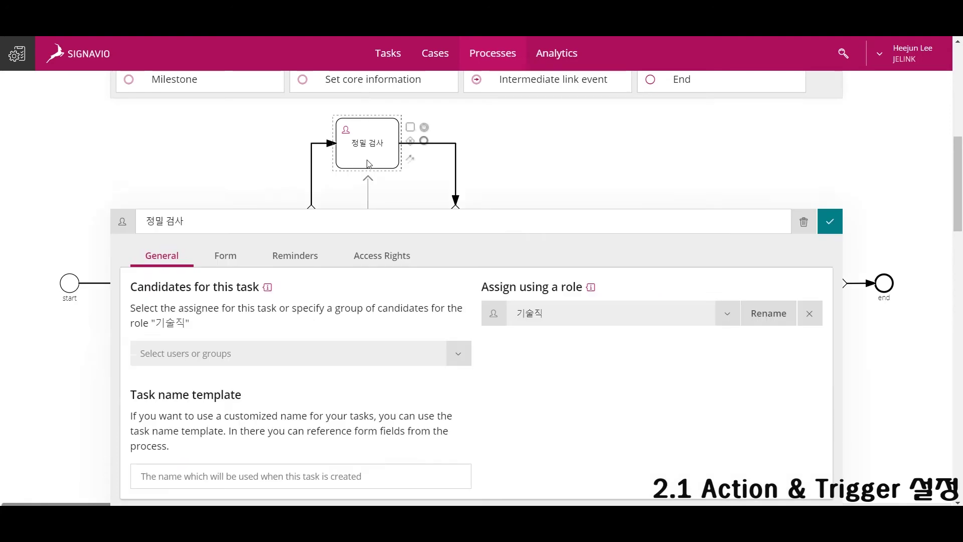
{"action": "left_click", "coordinate": [226, 132]}
{"action": "left_click", "coordinate": [707, 398]}
{"action": "type", "text": "사유"}
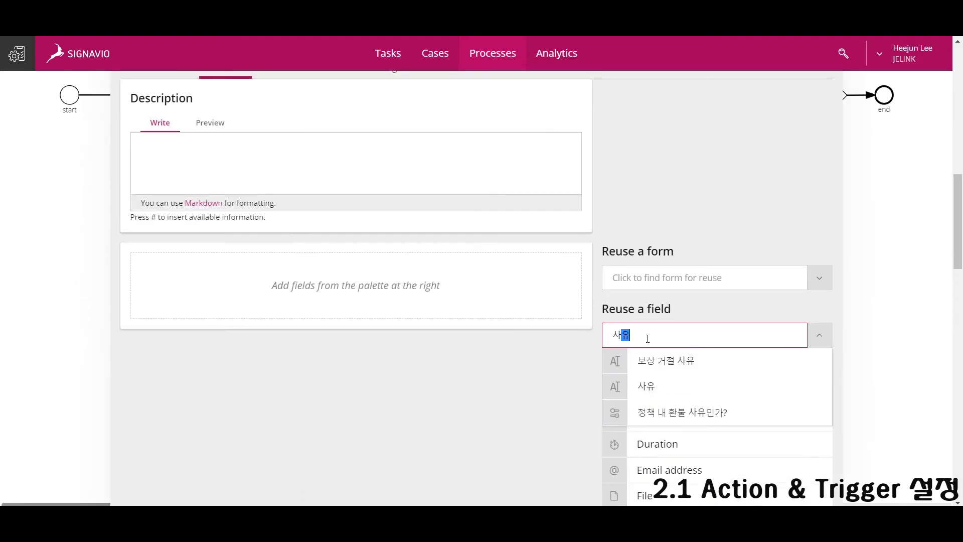
{"action": "left_click", "coordinate": [664, 380]}
{"action": "scroll", "coordinate": [574, 415], "scroll_direction": "down", "scroll_amount": 2}
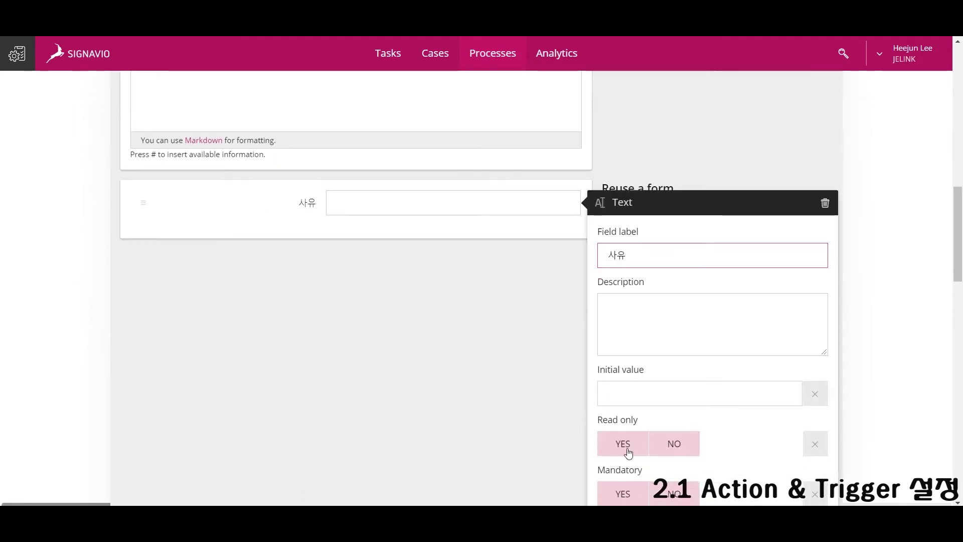
{"action": "left_click", "coordinate": [589, 389]}
Add an editable, mandatory yes/no question '환불 정책 내 예외 사항에 해당되는가?' to 정밀 검사.
{"action": "scroll", "coordinate": [652, 427], "scroll_direction": "down", "scroll_amount": 3}
{"action": "left_click_drag", "start_coordinate": [695, 454], "coordinate": [430, 161]}
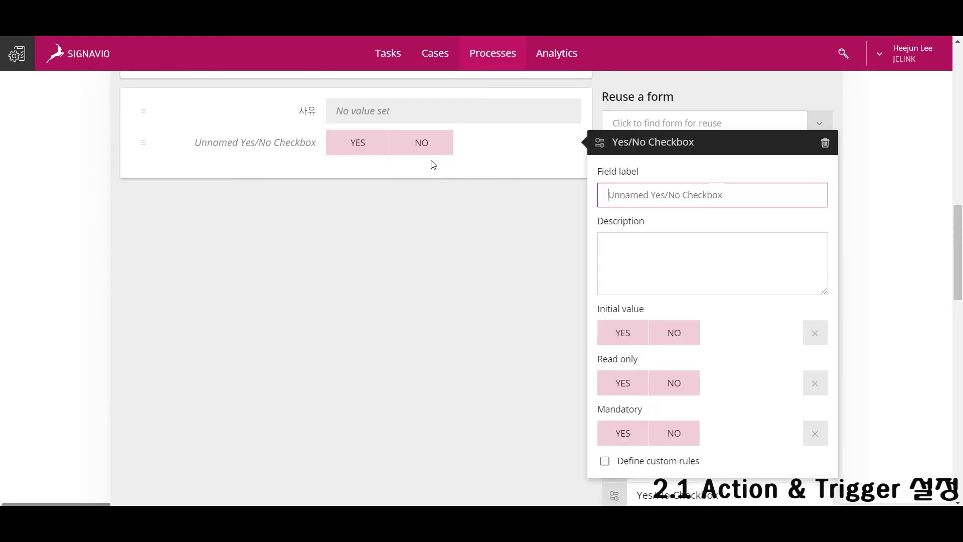
{"action": "scroll", "coordinate": [518, 260], "scroll_direction": "up", "scroll_amount": 2}
{"action": "type", "text": "화불 정책"}
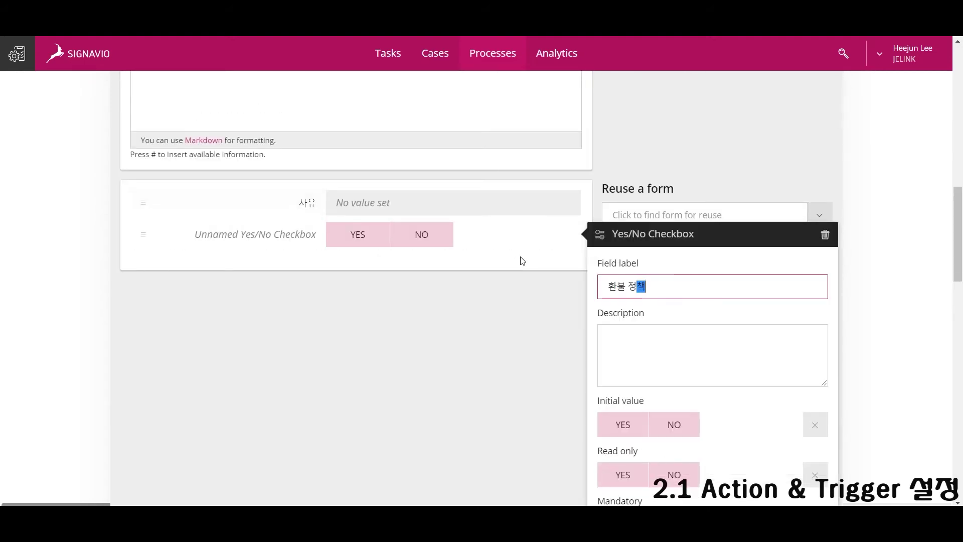
{"action": "type", "text": " 내 예외 사항"}
{"action": "type", "text": "에 ㅈ"}
{"action": "type", "text": "당되는가?"}
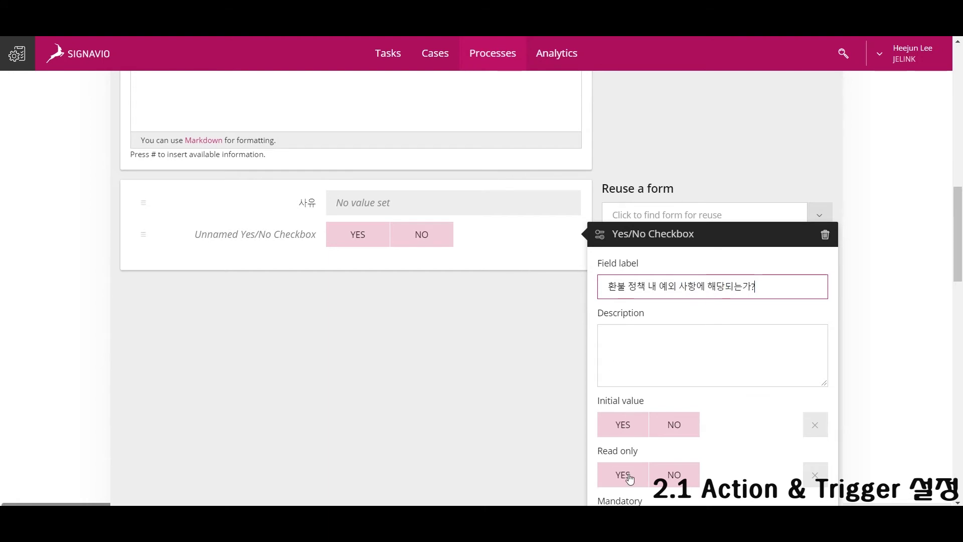
{"action": "left_click", "coordinate": [630, 478]}
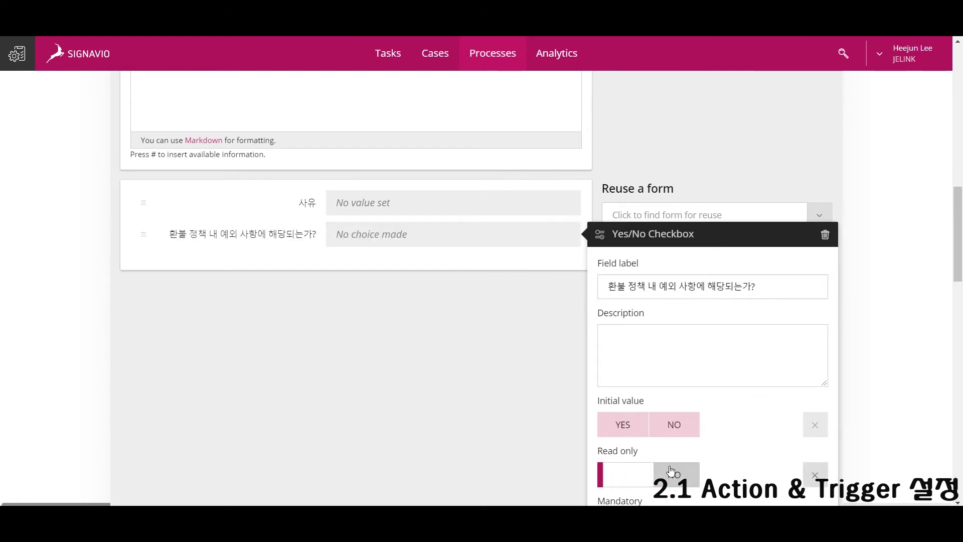
{"action": "left_click", "coordinate": [674, 470]}
{"action": "scroll", "coordinate": [679, 470], "scroll_direction": "down", "scroll_amount": 3}
{"action": "left_click", "coordinate": [623, 412]}
{"action": "left_click", "coordinate": [468, 359]}
{"action": "scroll", "coordinate": [469, 359], "scroll_direction": "up", "scroll_amount": 3}
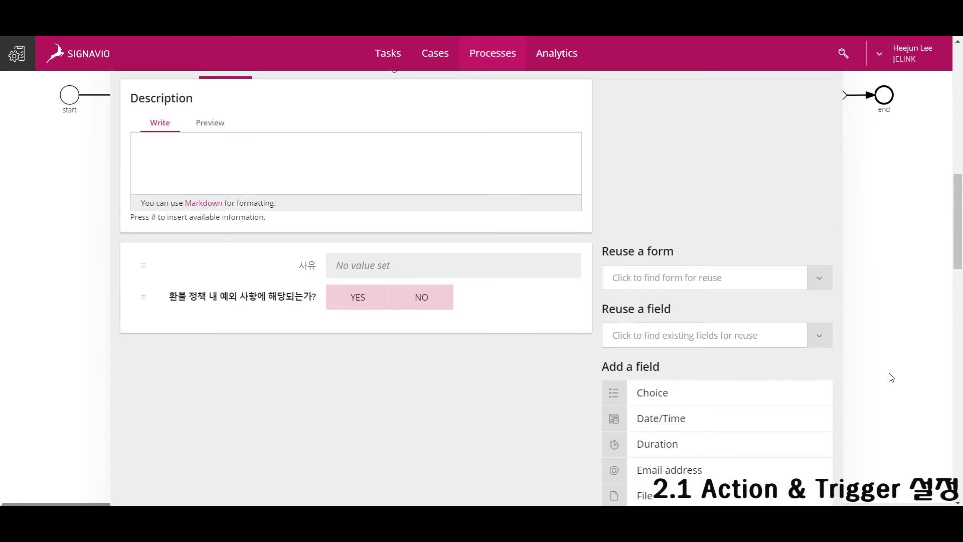
{"action": "left_click", "coordinate": [888, 376]}
Reuse the exception question read-only in the 판정 form, moved to fourth place.
{"action": "left_click", "coordinate": [524, 432]}
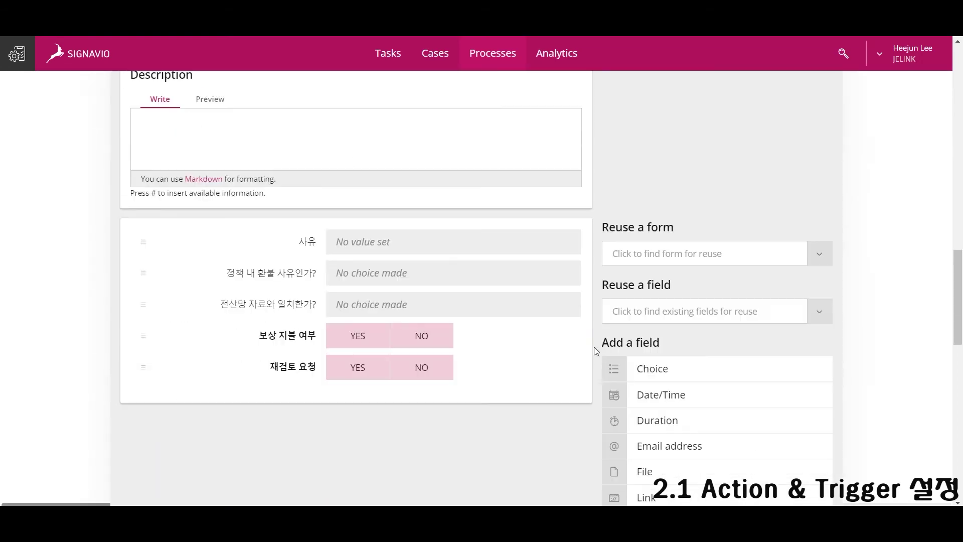
{"action": "left_click", "coordinate": [688, 313]}
{"action": "type", "text": "환불 정책 내 예외 사항에 해당되는가?"}
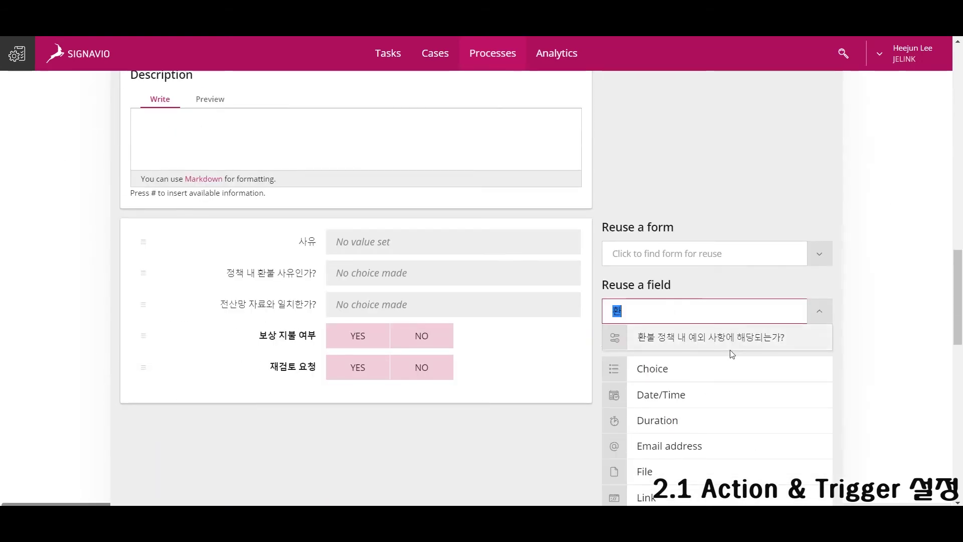
{"action": "left_click", "coordinate": [732, 343]}
{"action": "scroll", "coordinate": [652, 411], "scroll_direction": "down", "scroll_amount": 4}
{"action": "left_click", "coordinate": [630, 387]}
{"action": "scroll", "coordinate": [275, 387], "scroll_direction": "up", "scroll_amount": 4}
{"action": "left_click_drag", "start_coordinate": [246, 335], "coordinate": [229, 271]}
{"action": "scroll", "coordinate": [650, 240], "scroll_direction": "down", "scroll_amount": 1}
{"action": "left_click", "coordinate": [922, 258]}
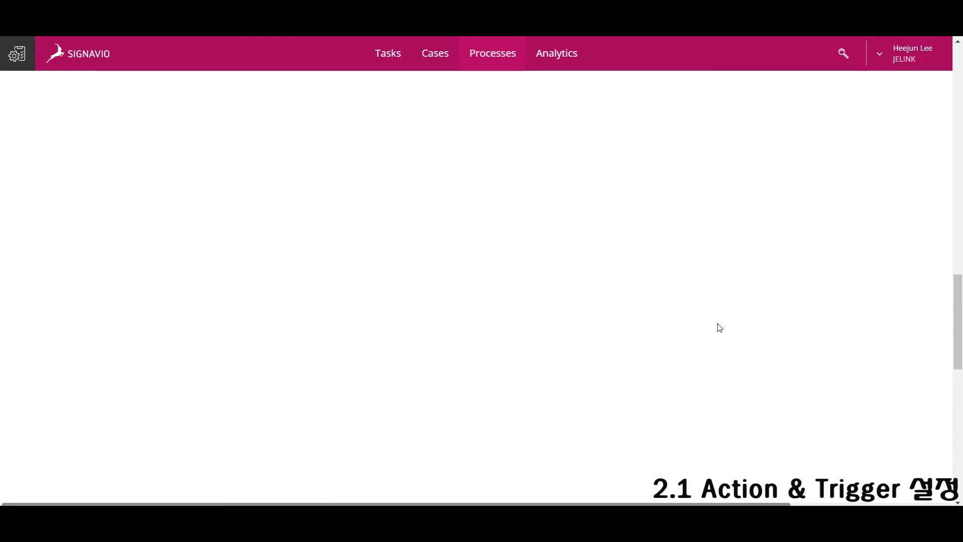
Recheck the 항공권 확인 task's form.
{"action": "scroll", "coordinate": [502, 342], "scroll_direction": "down", "scroll_amount": 3}
{"action": "left_click", "coordinate": [370, 315]}
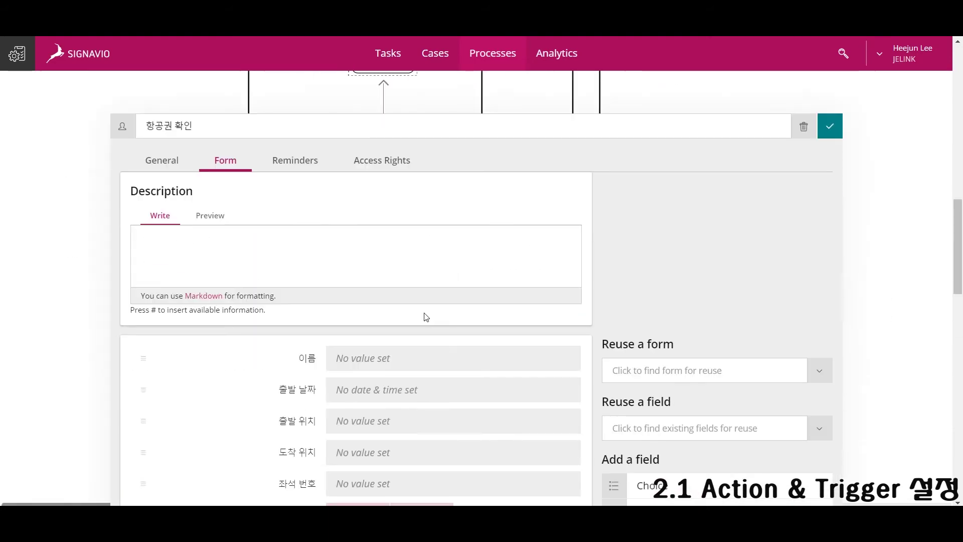
{"action": "scroll", "coordinate": [428, 316], "scroll_direction": "down", "scroll_amount": 4}
{"action": "scroll", "coordinate": [501, 243], "scroll_direction": "up", "scroll_amount": 8}
{"action": "left_click", "coordinate": [500, 243]}
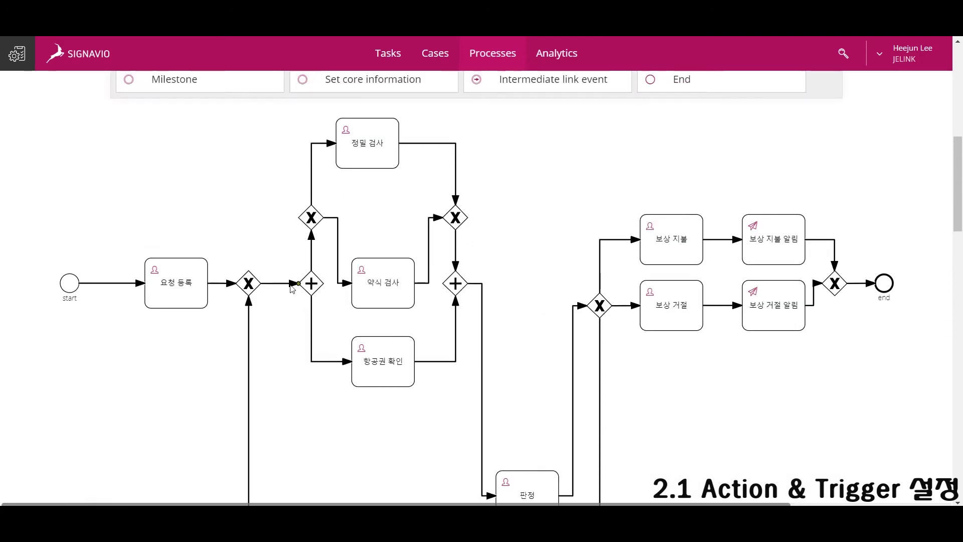
Base the gateway's 정밀 검사 condition on the 재검토 요청 field.
{"action": "left_click", "coordinate": [316, 221]}
{"action": "scroll", "coordinate": [401, 336], "scroll_direction": "down", "scroll_amount": 3}
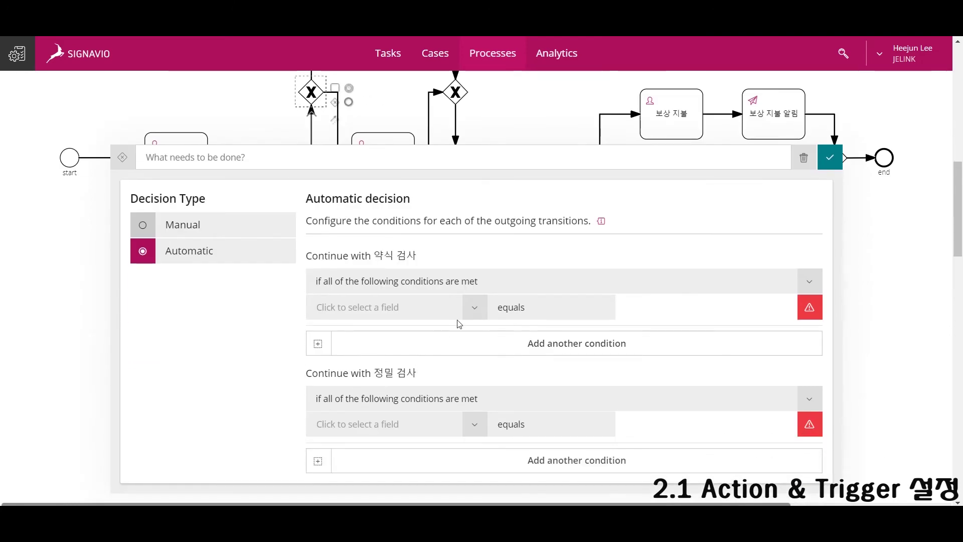
{"action": "left_click", "coordinate": [473, 429]}
{"action": "scroll", "coordinate": [463, 441], "scroll_direction": "down", "scroll_amount": 3}
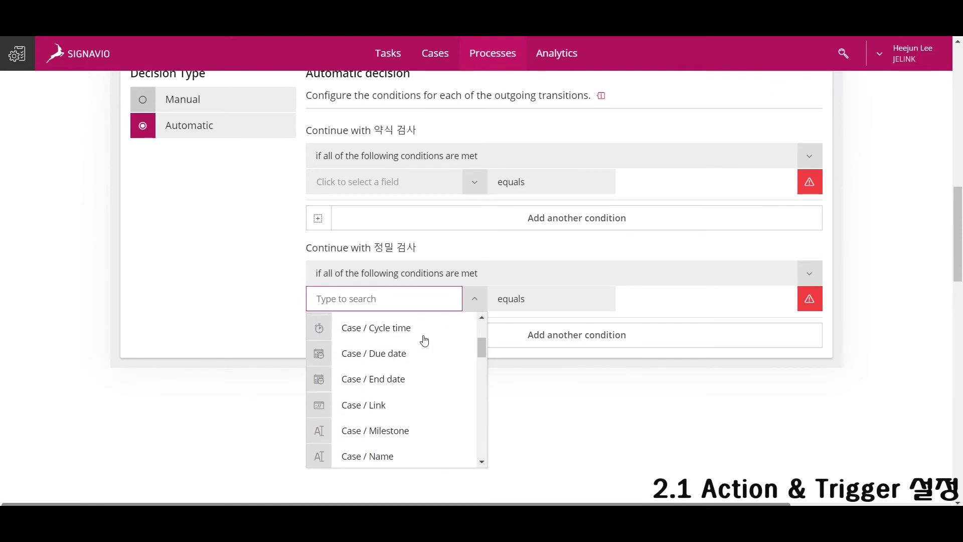
{"action": "type", "text": "재검"}
{"action": "left_click", "coordinate": [376, 356]}
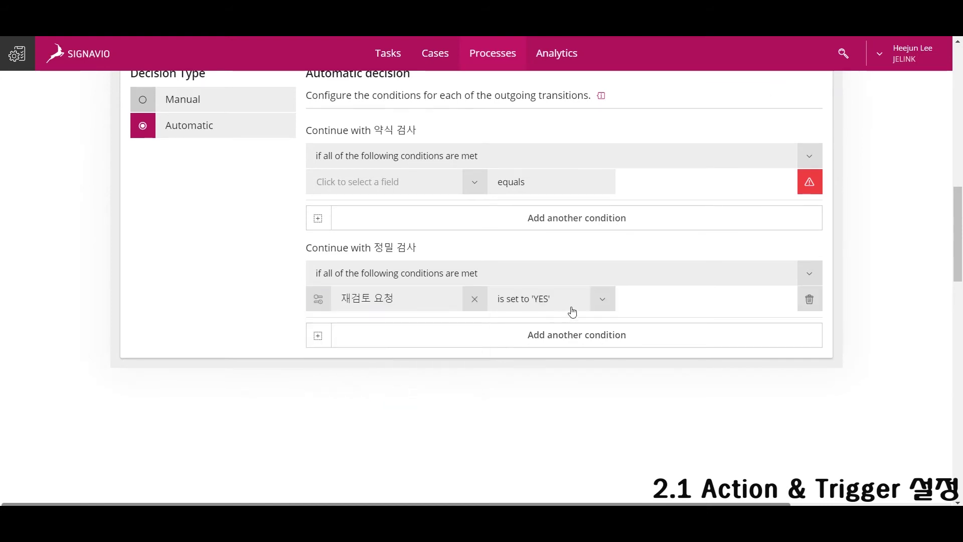
Make 약식 검사 the default path when no other transition can be taken.
{"action": "left_click", "coordinate": [452, 182]}
{"action": "scroll", "coordinate": [436, 281], "scroll_direction": "down", "scroll_amount": 3}
{"action": "left_click", "coordinate": [442, 156]}
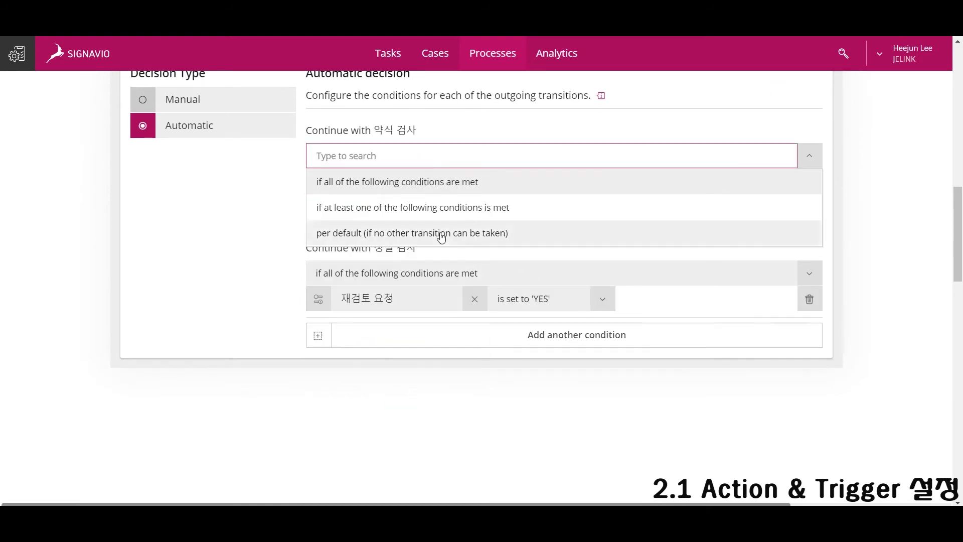
{"action": "left_click", "coordinate": [444, 231]}
{"action": "scroll", "coordinate": [438, 353], "scroll_direction": "up", "scroll_amount": 5}
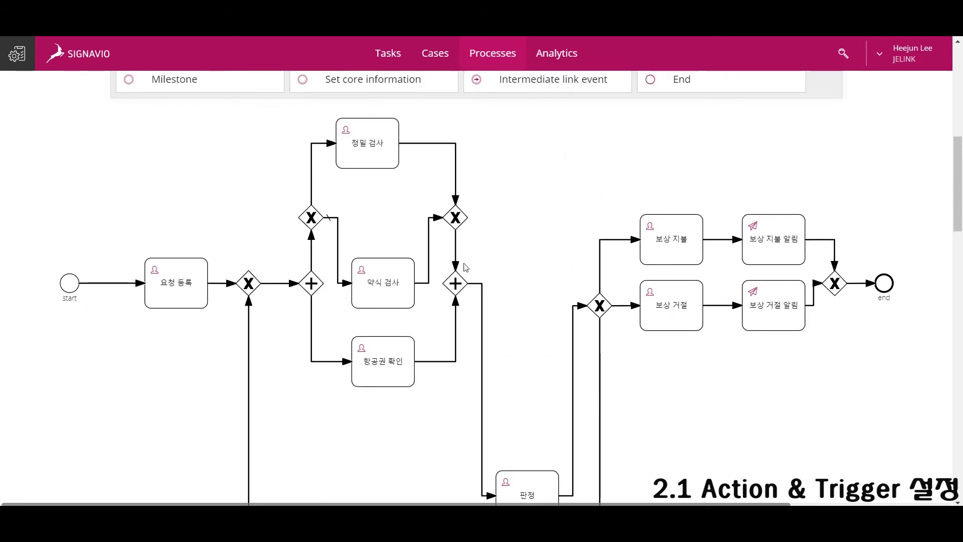
{"action": "scroll", "coordinate": [465, 268], "scroll_direction": "down", "scroll_amount": 1}
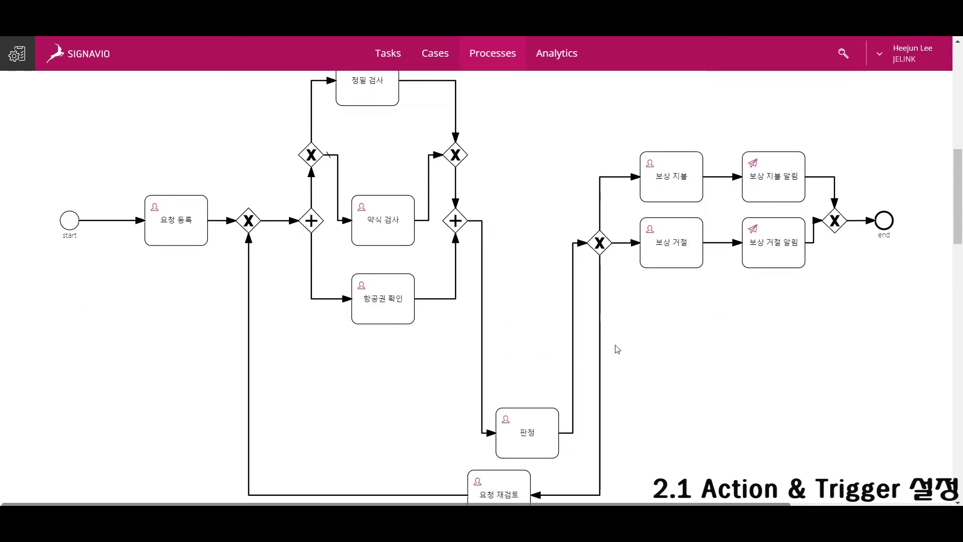
Assign a candidate user to the 요청 등록 task.
{"action": "left_click", "coordinate": [179, 218]}
{"action": "left_click", "coordinate": [161, 208]}
{"action": "left_click", "coordinate": [415, 304]}
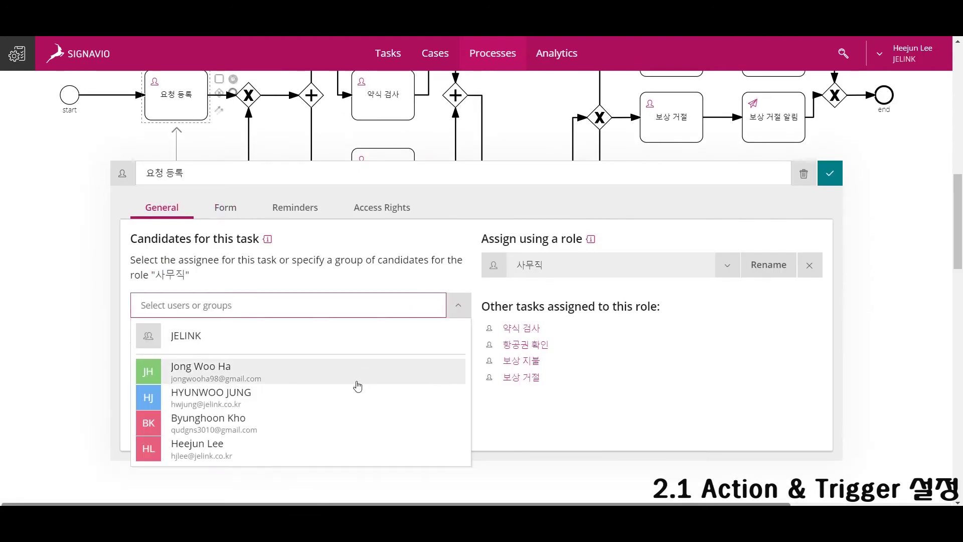
{"action": "left_click", "coordinate": [321, 448]}
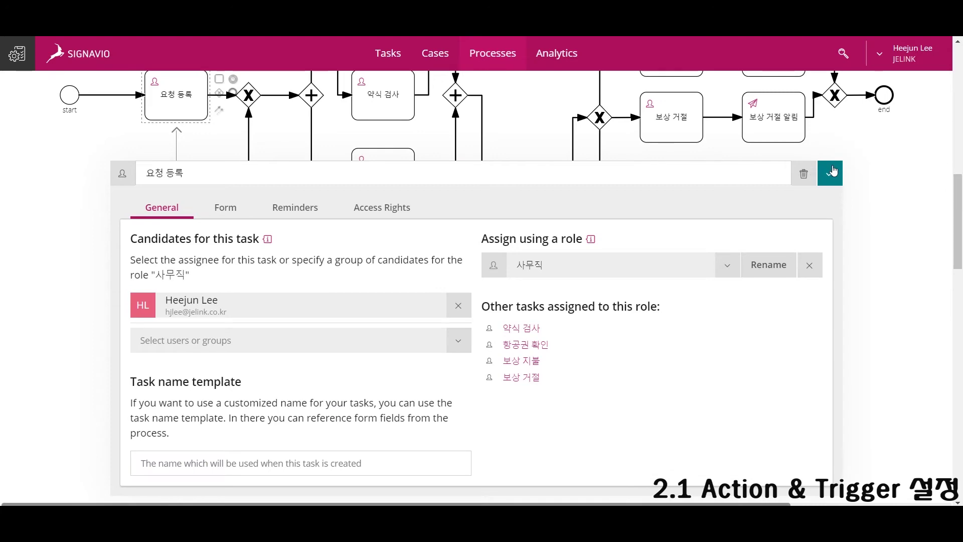
{"action": "left_click", "coordinate": [831, 171]}
{"action": "scroll", "coordinate": [795, 197], "scroll_direction": "up", "scroll_amount": 4}
Assign a candidate user to the 정밀 검사 task.
{"action": "left_click", "coordinate": [379, 163]}
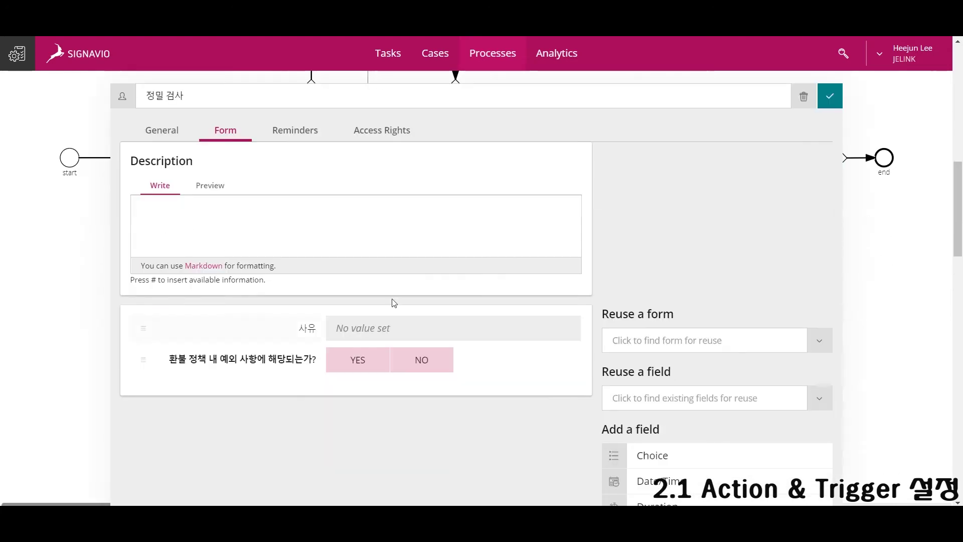
{"action": "scroll", "coordinate": [394, 303], "scroll_direction": "down", "scroll_amount": 2}
{"action": "scroll", "coordinate": [426, 357], "scroll_direction": "up", "scroll_amount": 3}
{"action": "left_click", "coordinate": [161, 191]}
{"action": "scroll", "coordinate": [340, 246], "scroll_direction": "down", "scroll_amount": 2}
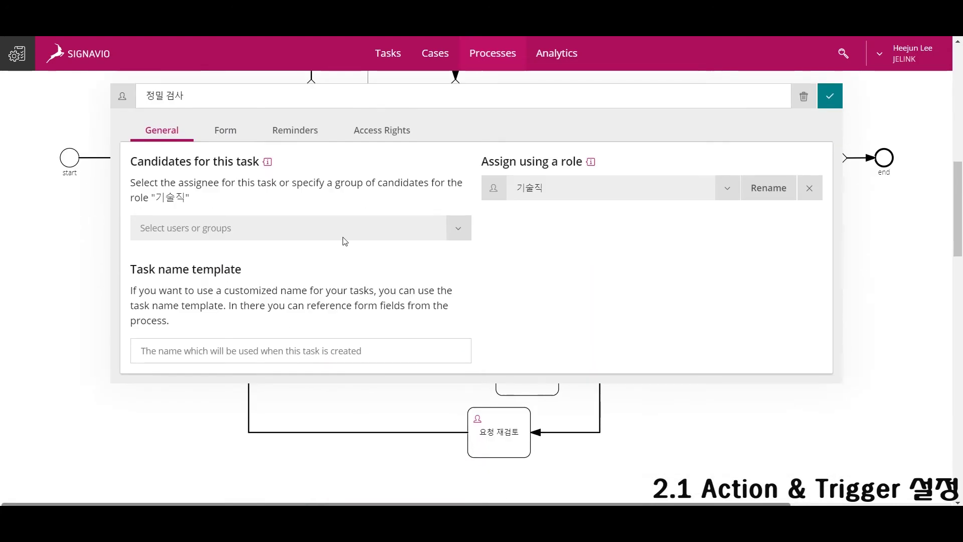
{"action": "left_click", "coordinate": [339, 238]}
{"action": "left_click", "coordinate": [338, 335]}
{"action": "left_click", "coordinate": [830, 96]}
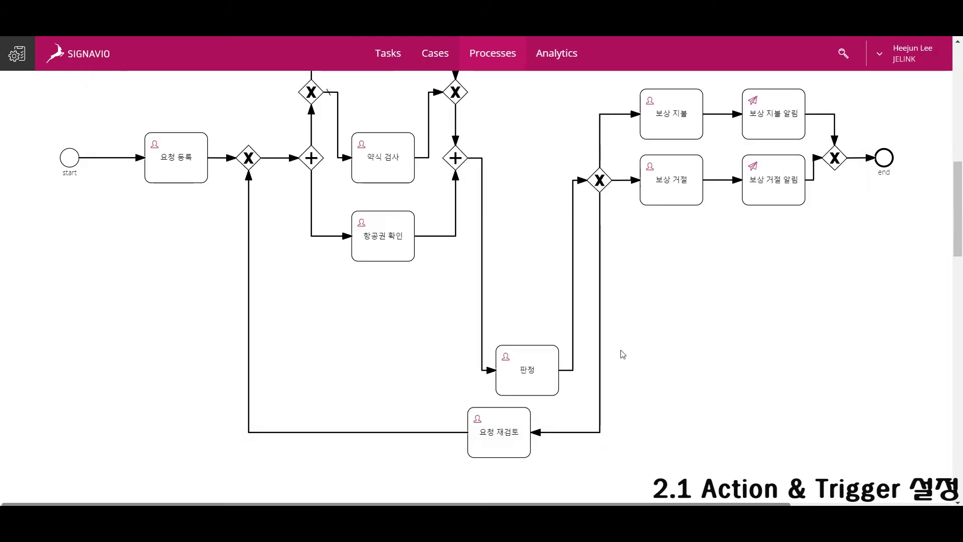
Assign a candidate user to the 요청 재검토 task.
{"action": "left_click", "coordinate": [498, 436]}
{"action": "scroll", "coordinate": [281, 256], "scroll_direction": "down", "scroll_amount": 5}
{"action": "left_click", "coordinate": [163, 170]}
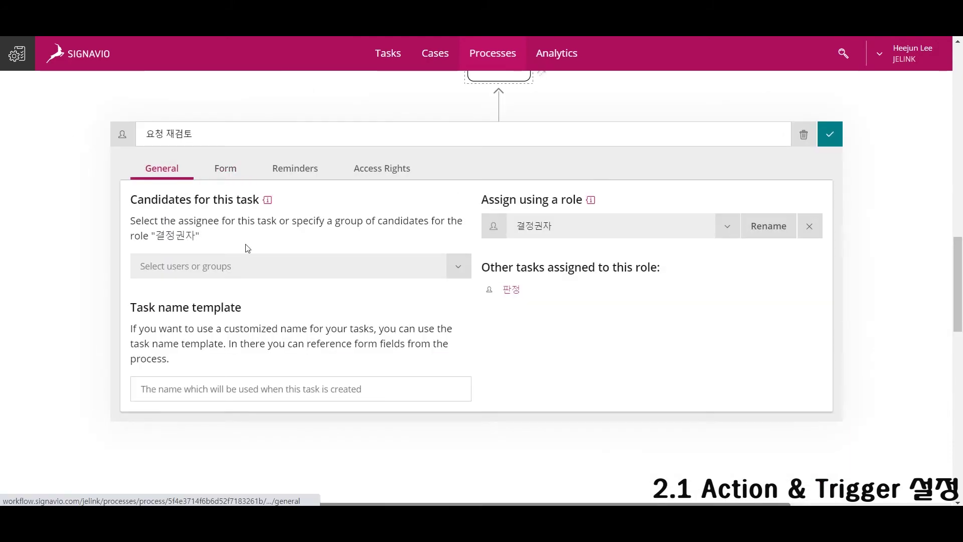
{"action": "left_click", "coordinate": [281, 266]}
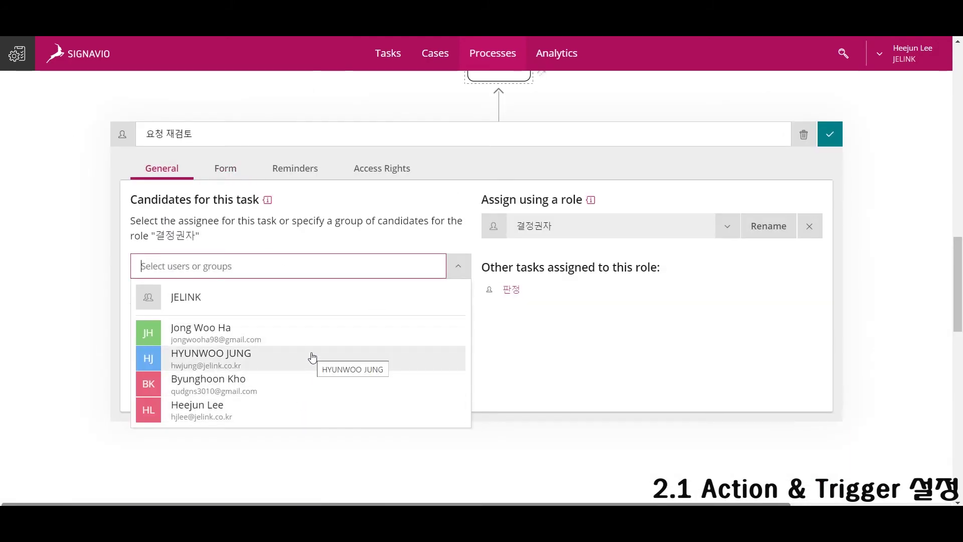
{"action": "left_click", "coordinate": [311, 362]}
{"action": "left_click", "coordinate": [830, 134]}
{"action": "scroll", "coordinate": [507, 338], "scroll_direction": "up", "scroll_amount": 10}
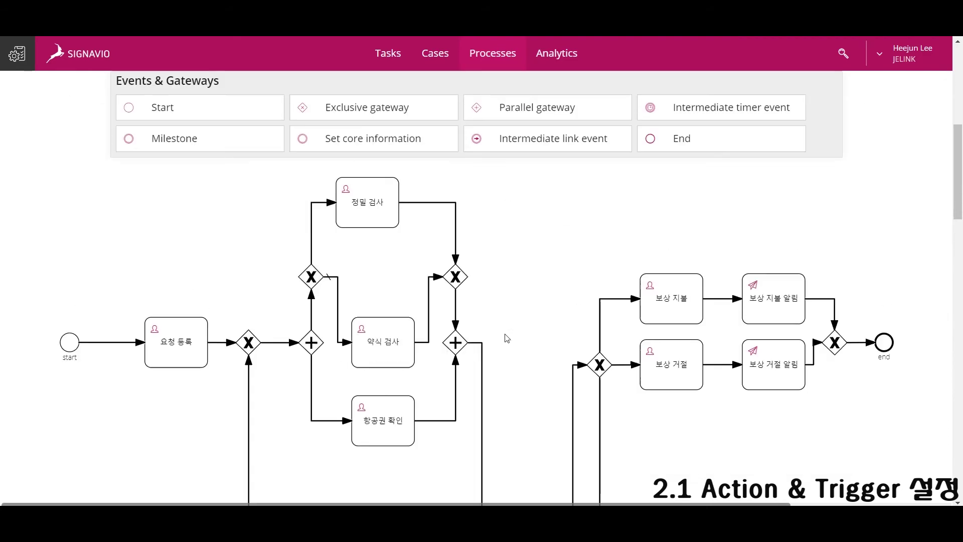
Review the 보상 지불 task settings and the gateway's decision conditions.
{"action": "left_click", "coordinate": [689, 321]}
{"action": "scroll", "coordinate": [665, 251], "scroll_direction": "down", "scroll_amount": 4}
{"action": "scroll", "coordinate": [572, 209], "scroll_direction": "up", "scroll_amount": 3}
{"action": "left_click", "coordinate": [355, 202]}
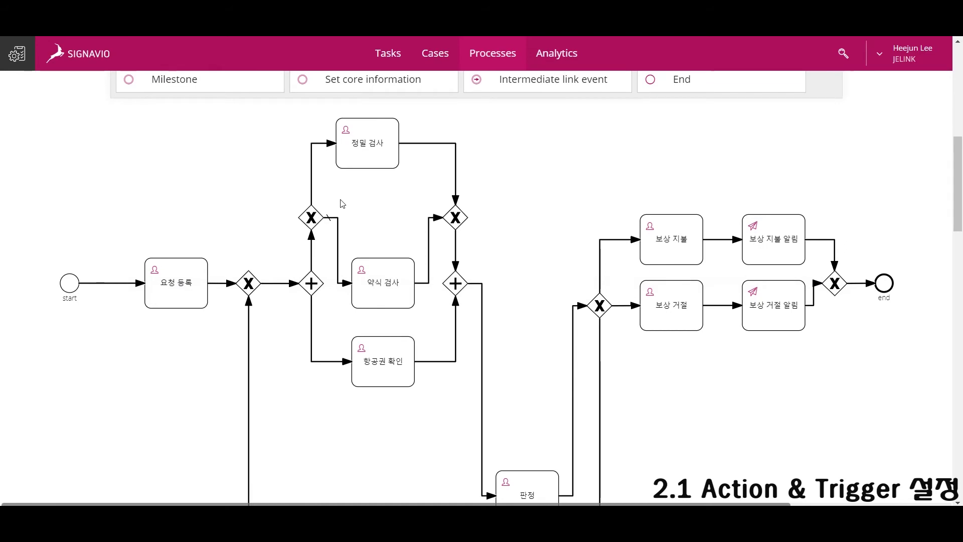
{"action": "scroll", "coordinate": [502, 331], "scroll_direction": "down", "scroll_amount": 3}
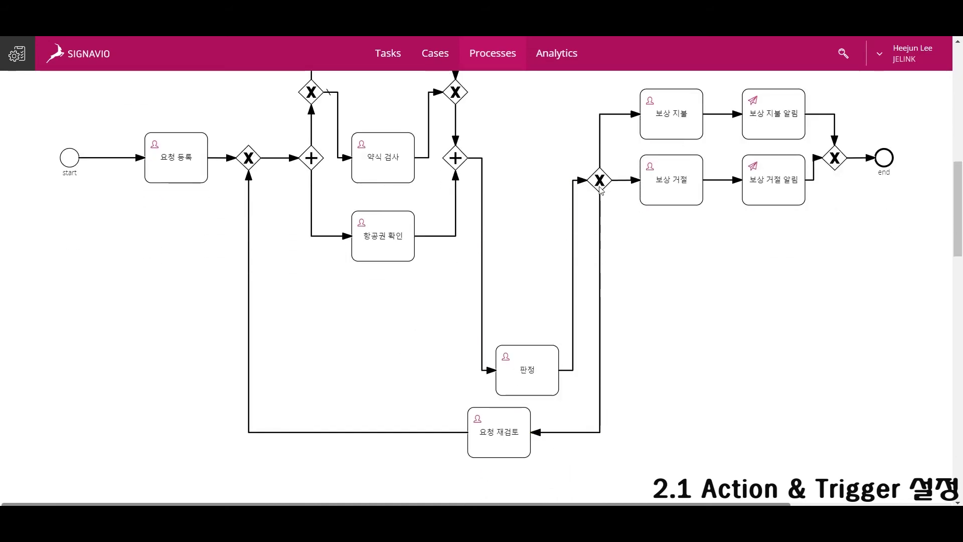
{"action": "left_click", "coordinate": [604, 184]}
{"action": "scroll", "coordinate": [710, 296], "scroll_direction": "down", "scroll_amount": 4}
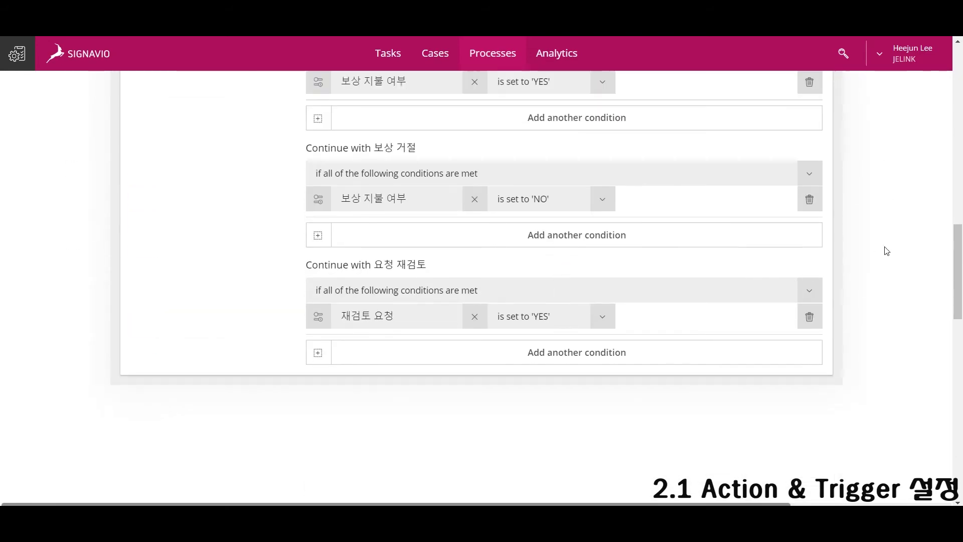
{"action": "left_click", "coordinate": [887, 251]}
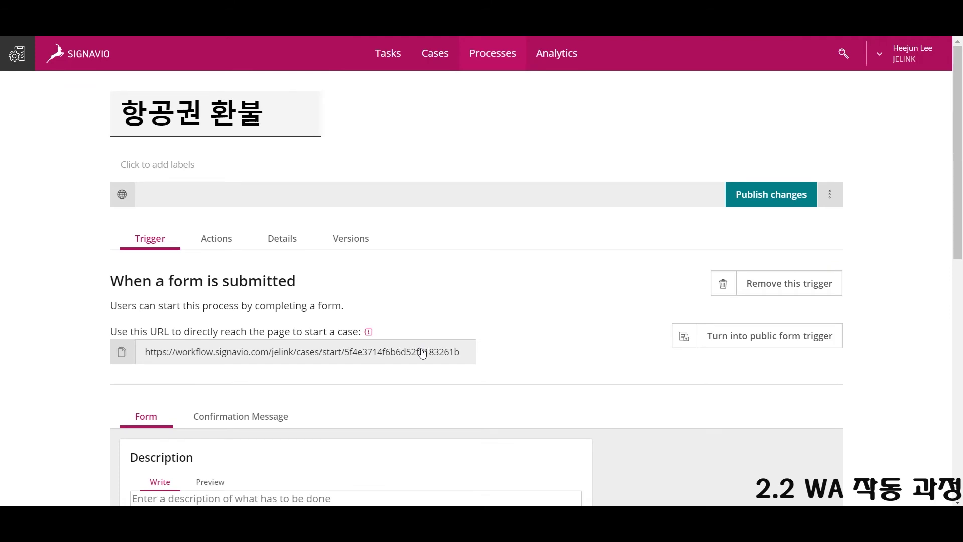
Copy the start-case URL and load it in a new browser tab.
{"action": "left_click", "coordinate": [423, 353]}
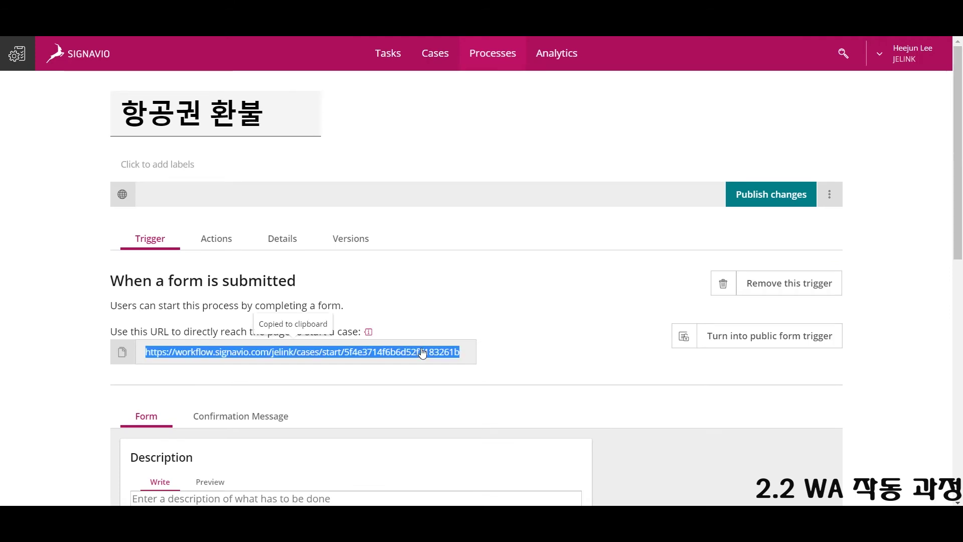
{"action": "key", "text": "ctrl+t"}
{"action": "key", "text": "ctrl+v"}
{"action": "key", "text": "Return"}
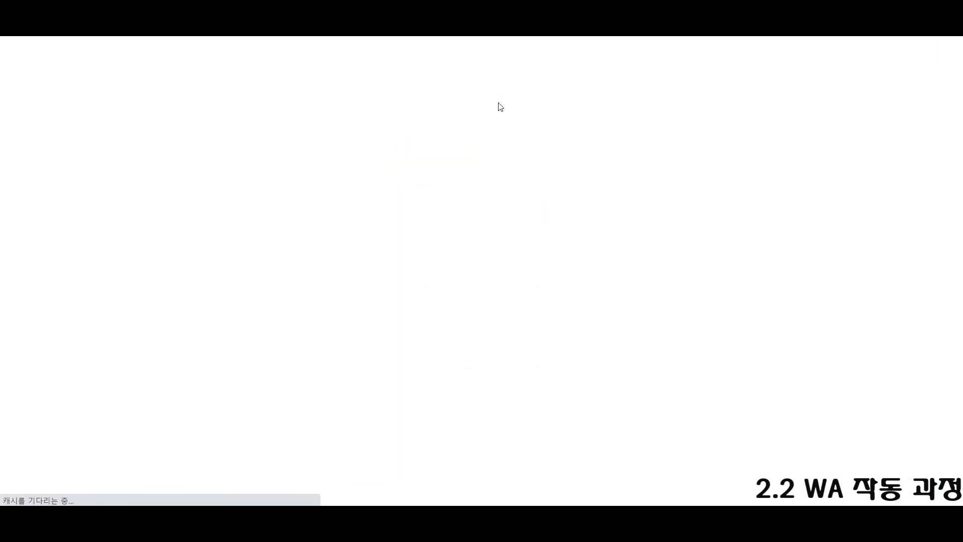
{"action": "left_click", "coordinate": [801, 49]}
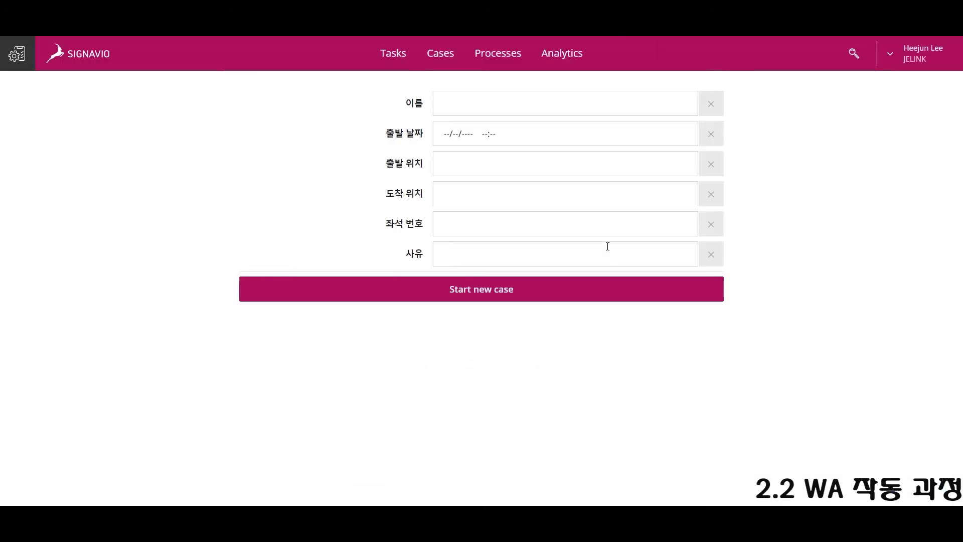
Enter the requester's name and a departure of 17/09/2020 13:40.
{"action": "left_click", "coordinate": [570, 129]}
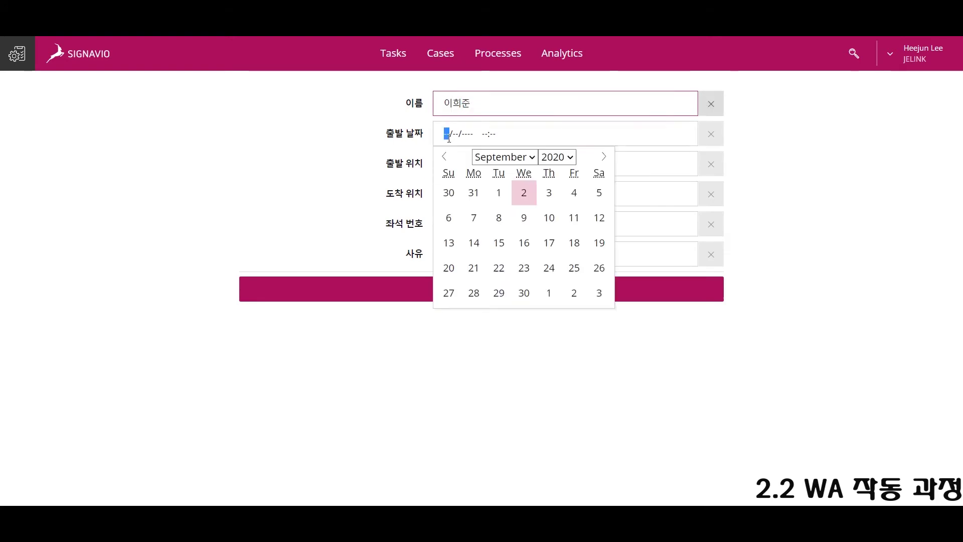
{"action": "left_click", "coordinate": [549, 243]}
{"action": "left_click", "coordinate": [505, 134]}
{"action": "type", "text": "17/09/2020 13:40"}
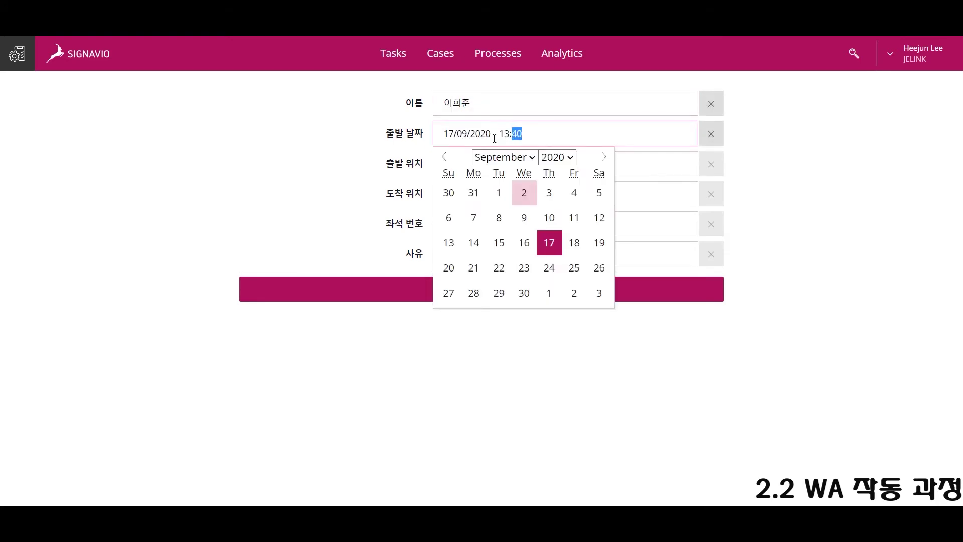
{"action": "key", "text": "Return"}
Fill in 서울 to 독일, seat 14A and a COVID refund reason, then start the case.
{"action": "left_click", "coordinate": [506, 168]}
{"action": "type", "text": "서울"}
{"action": "key", "text": "Tab"}
{"action": "type", "text": "독일"}
{"action": "key", "text": "Tab"}
{"action": "type", "text": "14"}
{"action": "key", "text": "Tab"}
{"action": "type", "text": "최근 코로나 살"}
{"action": "type", "text": "태로 환불 요청"}
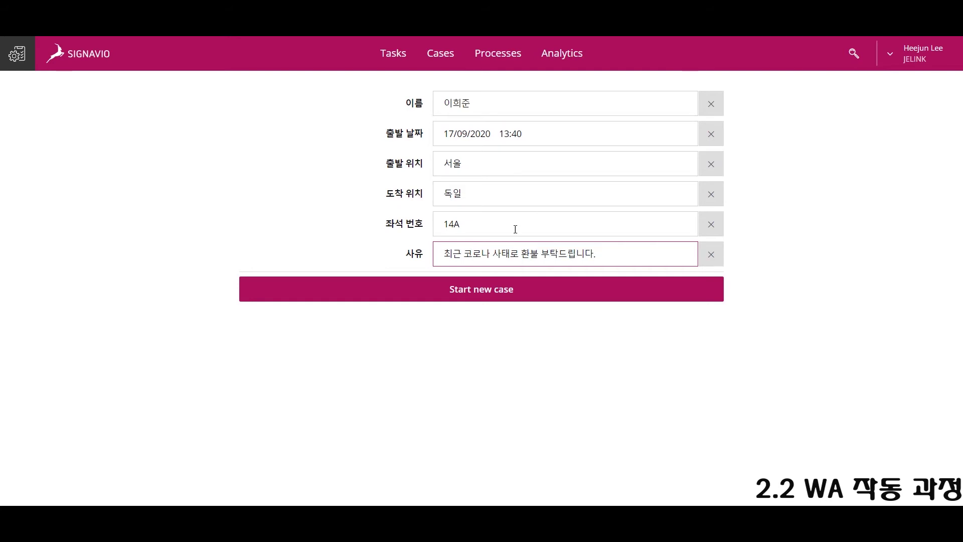
{"action": "left_click", "coordinate": [480, 296]}
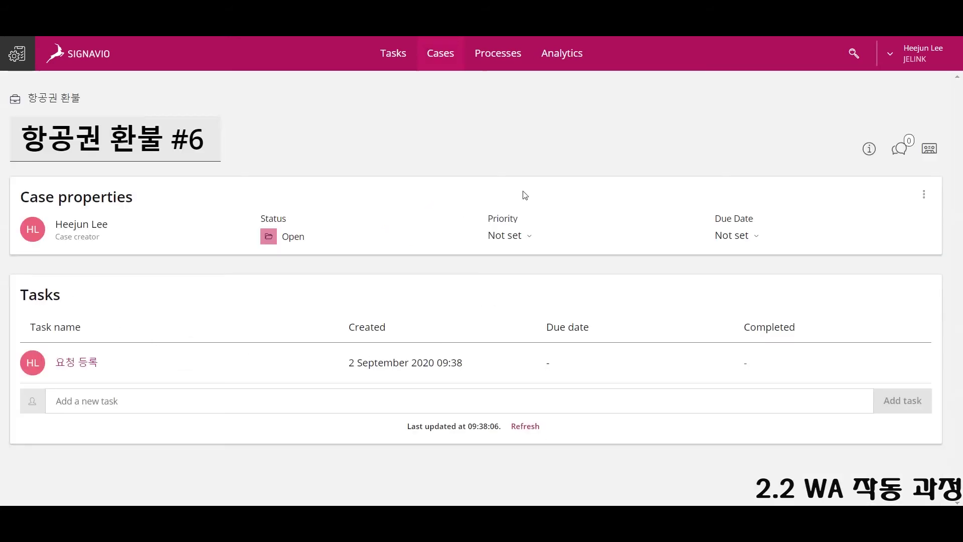
Answer YES for request entry, ticket match and in-policy reason, finishing each of the three tasks.
{"action": "left_click", "coordinate": [77, 363]}
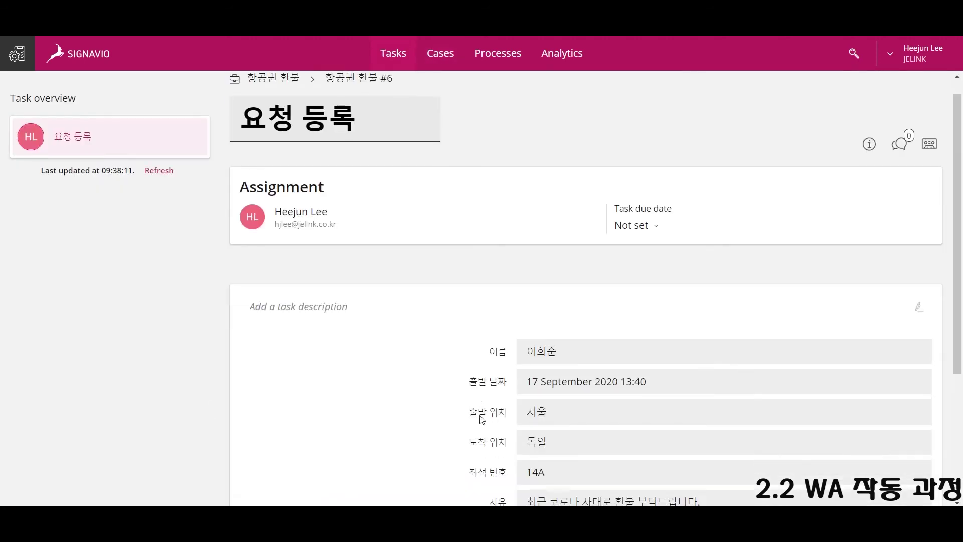
{"action": "scroll", "coordinate": [581, 263], "scroll_direction": "down", "scroll_amount": 3}
{"action": "left_click", "coordinate": [565, 427]}
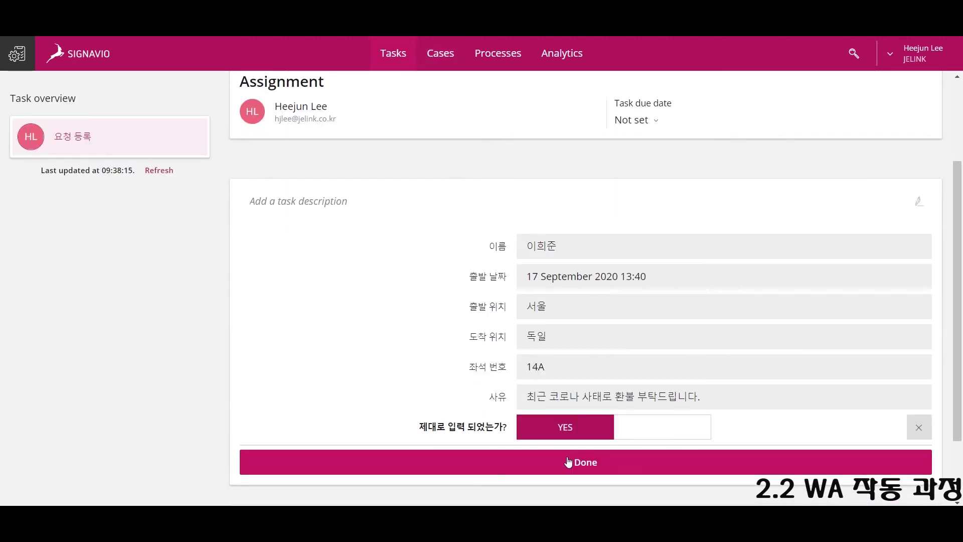
{"action": "left_click", "coordinate": [566, 462]}
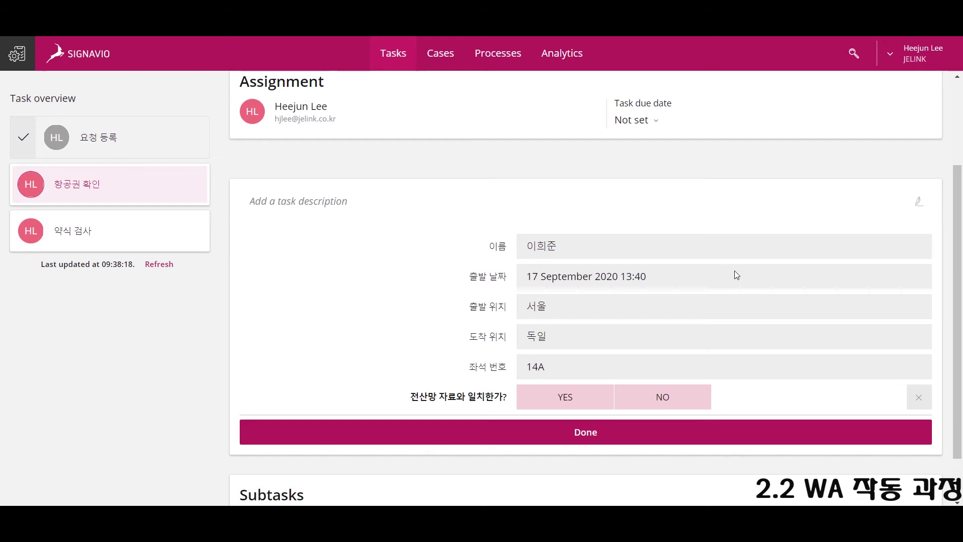
{"action": "left_click", "coordinate": [566, 396]}
{"action": "left_click", "coordinate": [577, 431]}
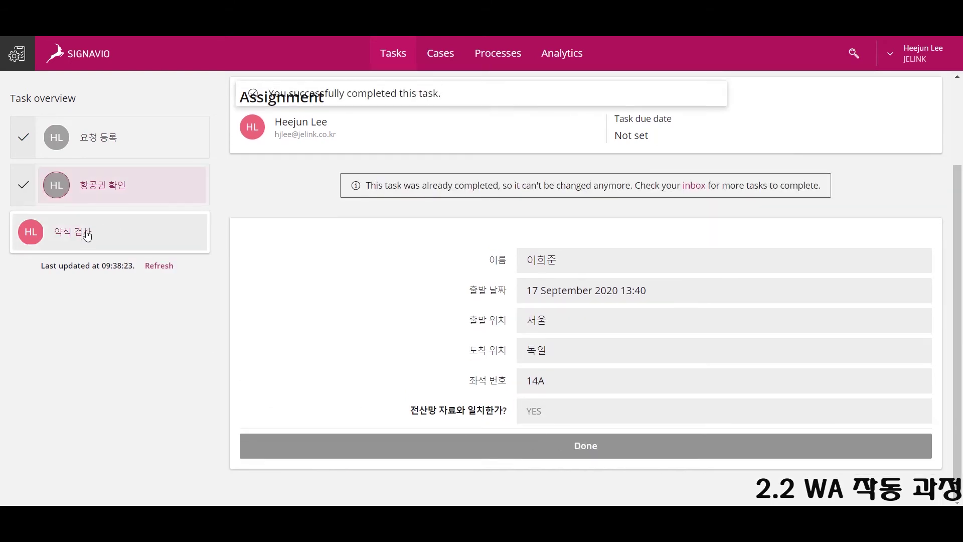
{"action": "left_click", "coordinate": [177, 242]}
{"action": "left_click", "coordinate": [565, 338]}
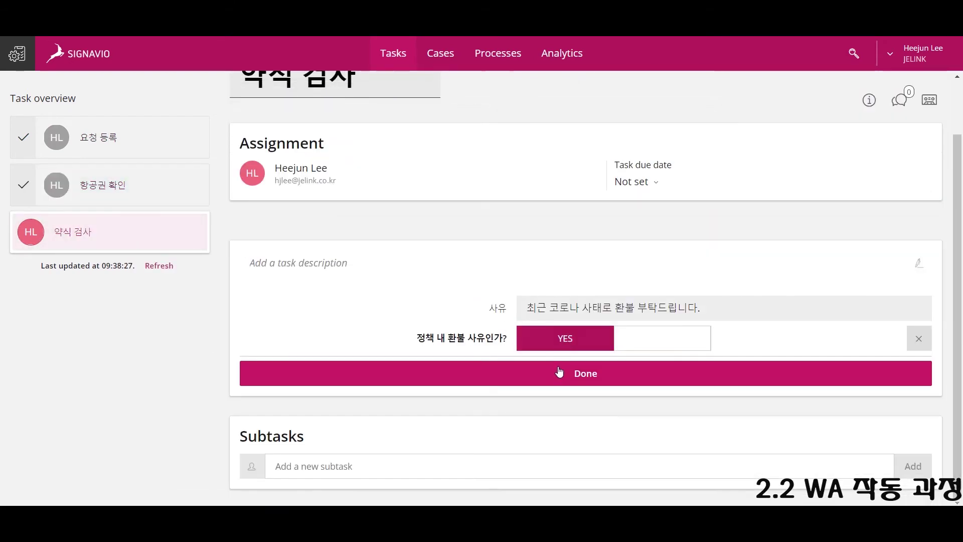
{"action": "left_click", "coordinate": [559, 369]}
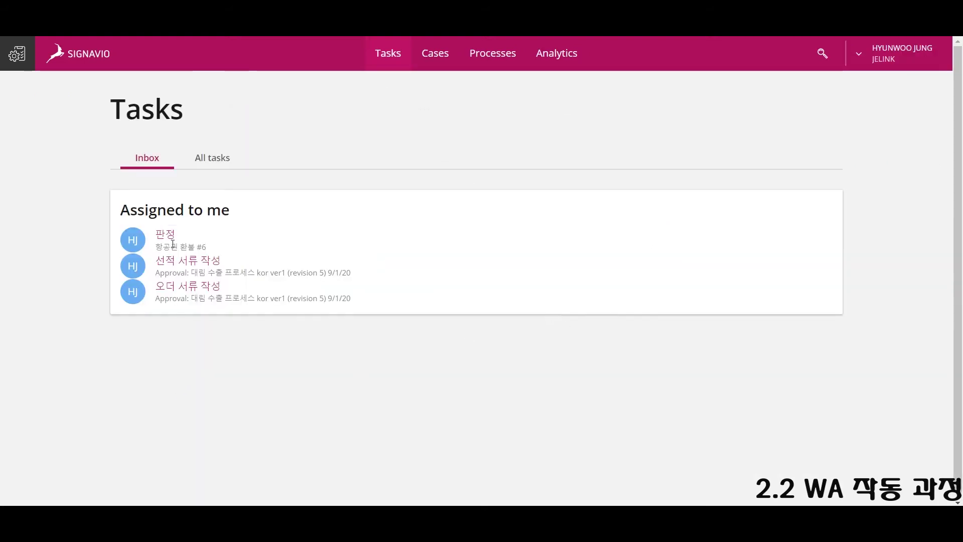
In case #6's 판정 task, set 보상 지불 여부 to YES and 재검토 요청 to NO.
{"action": "left_click", "coordinate": [176, 232]}
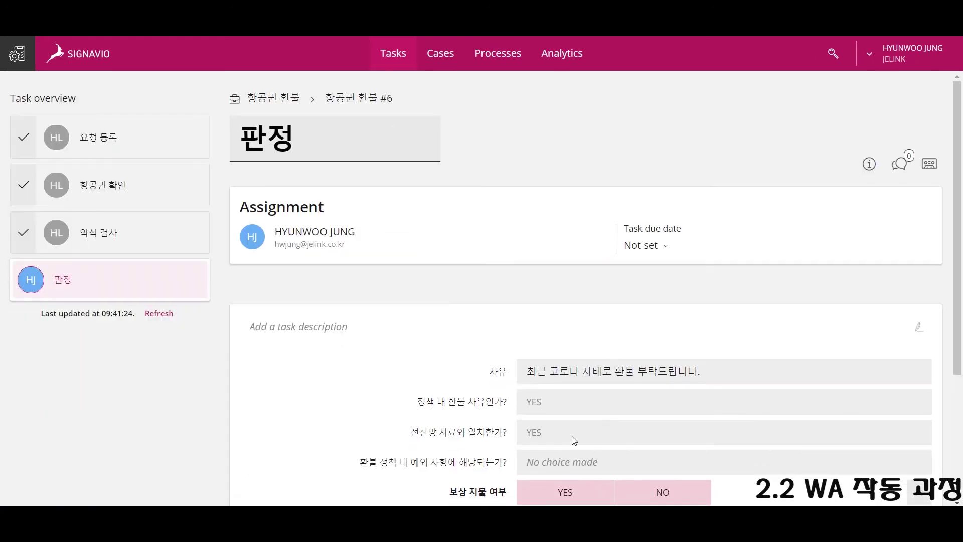
{"action": "scroll", "coordinate": [734, 279], "scroll_direction": "down", "scroll_amount": 2}
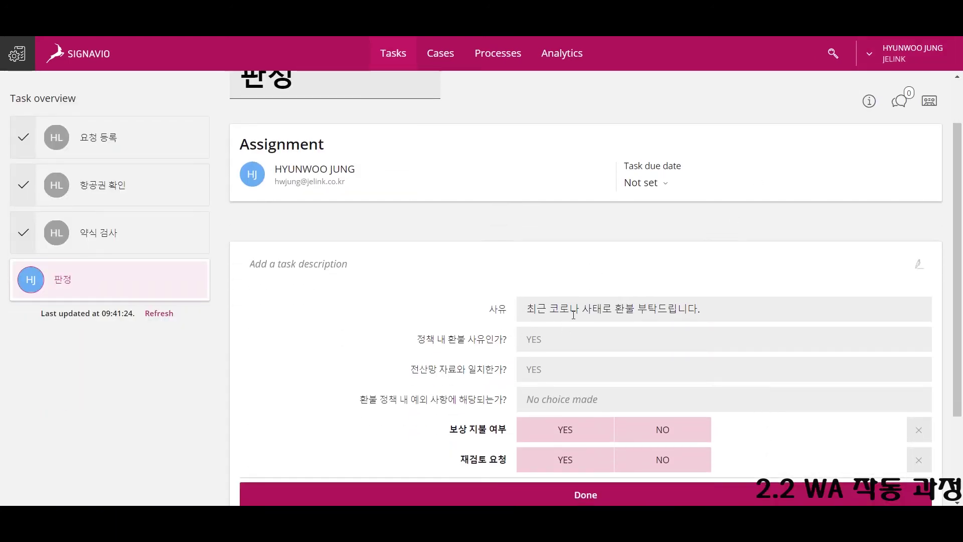
{"action": "left_click_drag", "start_coordinate": [543, 309], "coordinate": [604, 323]}
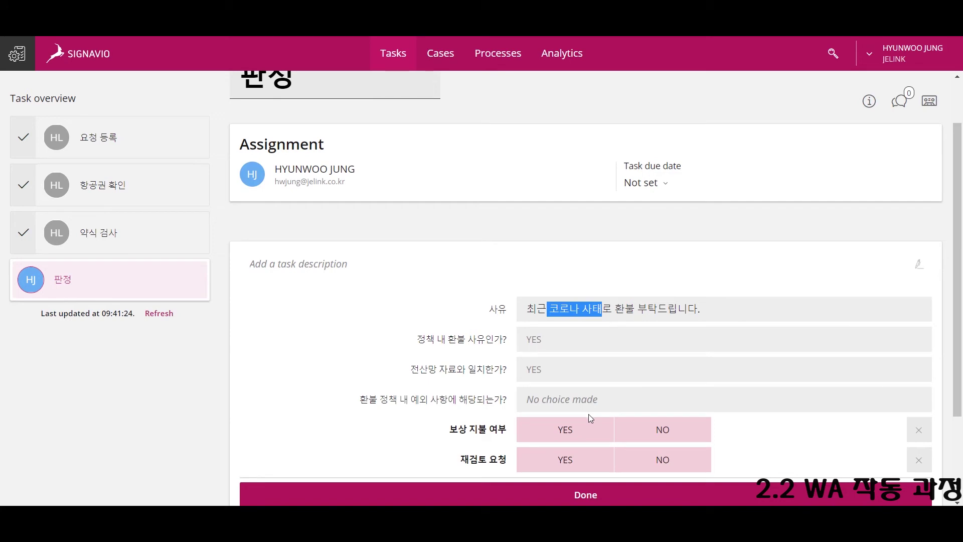
{"action": "left_click", "coordinate": [564, 434]}
{"action": "left_click", "coordinate": [660, 458]}
Complete the 판정 task, open the new 보상 지불 task, and sign out to switch accounts.
{"action": "scroll", "coordinate": [627, 447], "scroll_direction": "down", "scroll_amount": 2}
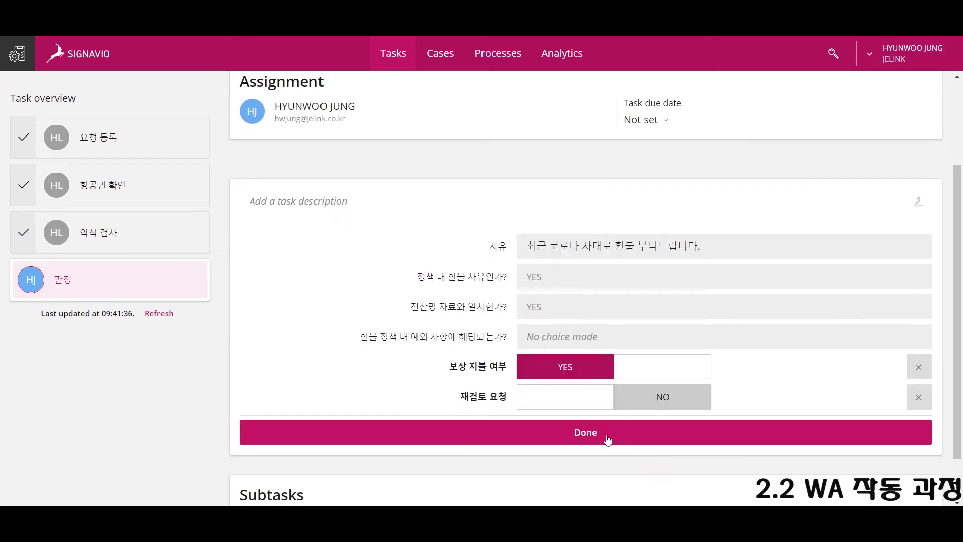
{"action": "left_click", "coordinate": [609, 439]}
{"action": "left_click", "coordinate": [100, 334]}
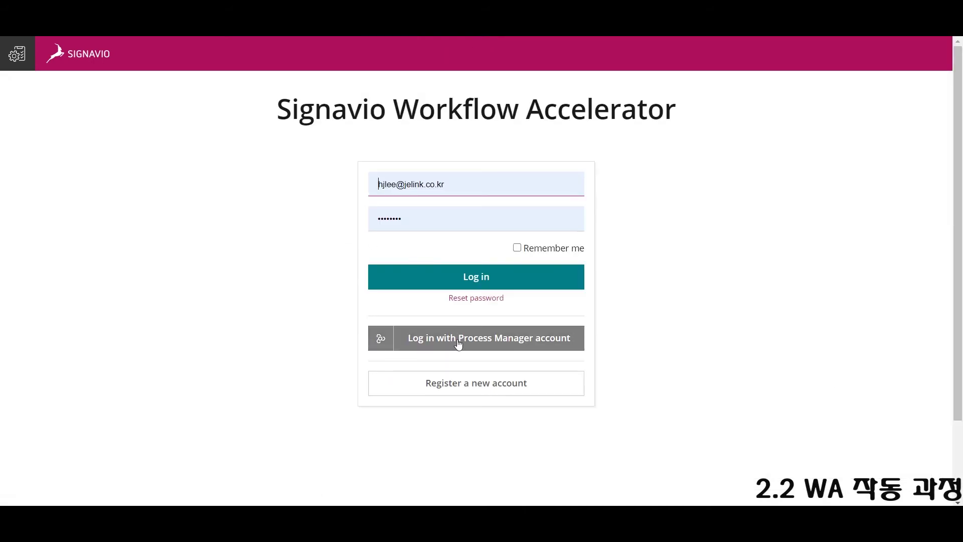
{"action": "key", "text": "Return"}
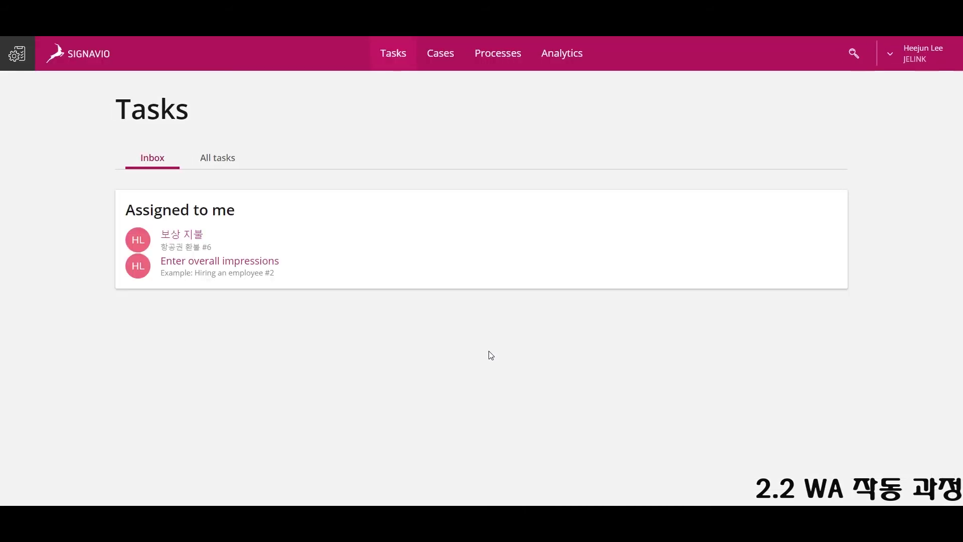
Check the completed 판정 decision, then mark case #6's 보상 지불 as paid (YES) and finish it.
{"action": "left_click", "coordinate": [166, 238]}
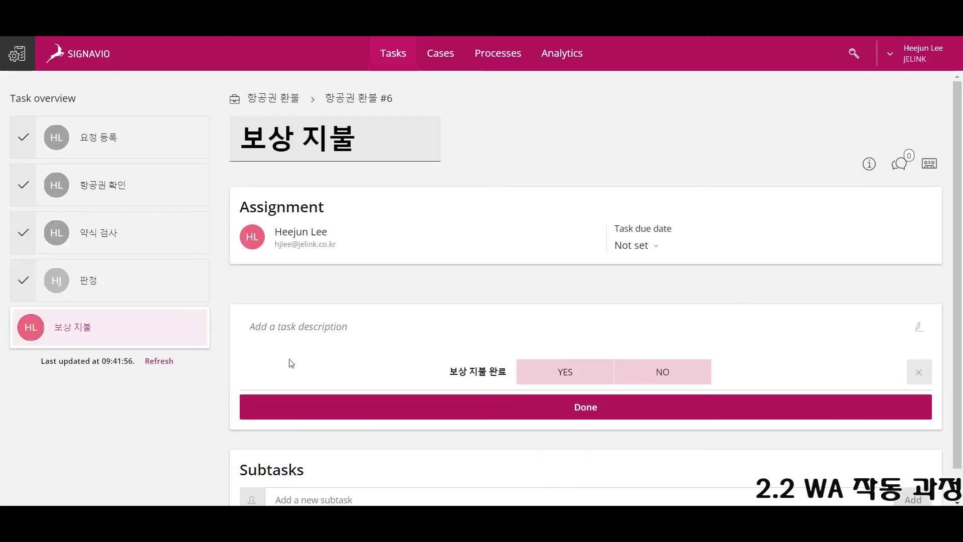
{"action": "left_click", "coordinate": [121, 294]}
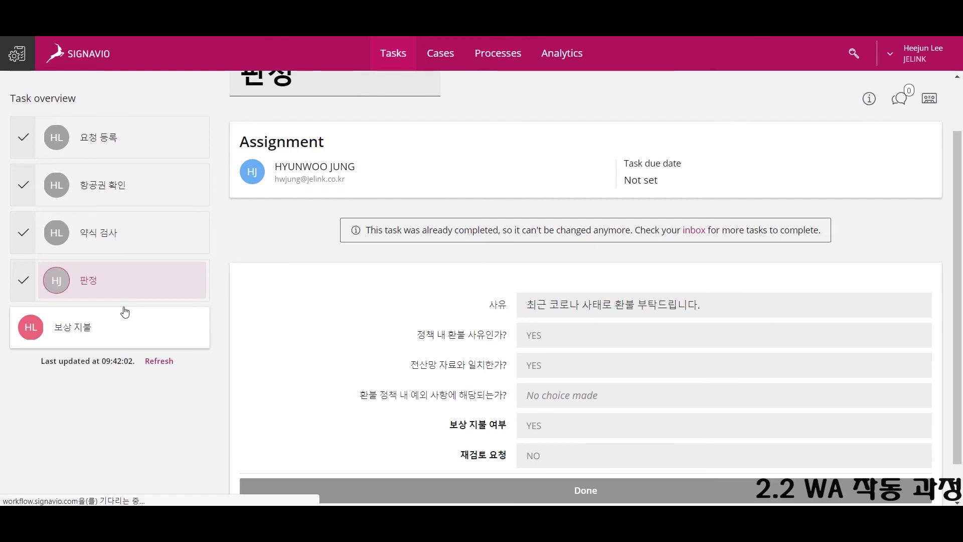
{"action": "left_click", "coordinate": [122, 312]}
{"action": "left_click", "coordinate": [540, 346]}
{"action": "left_click", "coordinate": [564, 372]}
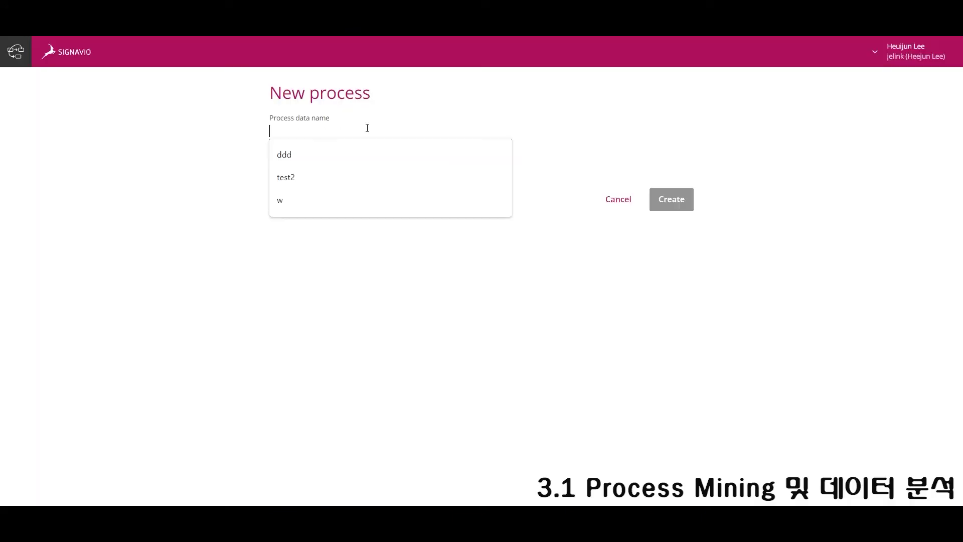
Enter 항공권 환불 as the new process data name.
{"action": "type", "text": "항공권 환불"}
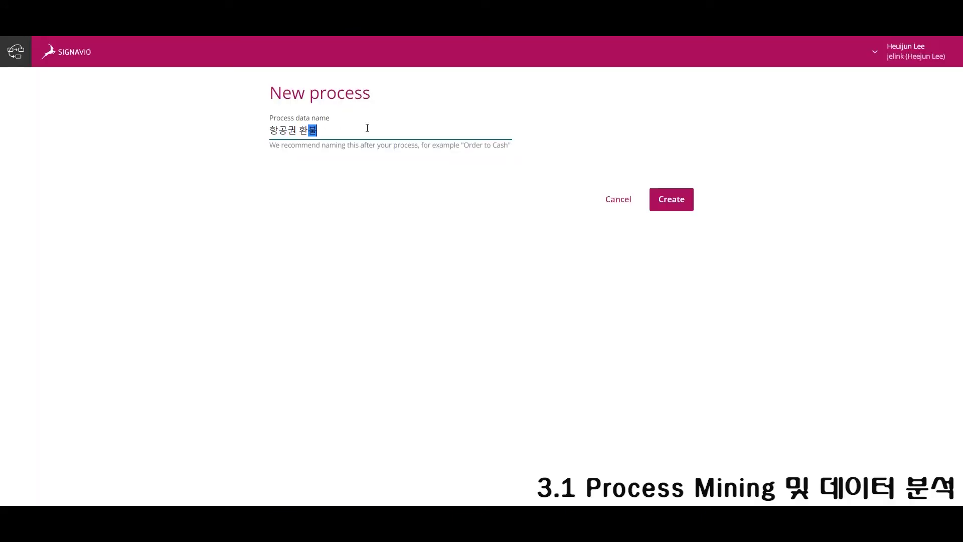
Create the 항공권 환불 process, import 기본 항공권.xes (30 cases), and go to Users settings.
{"action": "left_click", "coordinate": [679, 206]}
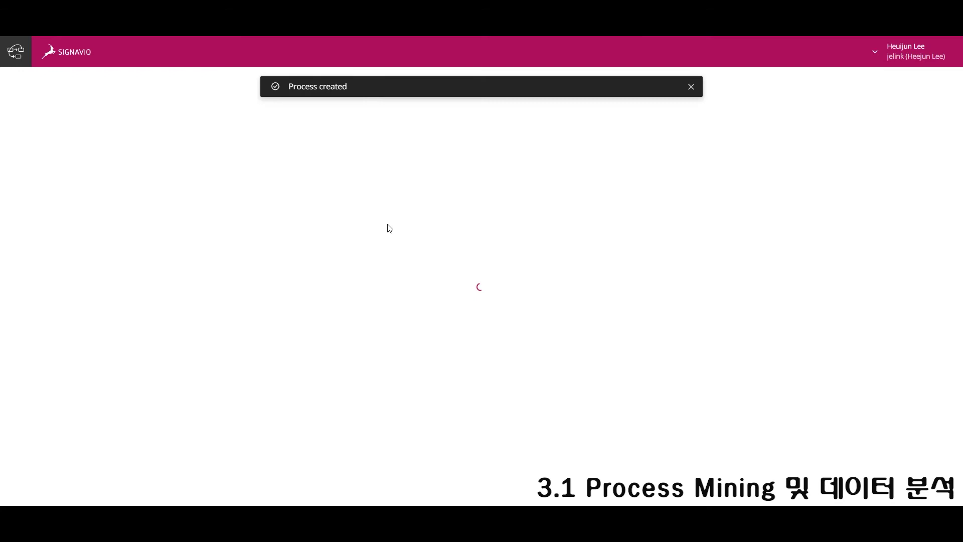
{"action": "left_click_drag", "start_coordinate": [503, 260], "coordinate": [504, 261]}
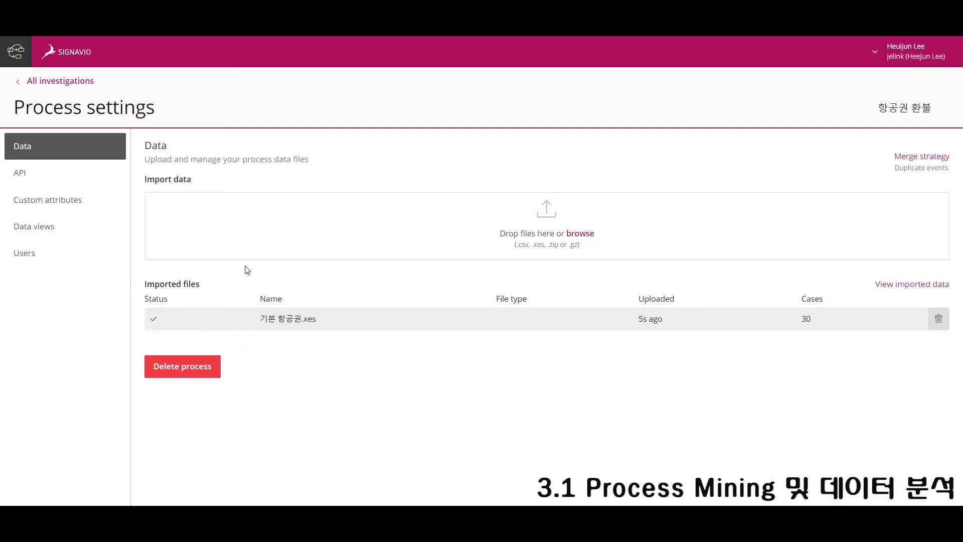
{"action": "left_click", "coordinate": [30, 252]}
Add a colleague to the process as a Consumer with the default data view.
{"action": "left_click", "coordinate": [911, 190]}
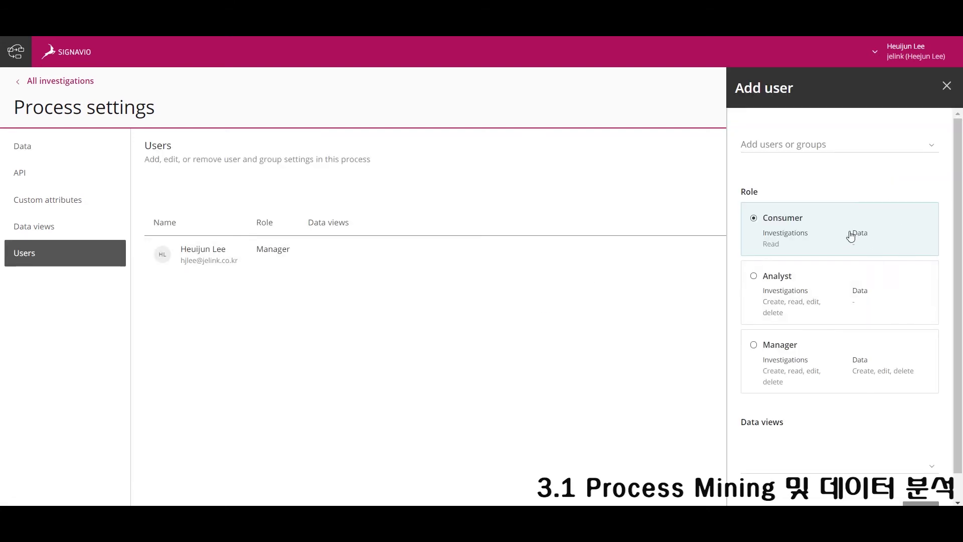
{"action": "left_click", "coordinate": [820, 151]}
{"action": "type", "text": "hw"}
{"action": "left_click", "coordinate": [820, 166]}
{"action": "left_click", "coordinate": [803, 487]}
{"action": "scroll", "coordinate": [867, 455], "scroll_direction": "down", "scroll_amount": 2}
{"action": "left_click", "coordinate": [918, 494]}
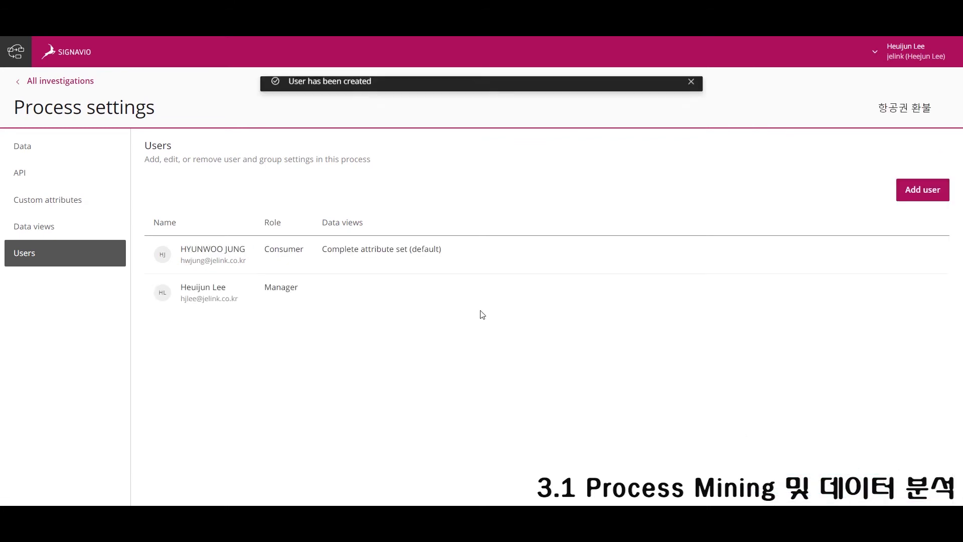
Add a second colleague as an Analyst with the Complete attribute set data view.
{"action": "left_click", "coordinate": [921, 191]}
{"action": "left_click", "coordinate": [810, 147]}
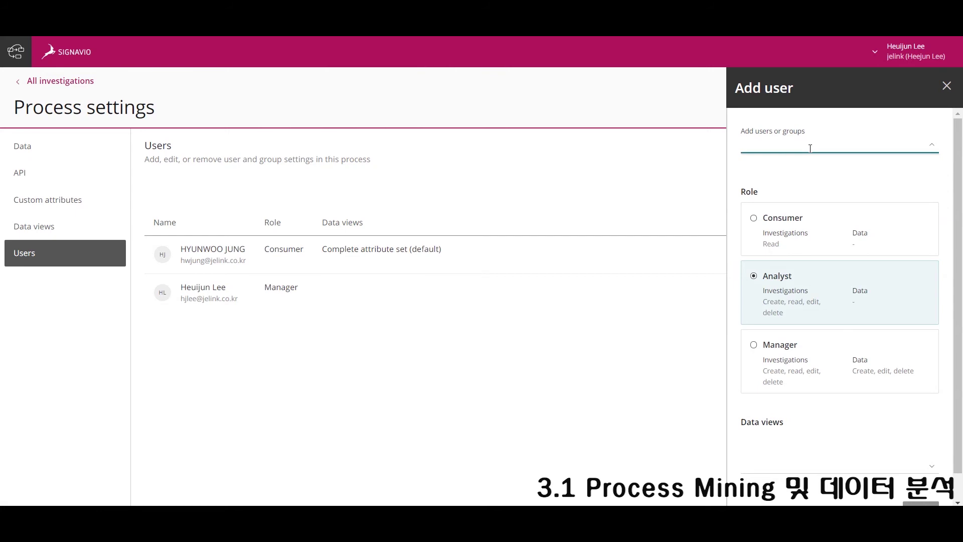
{"action": "type", "text": "b"}
{"action": "left_click", "coordinate": [823, 166]}
{"action": "scroll", "coordinate": [813, 426], "scroll_direction": "down", "scroll_amount": 1}
{"action": "left_click", "coordinate": [813, 427]}
{"action": "left_click", "coordinate": [813, 455]}
{"action": "left_click", "coordinate": [921, 484]}
Start a new investigation titled 항공권 환불.
{"action": "left_click", "coordinate": [533, 331]}
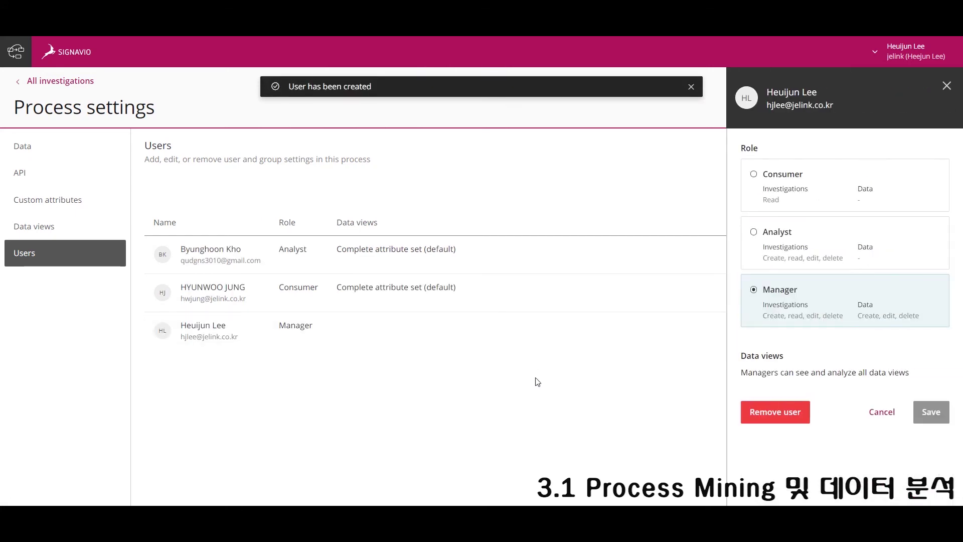
{"action": "left_click", "coordinate": [946, 85]}
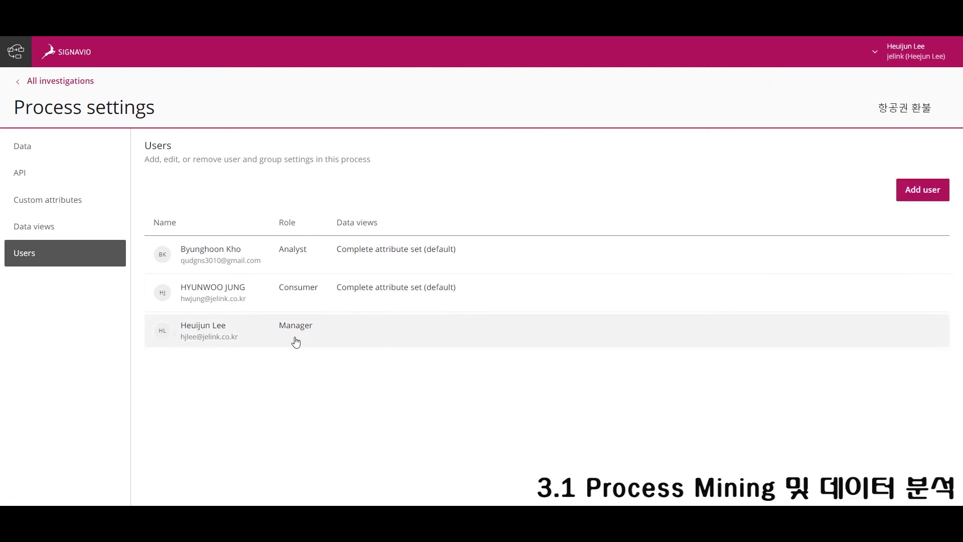
{"action": "left_click", "coordinate": [61, 82]}
{"action": "left_click", "coordinate": [60, 210]}
{"action": "left_click", "coordinate": [121, 140]}
{"action": "type", "text": "항공권 환불"}
{"action": "left_click", "coordinate": [150, 294]}
Link the [Shared documents] 항공권 환불 BPMN model to the investigation.
{"action": "type", "text": "항공권"}
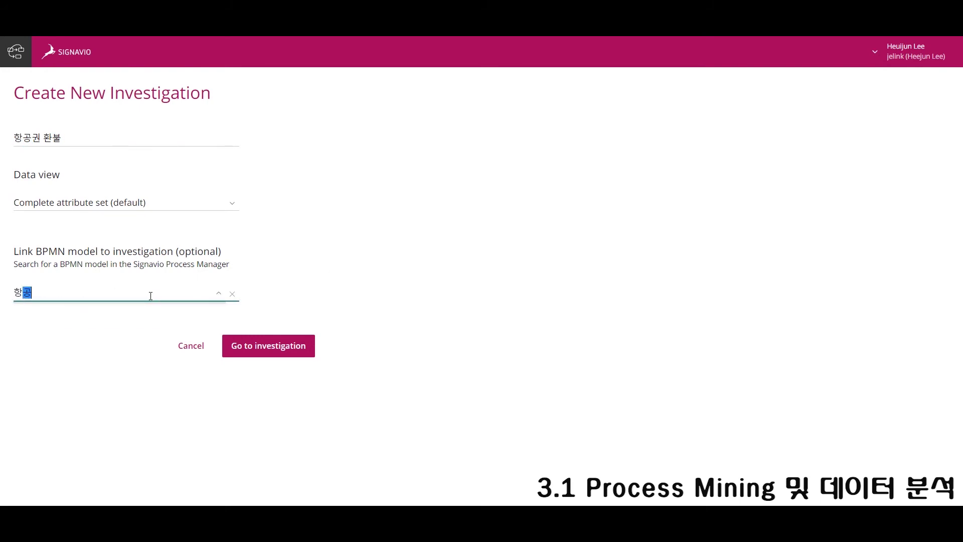
{"action": "left_click", "coordinate": [135, 322]}
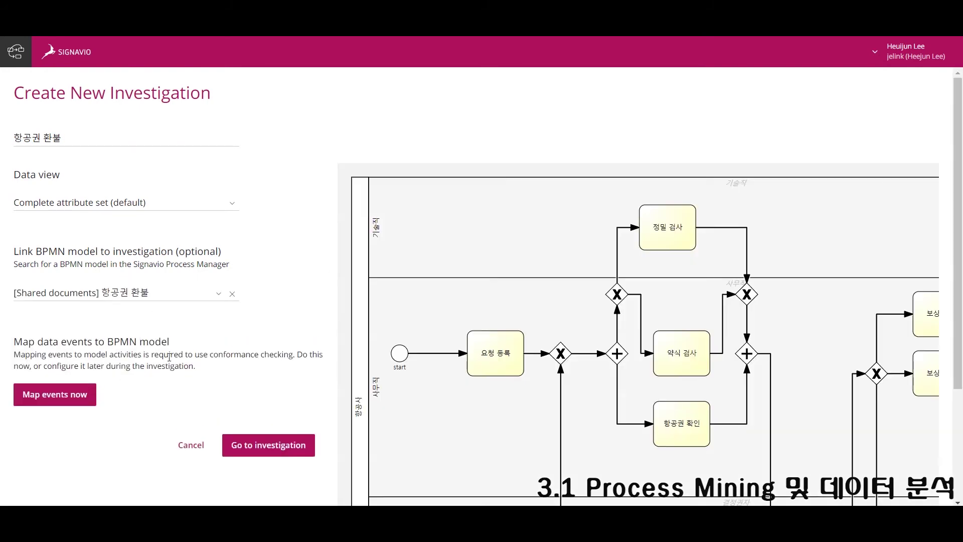
{"action": "left_click", "coordinate": [70, 404]}
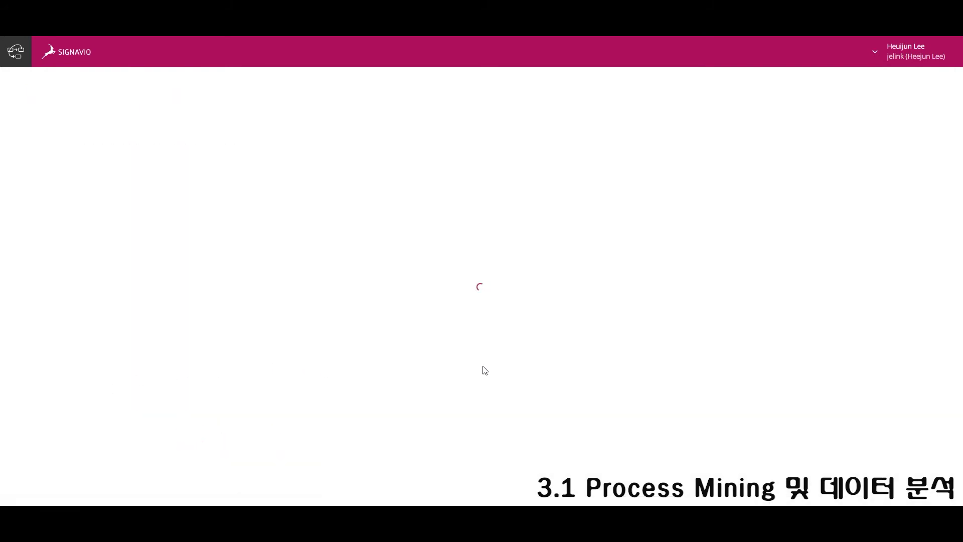
Map log events like check ticket→항공권 확인 and pay compensation→보상 지불, then finish mapping.
{"action": "left_click_drag", "start_coordinate": [60, 260], "coordinate": [577, 399]}
{"action": "left_click_drag", "start_coordinate": [93, 290], "coordinate": [397, 323]}
{"action": "left_click_drag", "start_coordinate": [99, 263], "coordinate": [582, 324]}
{"action": "left_click_drag", "start_coordinate": [139, 296], "coordinate": [830, 282]}
{"action": "left_click_drag", "start_coordinate": [92, 306], "coordinate": [828, 344]}
{"action": "left_click_drag", "start_coordinate": [133, 260], "coordinate": [568, 199]}
{"action": "scroll", "coordinate": [751, 351], "scroll_direction": "down", "scroll_amount": 3}
{"action": "left_click_drag", "start_coordinate": [103, 243], "coordinate": [729, 389]}
{"action": "left_click_drag", "start_coordinate": [71, 236], "coordinate": [687, 439]}
{"action": "left_click", "coordinate": [908, 91]}
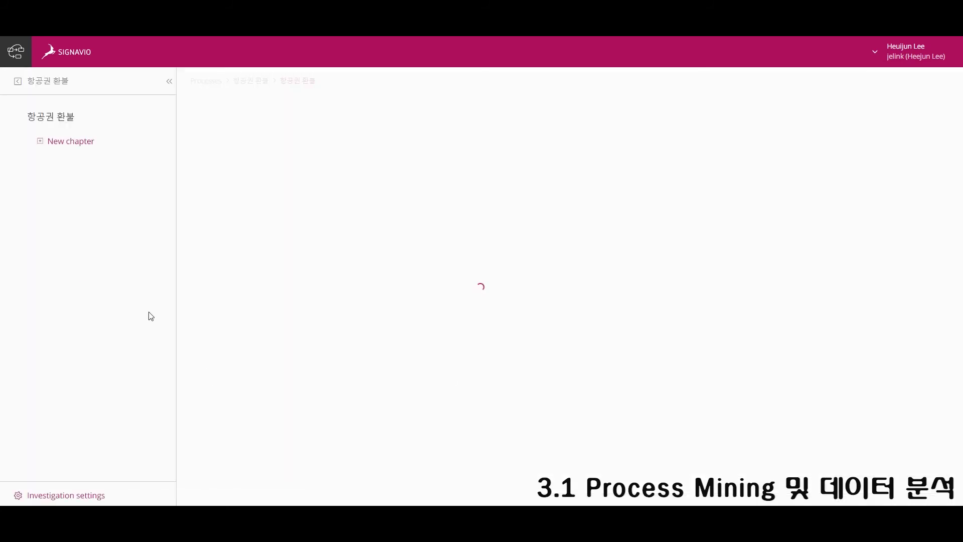
Show 100% of activities and all sequence flows in the discovered process map.
{"action": "scroll", "coordinate": [751, 250], "scroll_direction": "down", "scroll_amount": 3}
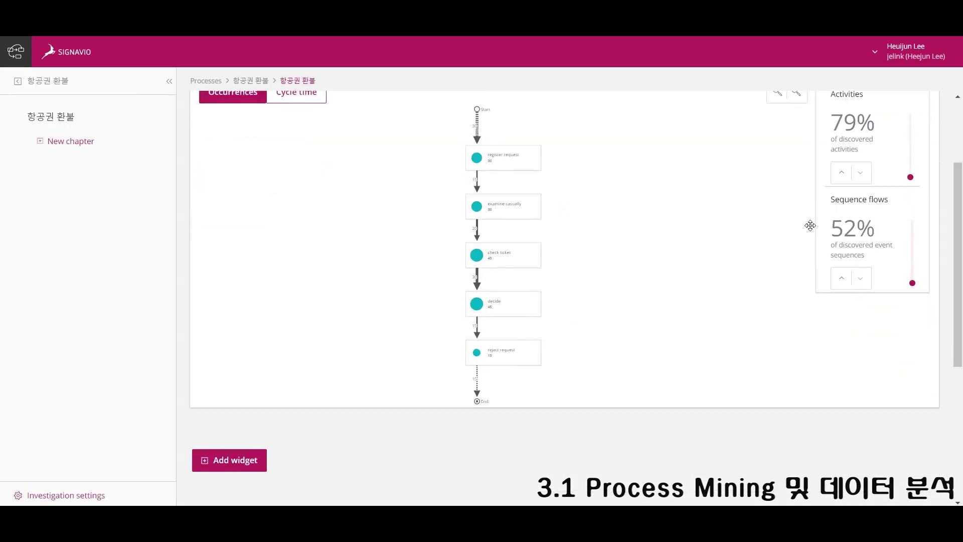
{"action": "left_click_drag", "start_coordinate": [914, 121], "coordinate": [912, 115]}
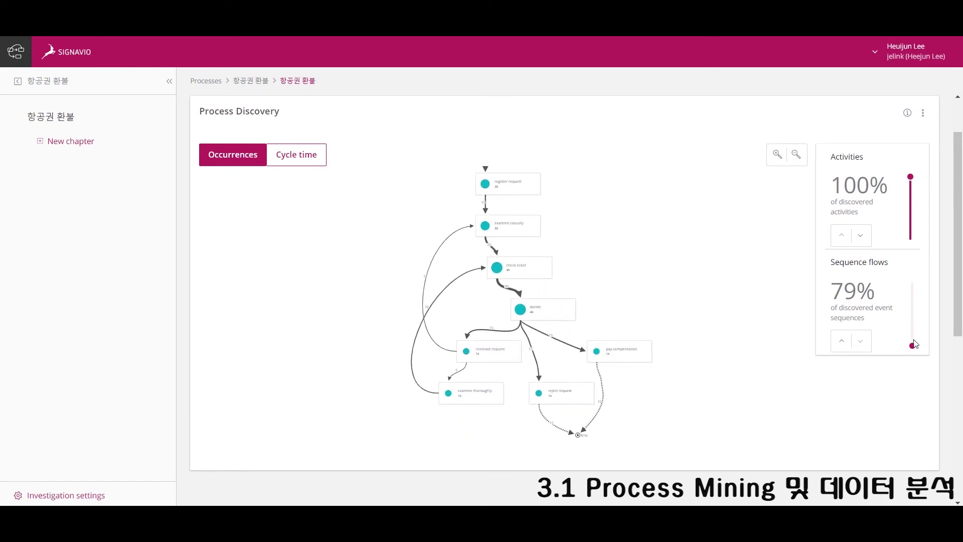
{"action": "left_click", "coordinate": [912, 283]}
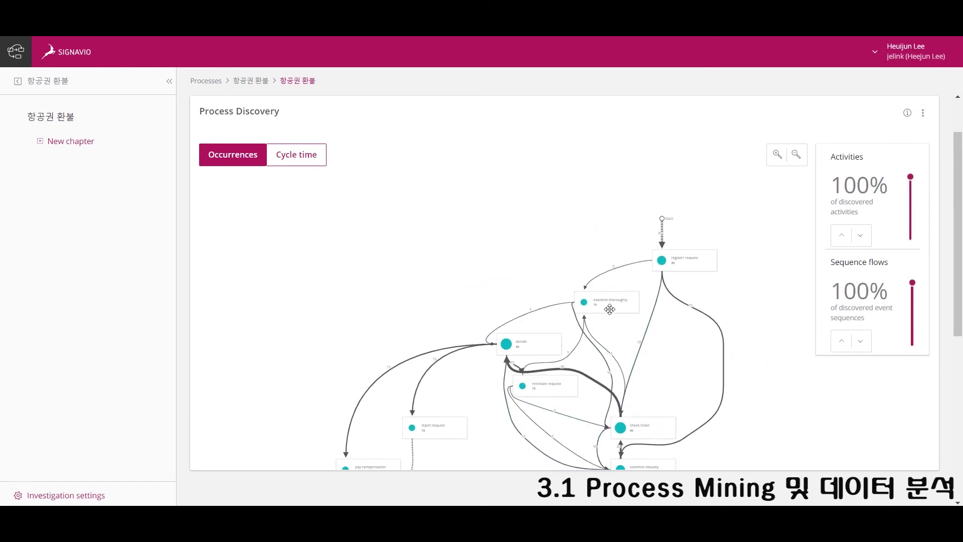
Add and save a Process Conformance widget to the investigation.
{"action": "scroll", "coordinate": [632, 384], "scroll_direction": "down", "scroll_amount": 4}
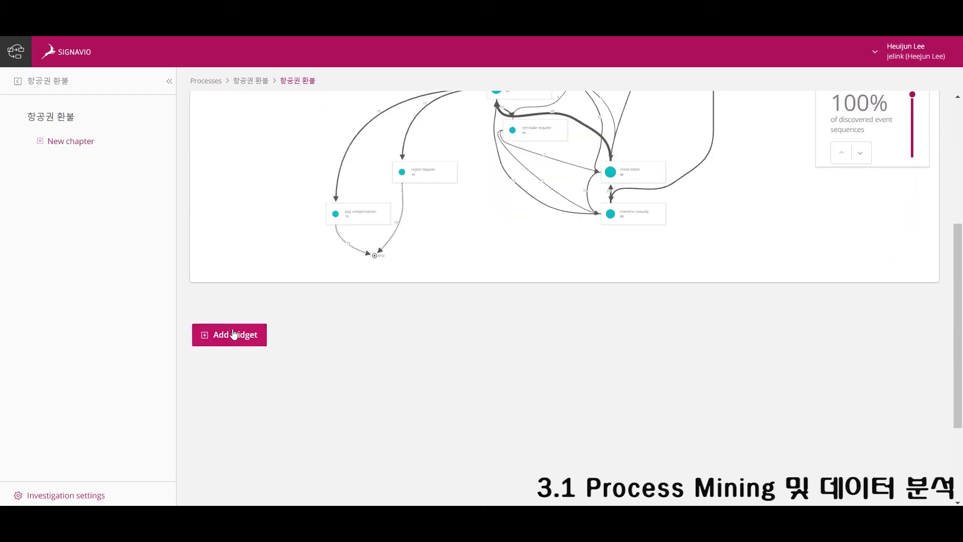
{"action": "left_click", "coordinate": [229, 334]}
{"action": "left_click", "coordinate": [440, 382]}
{"action": "left_click", "coordinate": [629, 294]}
{"action": "scroll", "coordinate": [479, 387], "scroll_direction": "down", "scroll_amount": 3}
{"action": "scroll", "coordinate": [500, 365], "scroll_direction": "down", "scroll_amount": 3}
Add a Variant Explorer widget and open its variant graph as a BPMN model.
{"action": "scroll", "coordinate": [501, 365], "scroll_direction": "down", "scroll_amount": 4}
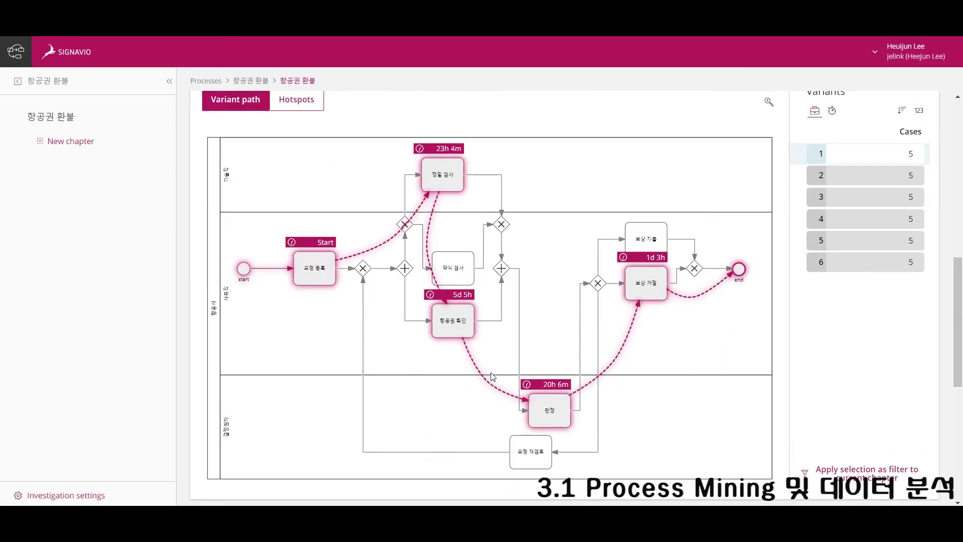
{"action": "left_click", "coordinate": [230, 368]}
{"action": "left_click", "coordinate": [582, 346]}
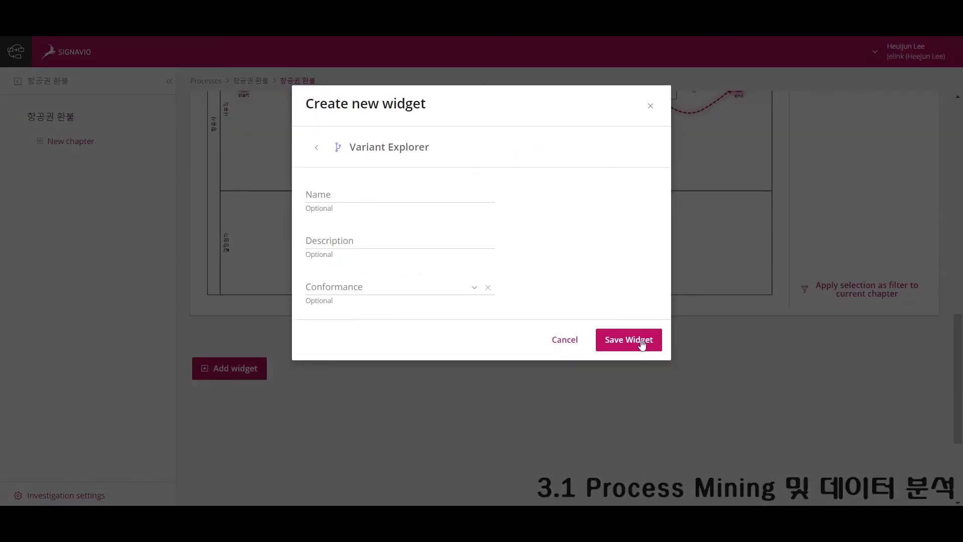
{"action": "left_click", "coordinate": [641, 341]}
{"action": "scroll", "coordinate": [672, 390], "scroll_direction": "down", "scroll_amount": 5}
{"action": "scroll", "coordinate": [713, 267], "scroll_direction": "up", "scroll_amount": 1}
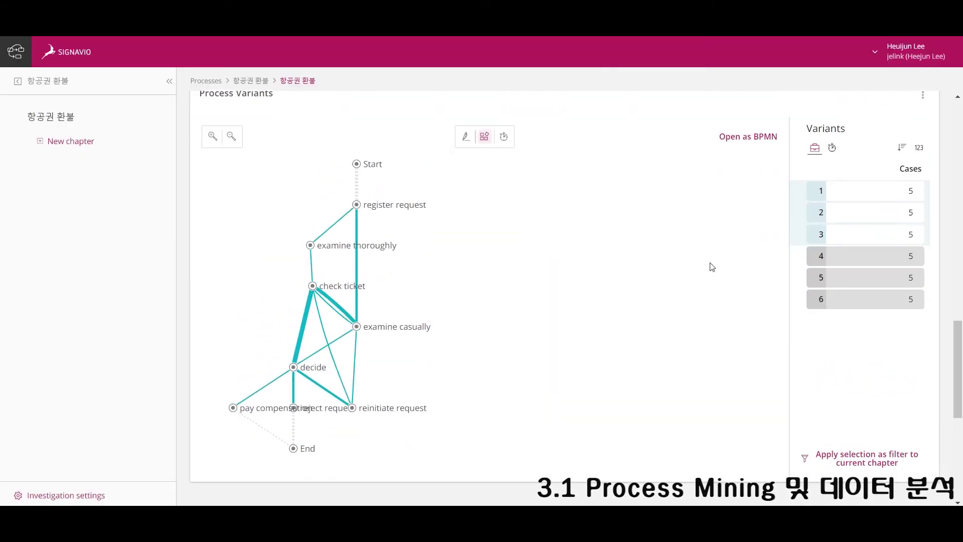
{"action": "left_click", "coordinate": [753, 141]}
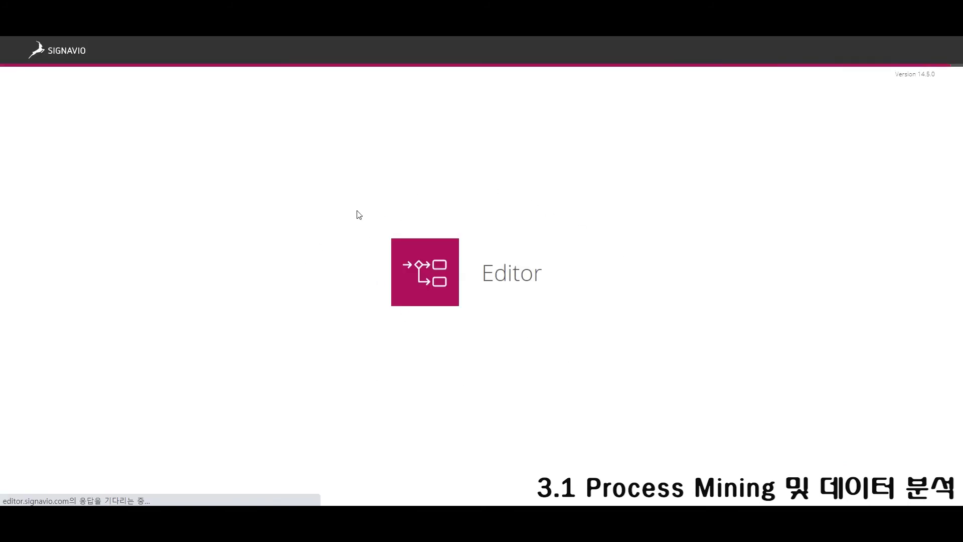
Look over the variant flow in the new BPMN process diagram in the Editor.
{"action": "left_click_drag", "start_coordinate": [577, 503], "coordinate": [597, 503]}
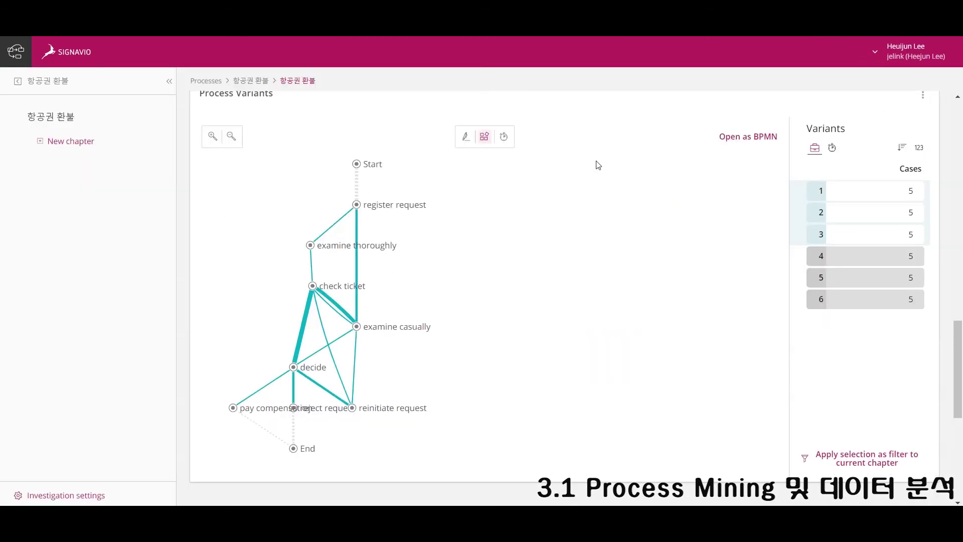
{"action": "scroll", "coordinate": [243, 196], "scroll_direction": "down", "scroll_amount": 10}
Add a Process Funnel widget, then preview all sequence flows and restore the slider.
{"action": "left_click", "coordinate": [265, 202]}
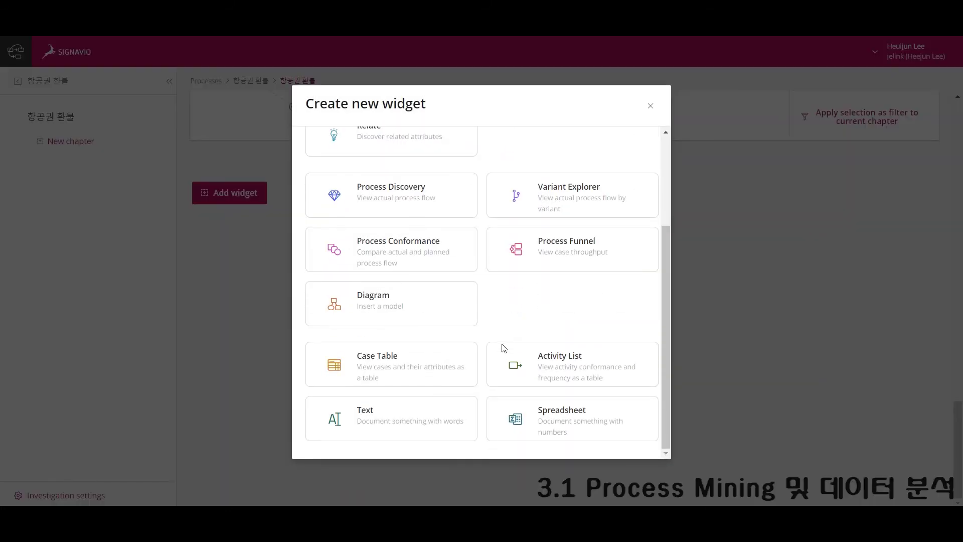
{"action": "left_click", "coordinate": [509, 265]}
{"action": "left_click", "coordinate": [613, 292]}
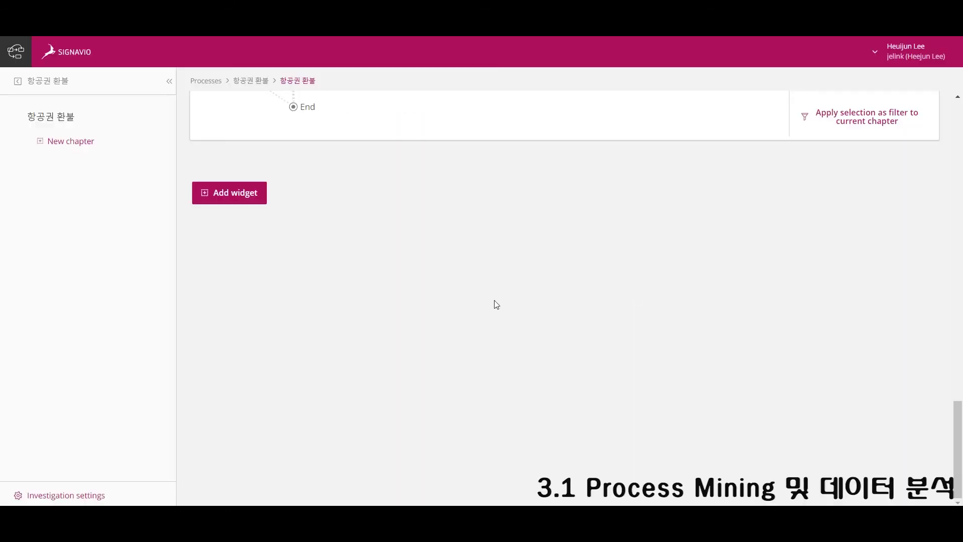
{"action": "scroll", "coordinate": [506, 337], "scroll_direction": "up", "scroll_amount": 1}
{"action": "mouse_move", "coordinate": [882, 184]}
{"action": "left_mouse_down"}
{"action": "mouse_move", "coordinate": [882, 100]}
{"action": "mouse_move", "coordinate": [882, 184]}
{"action": "left_mouse_up"}
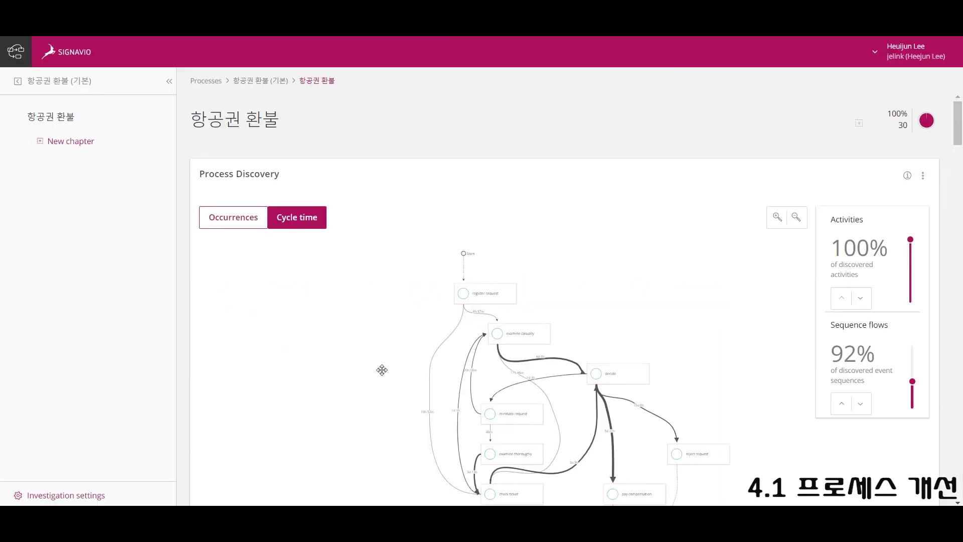
{"action": "scroll", "coordinate": [381, 369], "scroll_direction": "down", "scroll_amount": 3}
{"action": "scroll", "coordinate": [580, 380], "scroll_direction": "up", "scroll_amount": 5}
{"action": "scroll", "coordinate": [580, 380], "scroll_direction": "down", "scroll_amount": 15}
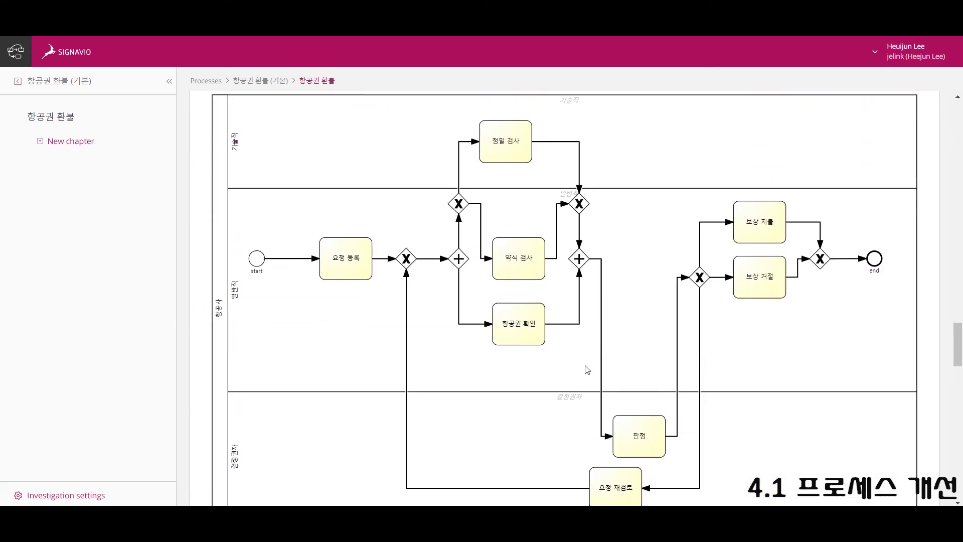
{"action": "scroll", "coordinate": [589, 379], "scroll_direction": "up", "scroll_amount": 15}
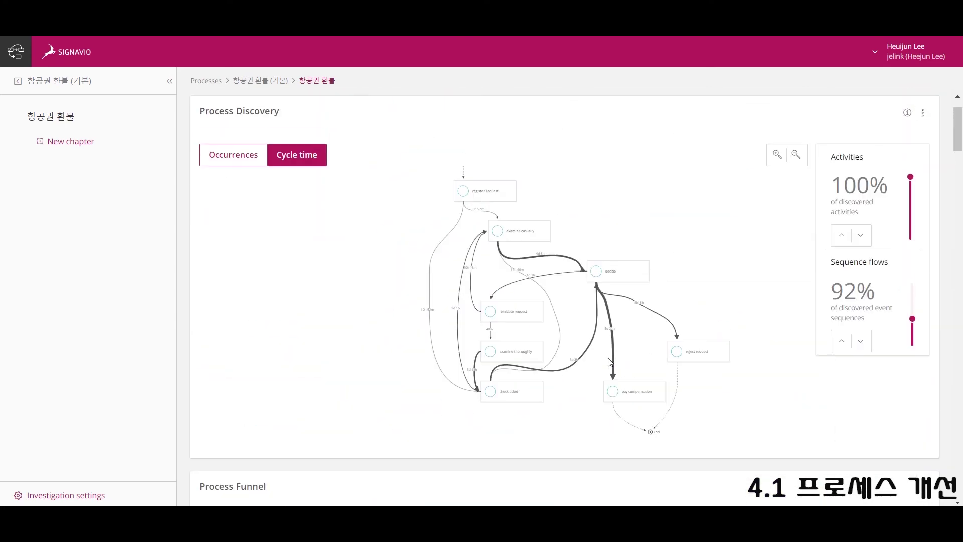
{"action": "left_click_drag", "start_coordinate": [630, 338], "coordinate": [564, 264]}
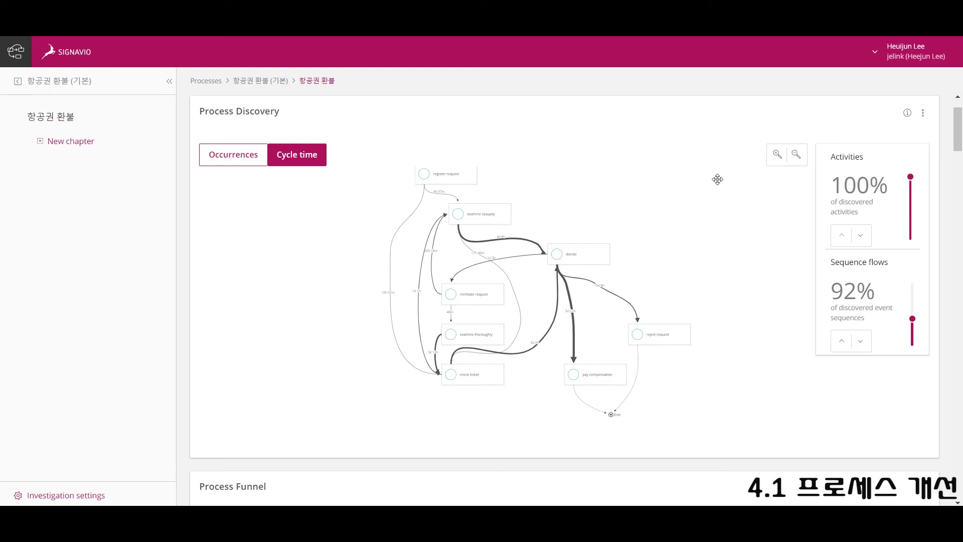